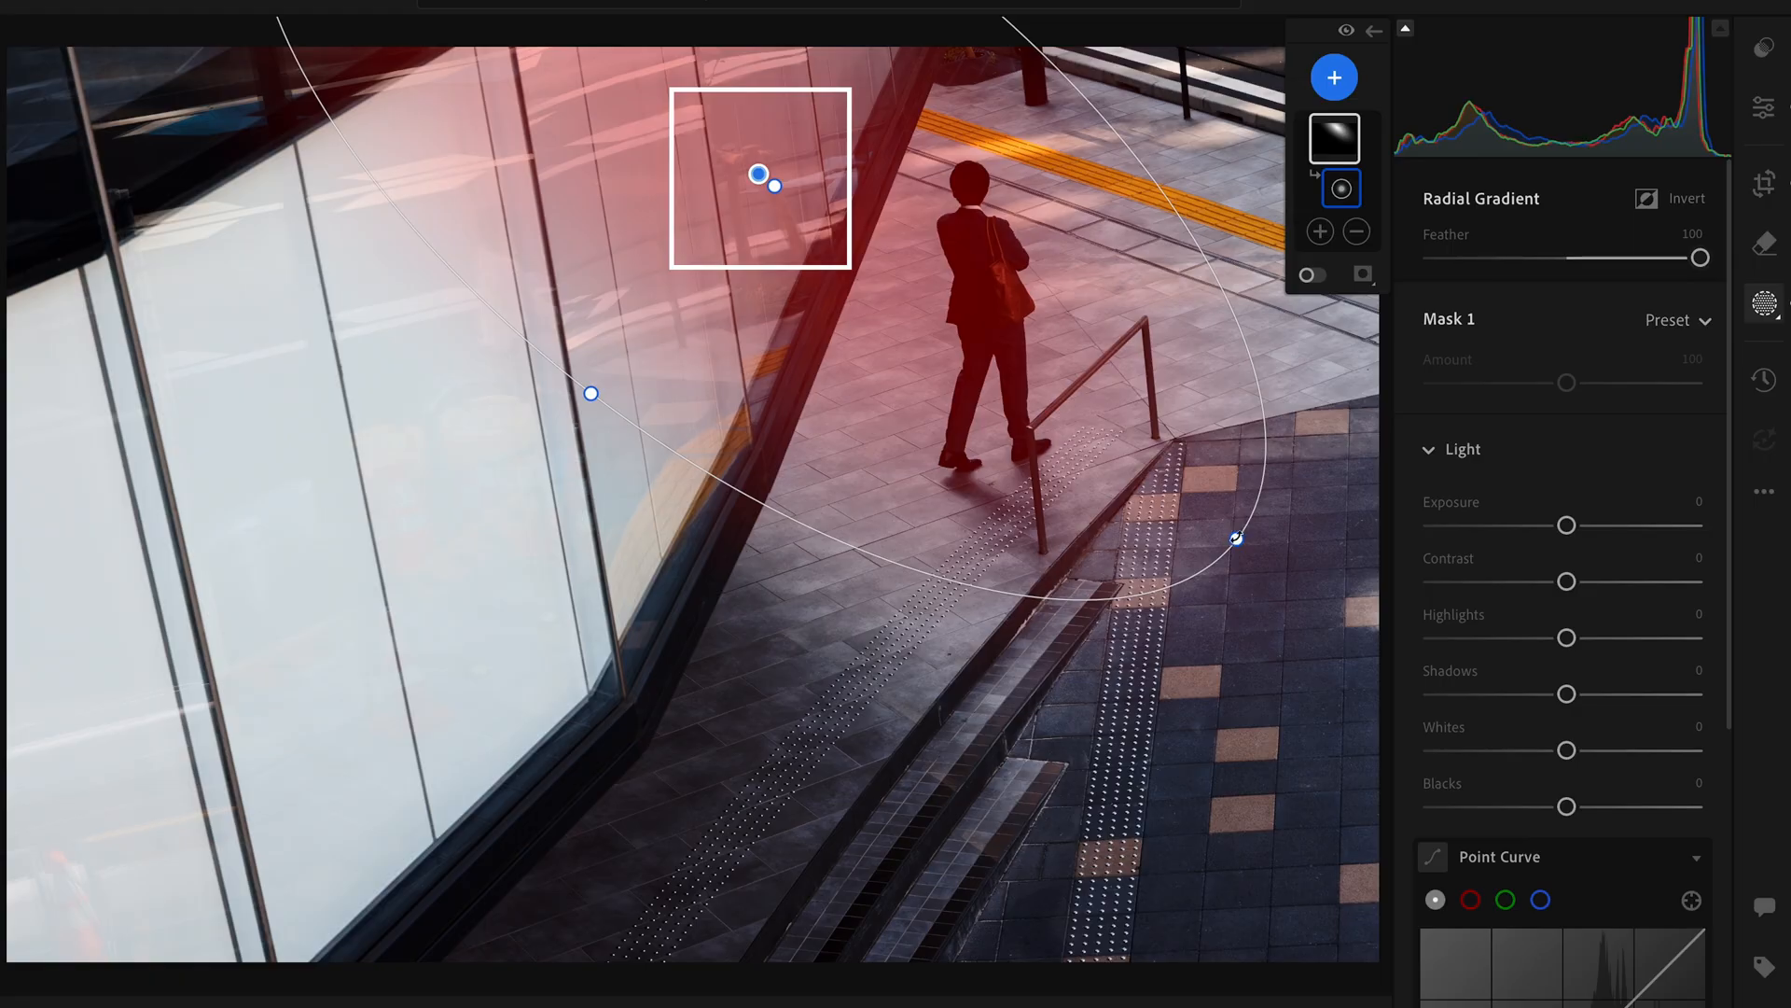
Reshape the radial gradient over the walking figure and set its Exposure to +0.64 and Contrast to +7.
{"action": "left_click_drag", "start_coordinate": [1236, 539], "coordinate": [1255, 509]}
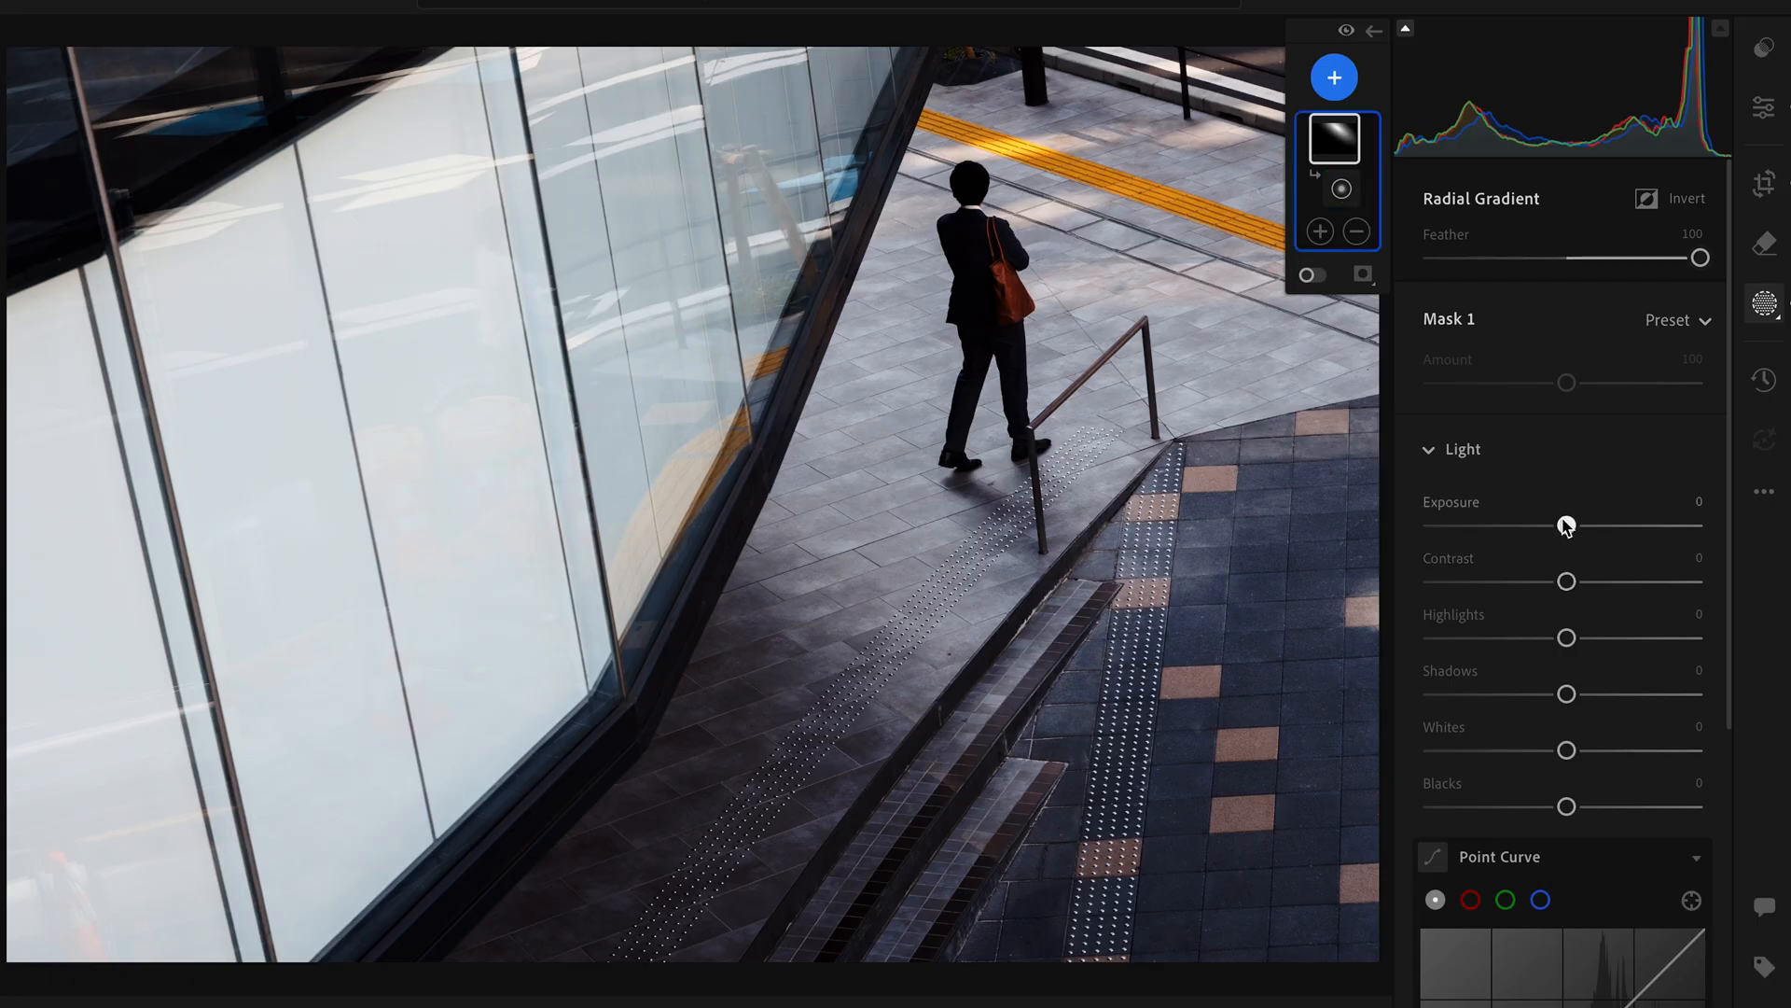
{"action": "left_click_drag", "start_coordinate": [1565, 524], "coordinate": [1574, 527]}
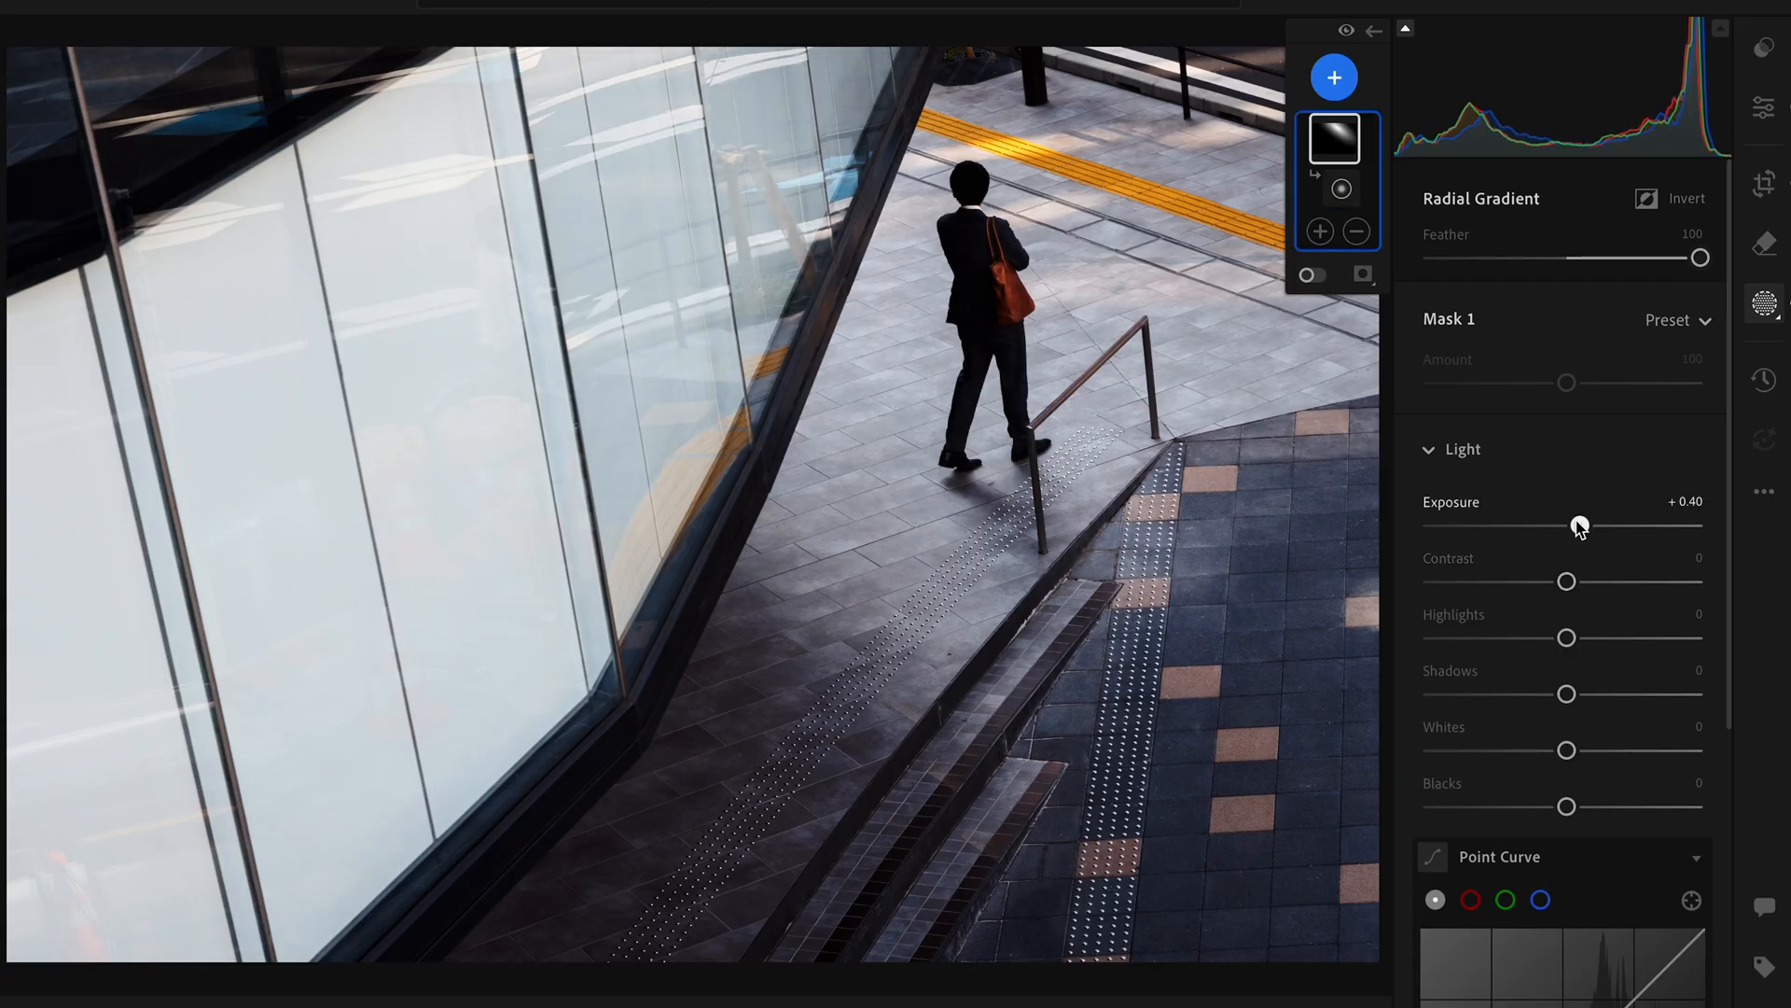
{"action": "left_click_drag", "start_coordinate": [1586, 527], "coordinate": [1568, 585]}
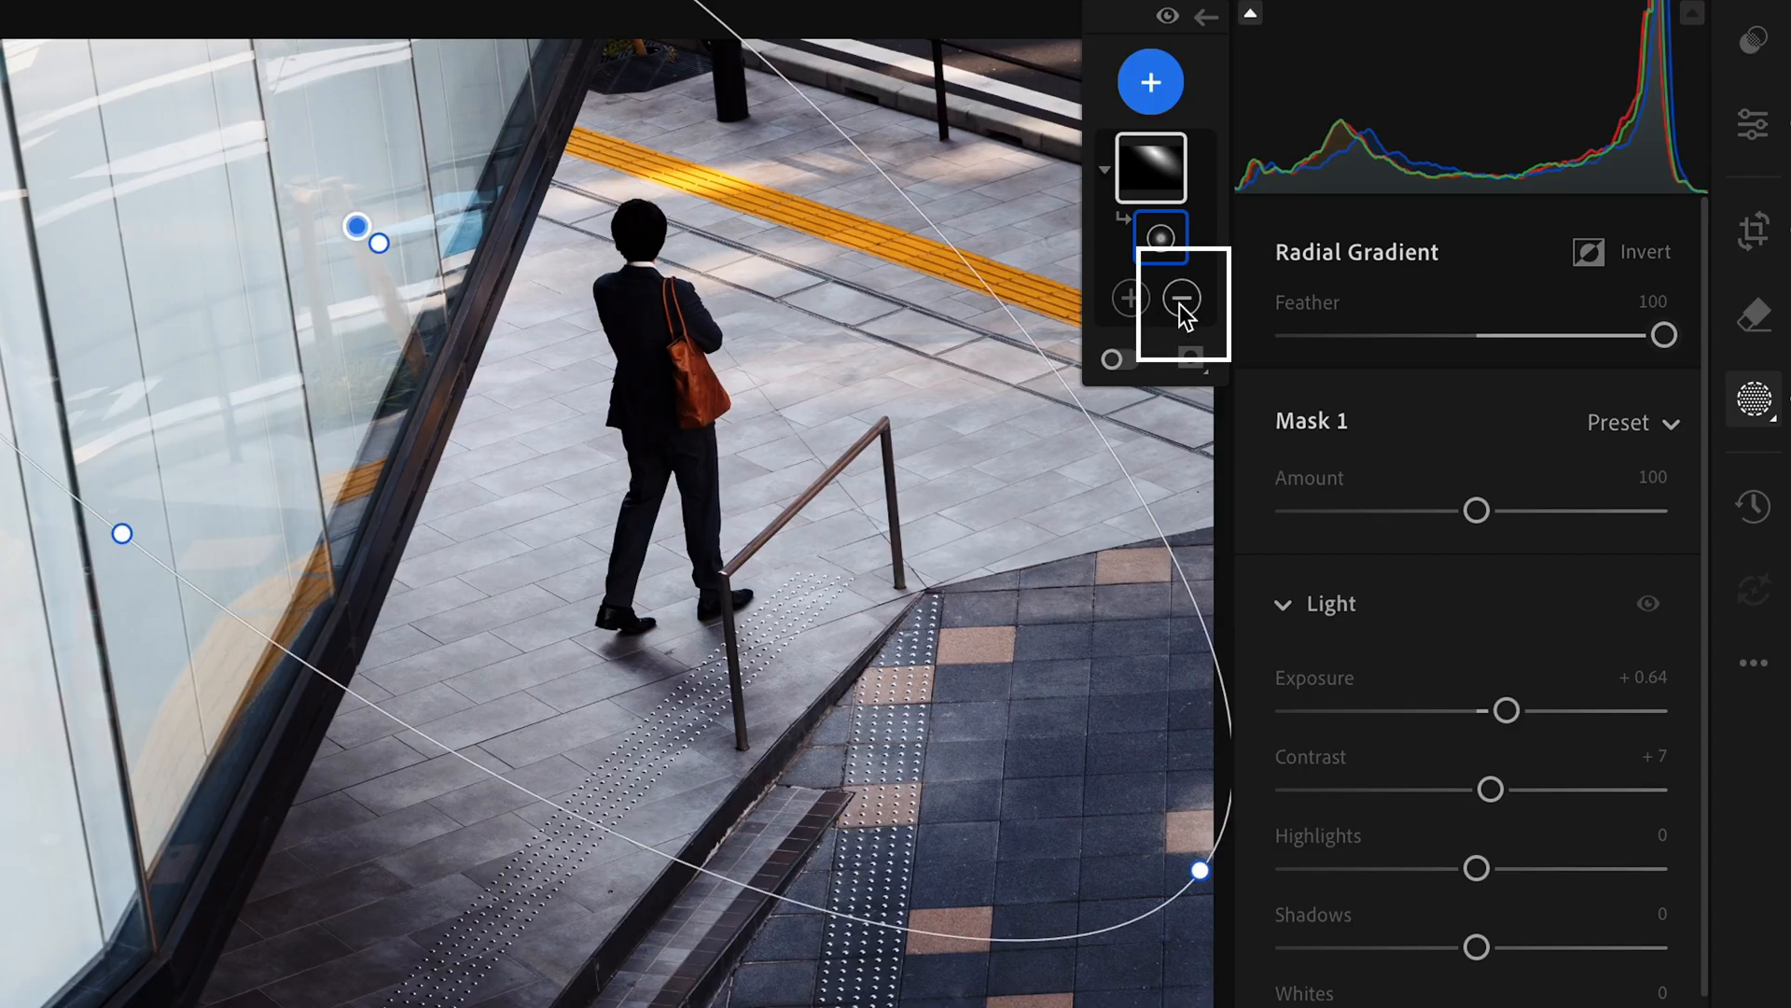
Subtract the glass building facade from the radial gradient mask using object selection with a brush size of 62.
{"action": "left_click", "coordinate": [1180, 300]}
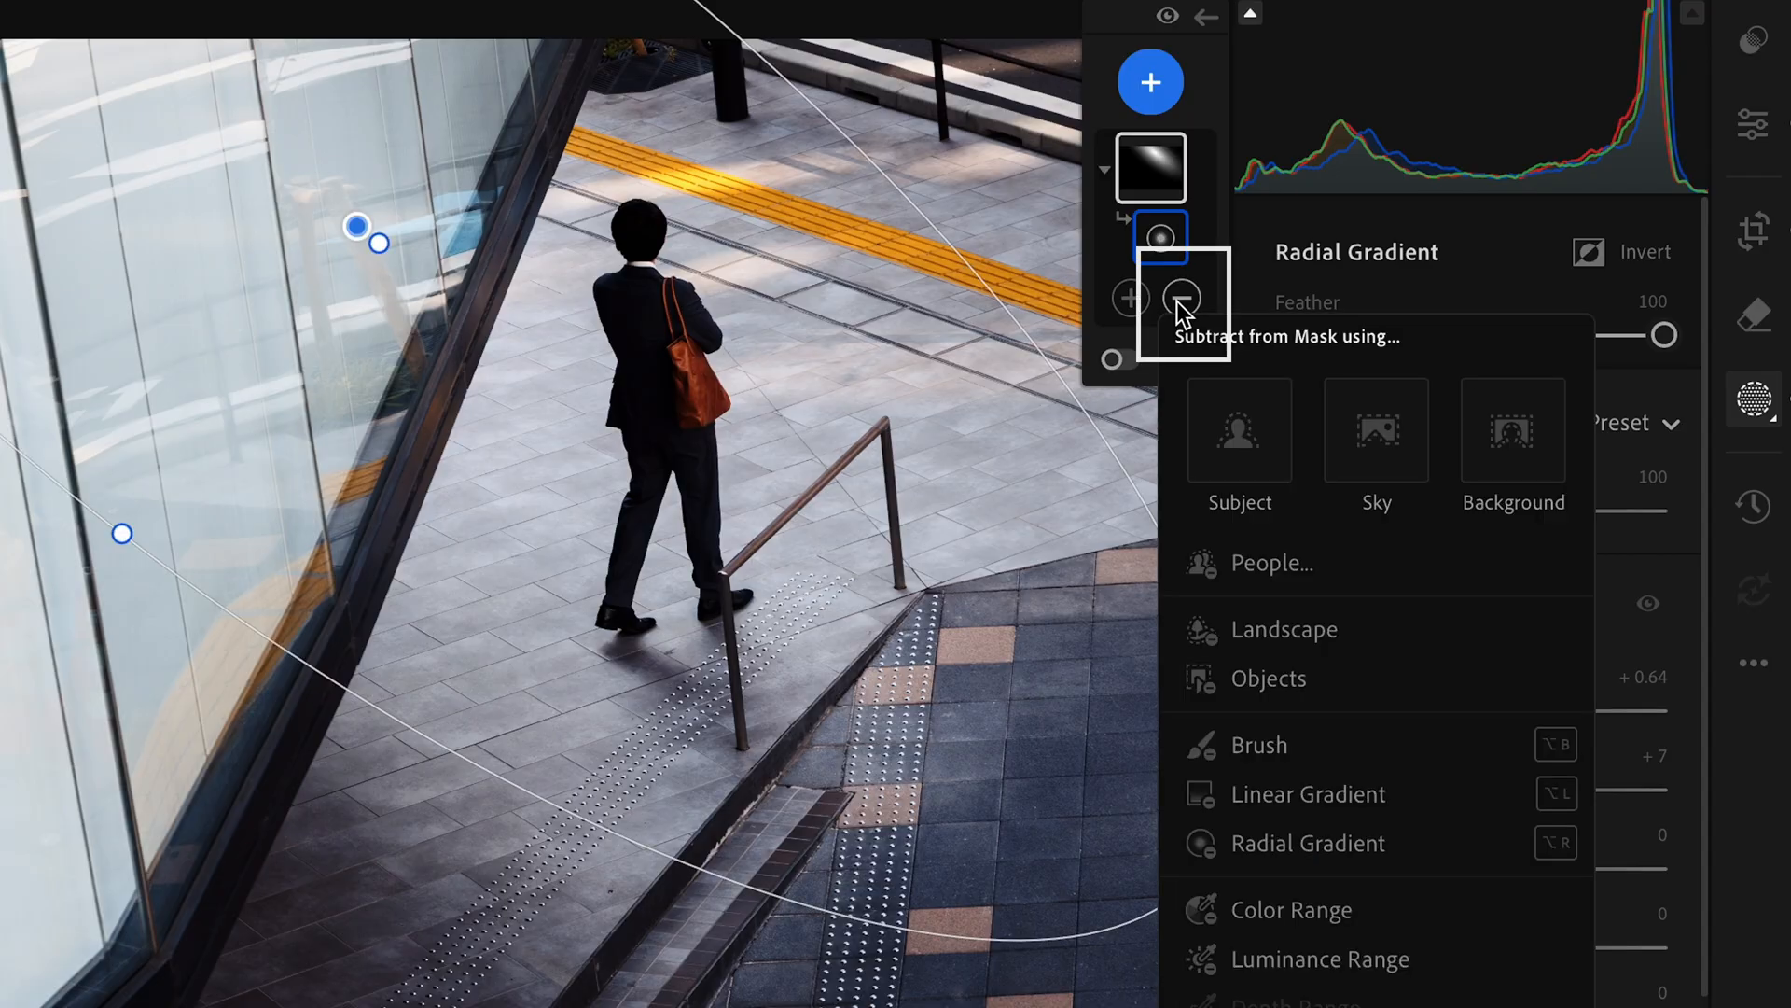
{"action": "left_click", "coordinate": [1233, 679]}
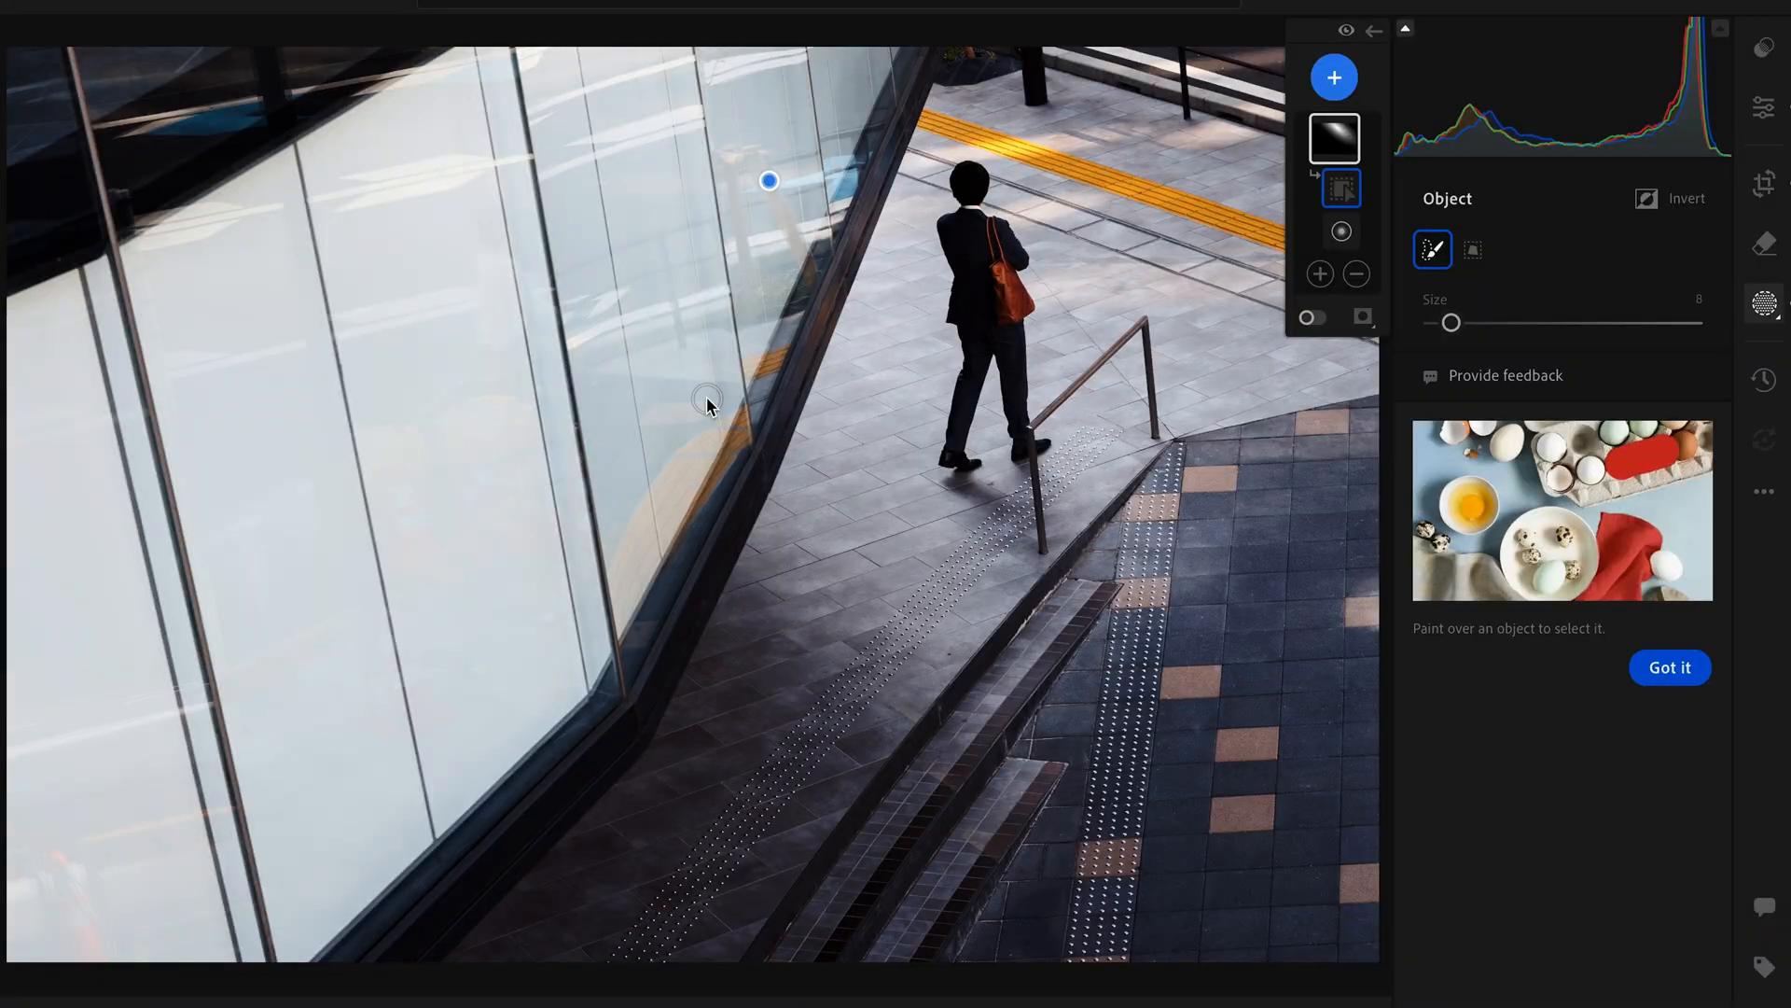
{"action": "key", "text": "bracketright"}
{"action": "key", "text": "bracketright"}
{"action": "key", "text": "bracketright"}
{"action": "key", "text": "bracketright"}
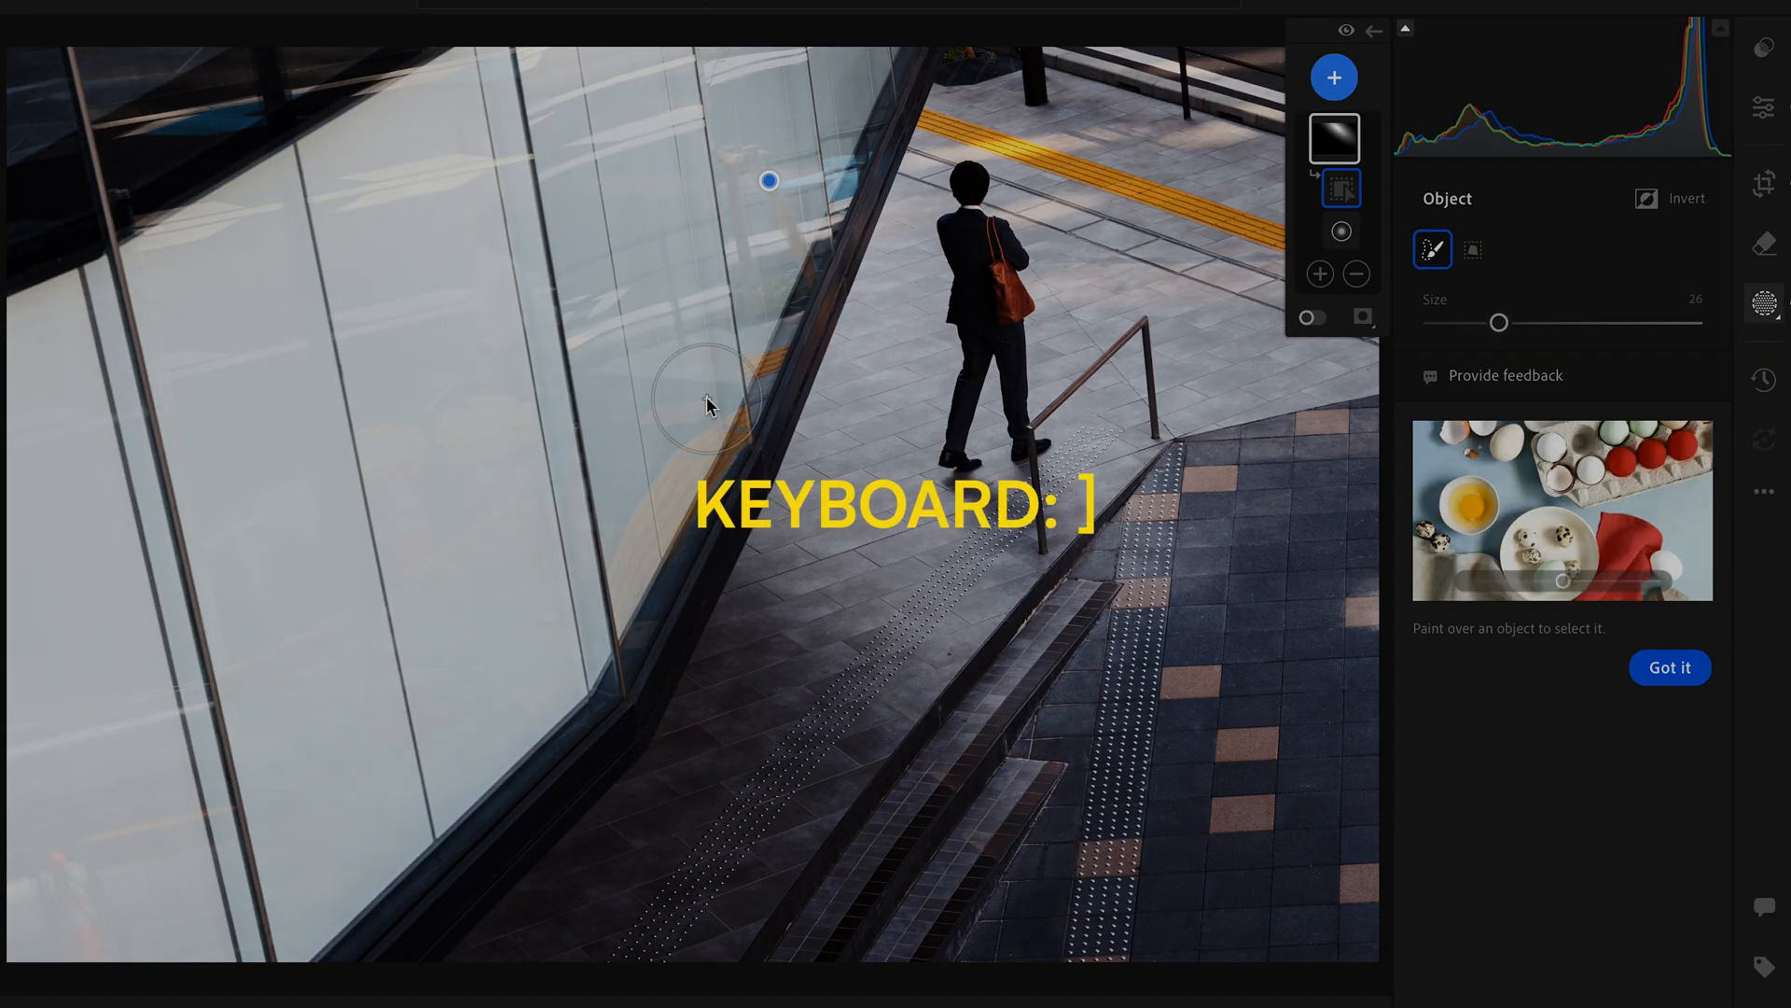
{"action": "key", "text": "bracketright"}
{"action": "key", "text": "bracketright"}
{"action": "key", "text": "bracketright"}
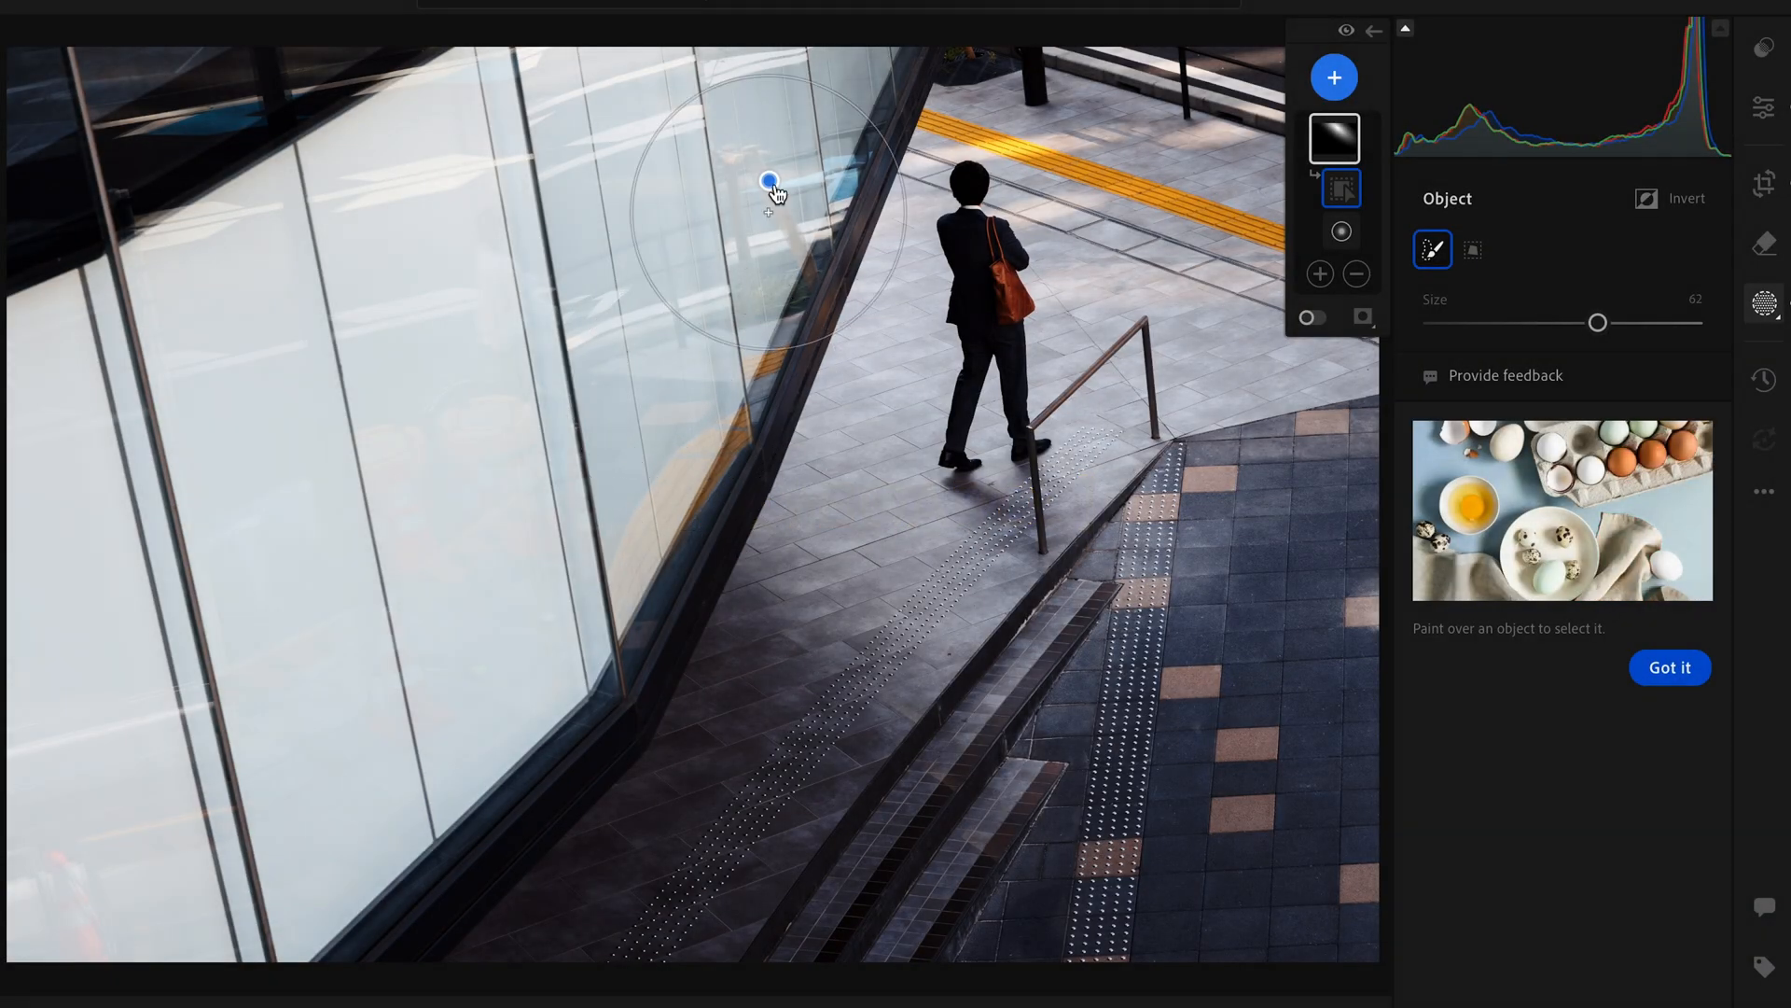
{"action": "mouse_move", "coordinate": [804, 52]}
{"action": "left_mouse_down"}
{"action": "mouse_move", "coordinate": [738, 208]}
{"action": "mouse_move", "coordinate": [427, 571]}
{"action": "mouse_move", "coordinate": [359, 314]}
{"action": "mouse_move", "coordinate": [432, 46]}
{"action": "mouse_move", "coordinate": [535, 139]}
{"action": "mouse_move", "coordinate": [478, 557]}
{"action": "mouse_move", "coordinate": [290, 922]}
{"action": "mouse_move", "coordinate": [467, 800]}
{"action": "left_mouse_up"}
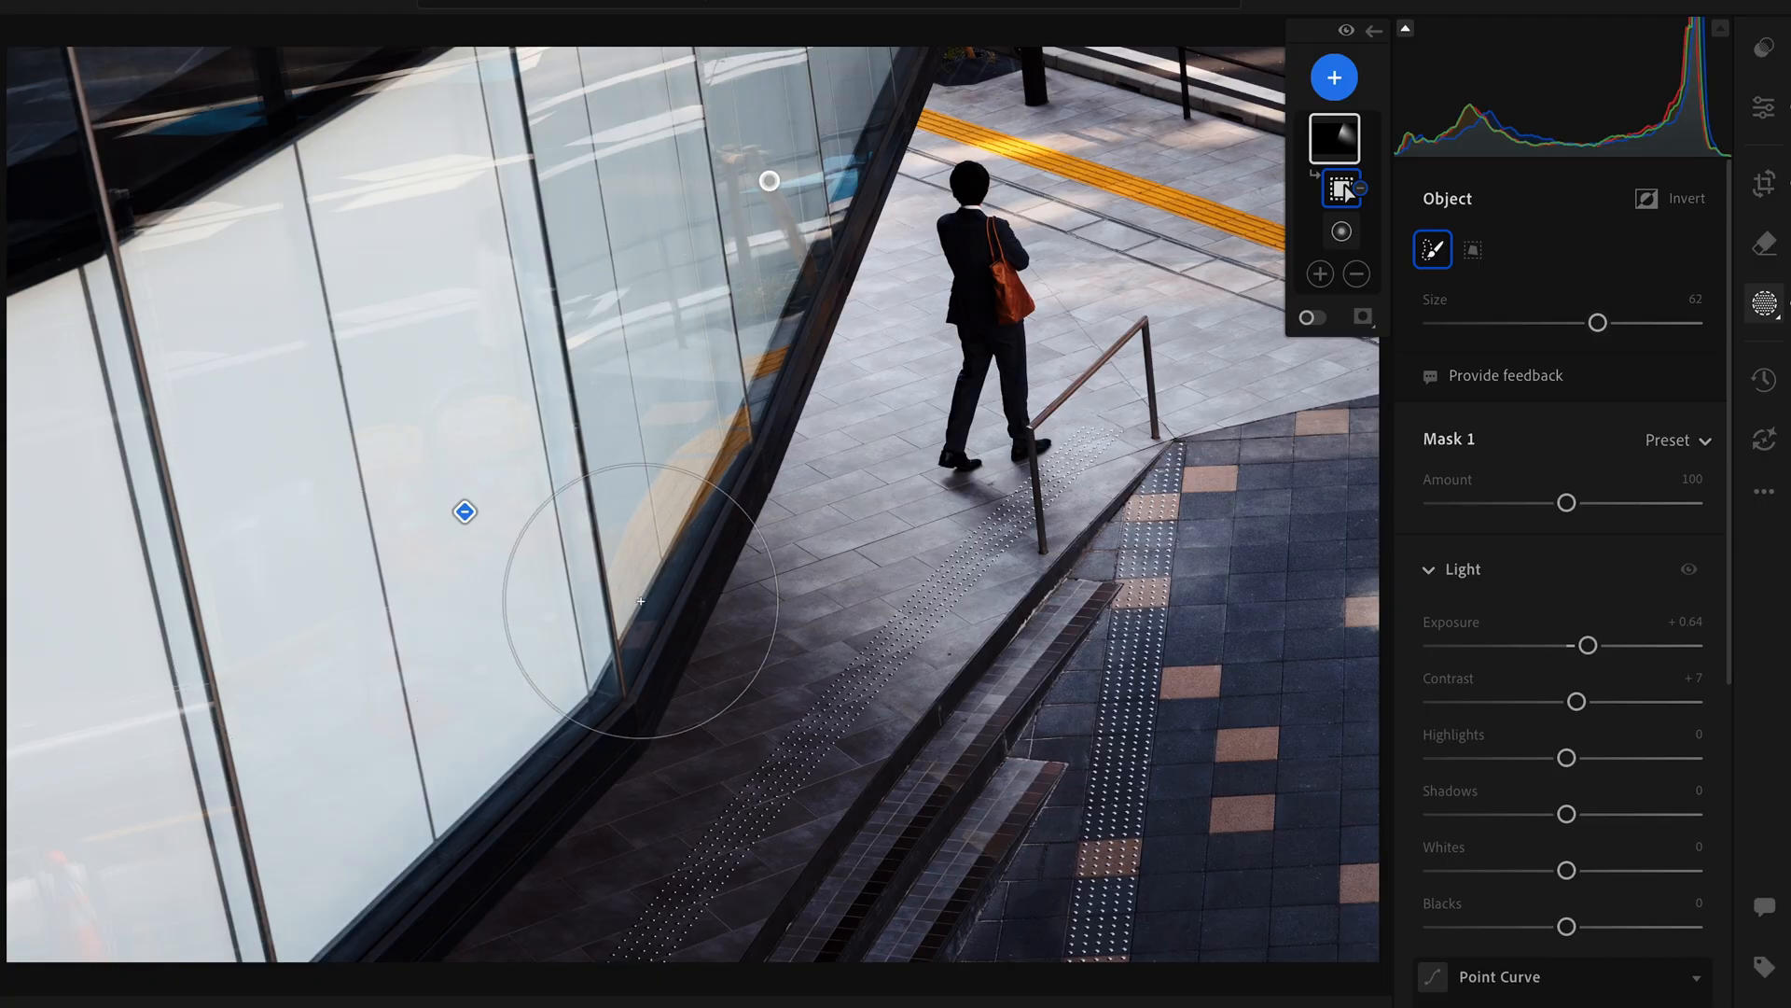
Subtract the walking person from the radial gradient mask by object selection, checking the coverage with the mask overlay.
{"action": "key", "text": "o"}
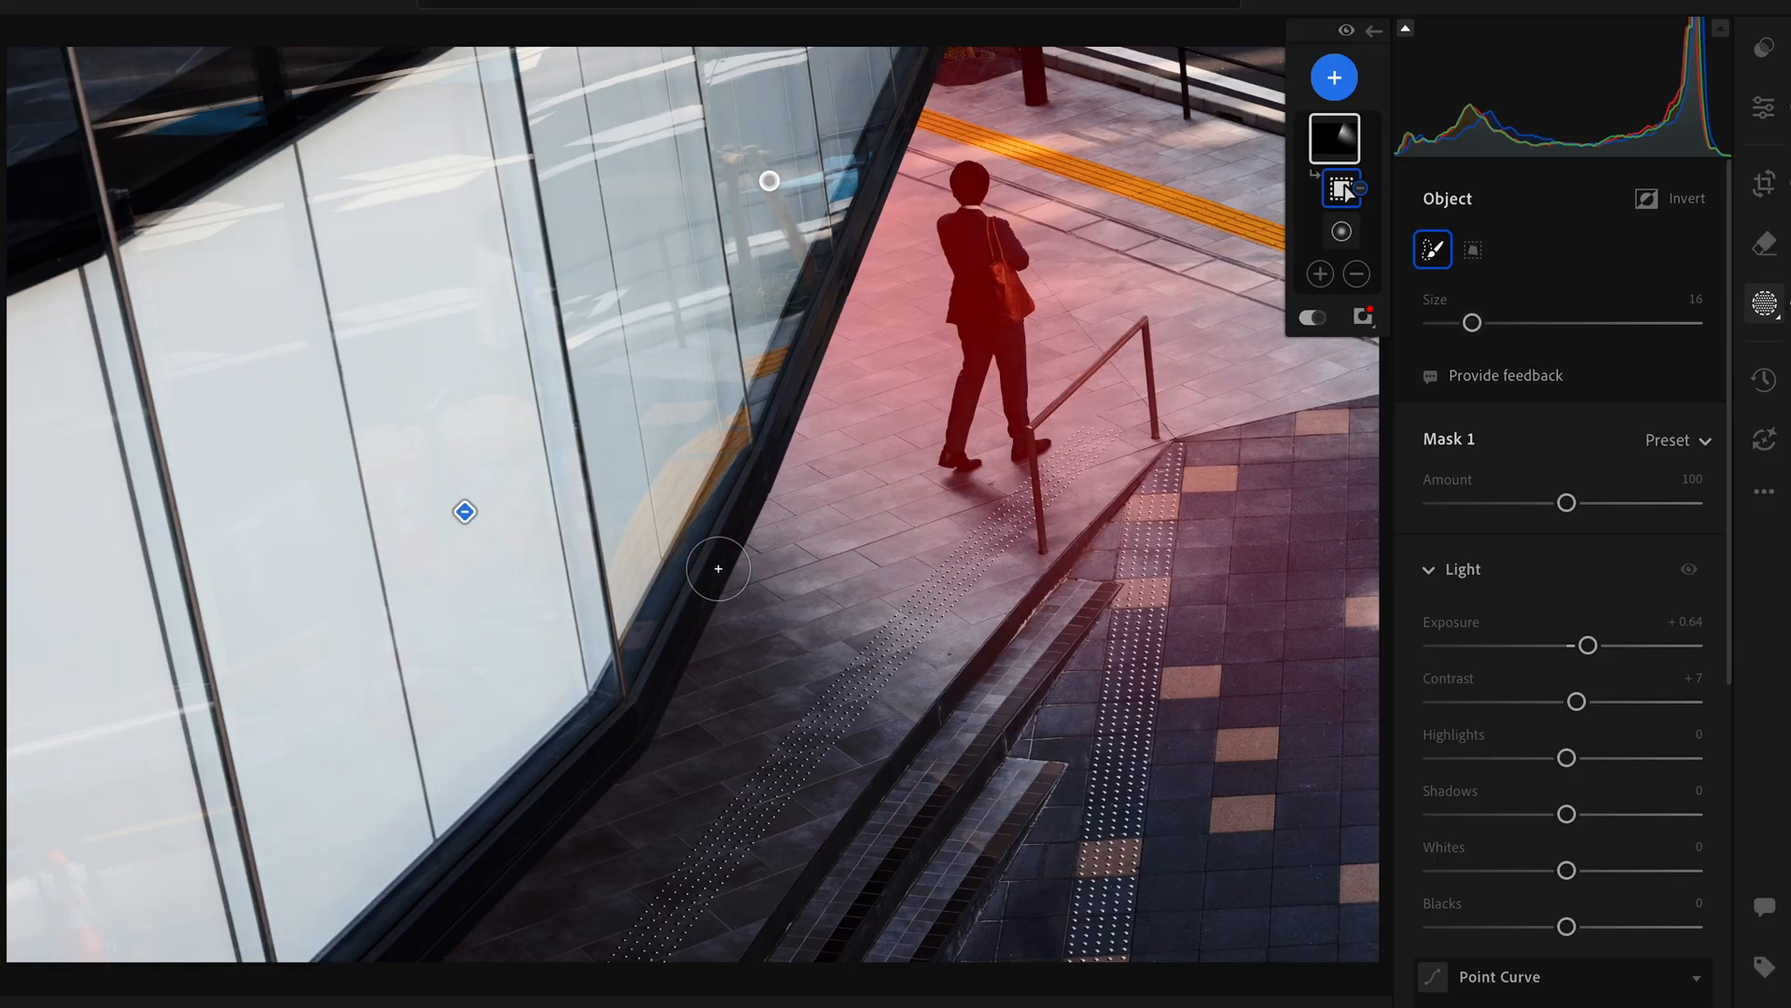
{"action": "mouse_move", "coordinate": [971, 179]}
{"action": "left_mouse_down"}
{"action": "mouse_move", "coordinate": [1013, 400]}
{"action": "mouse_move", "coordinate": [983, 262]}
{"action": "mouse_move", "coordinate": [970, 448]}
{"action": "left_mouse_up"}
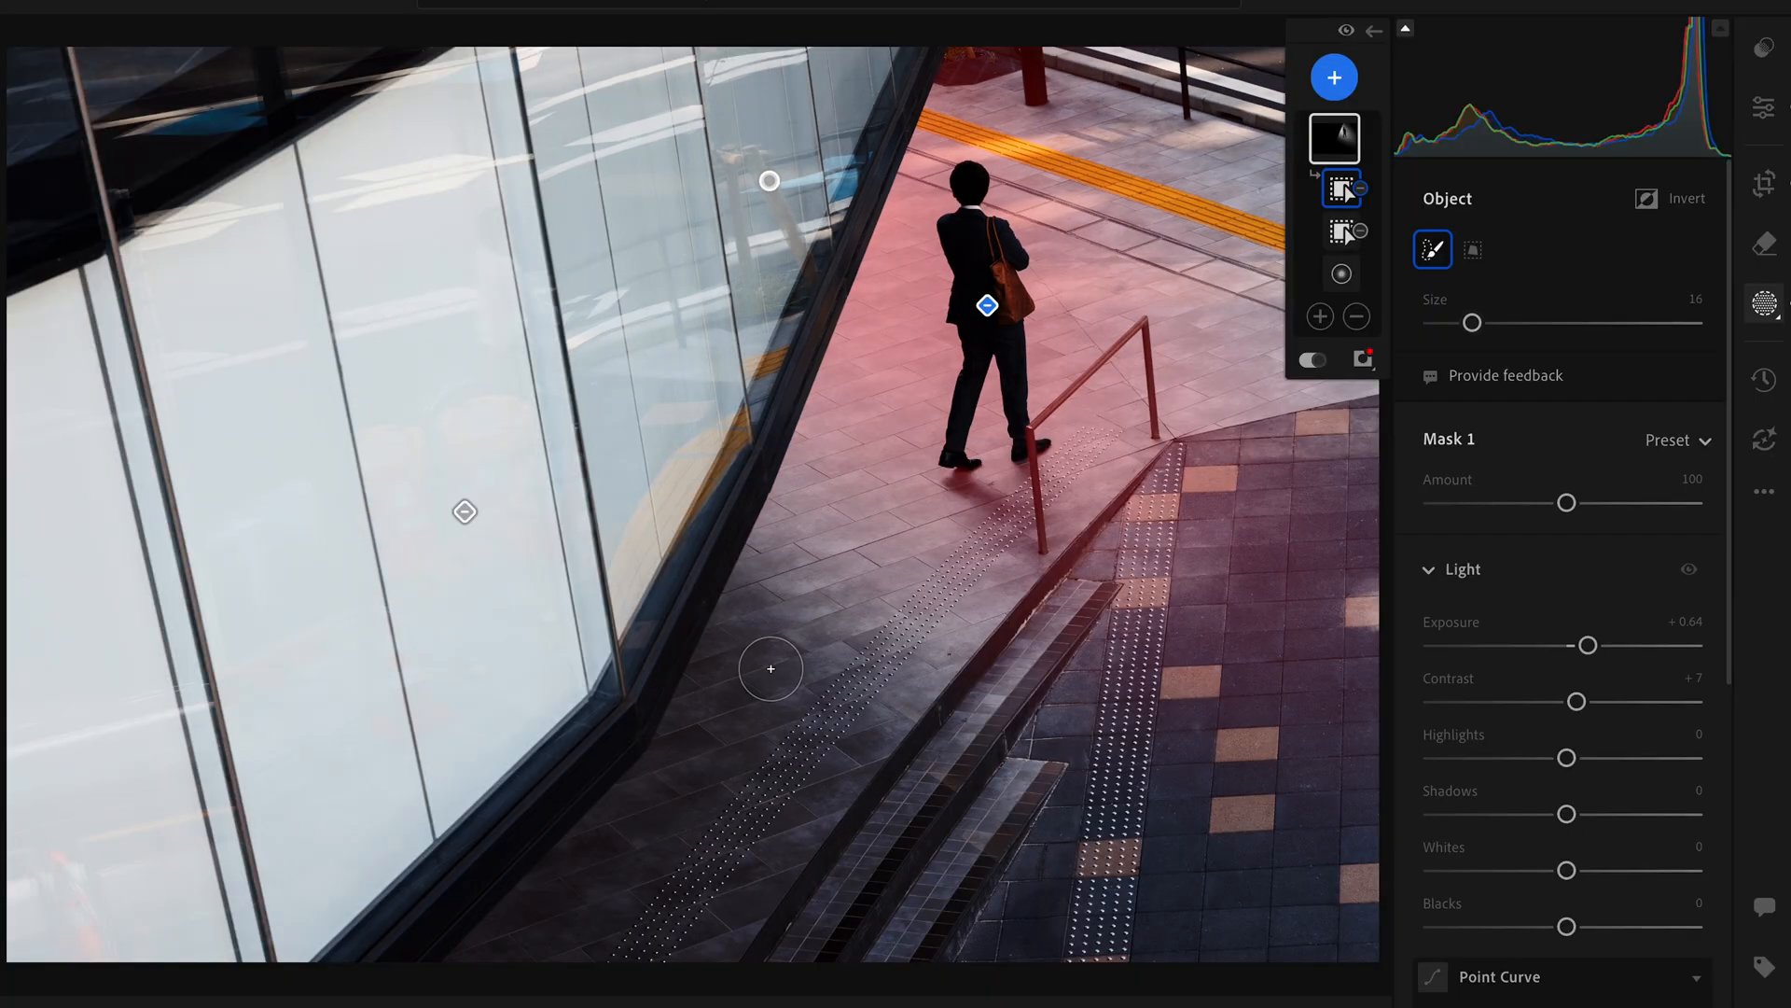
{"action": "key", "text": "o"}
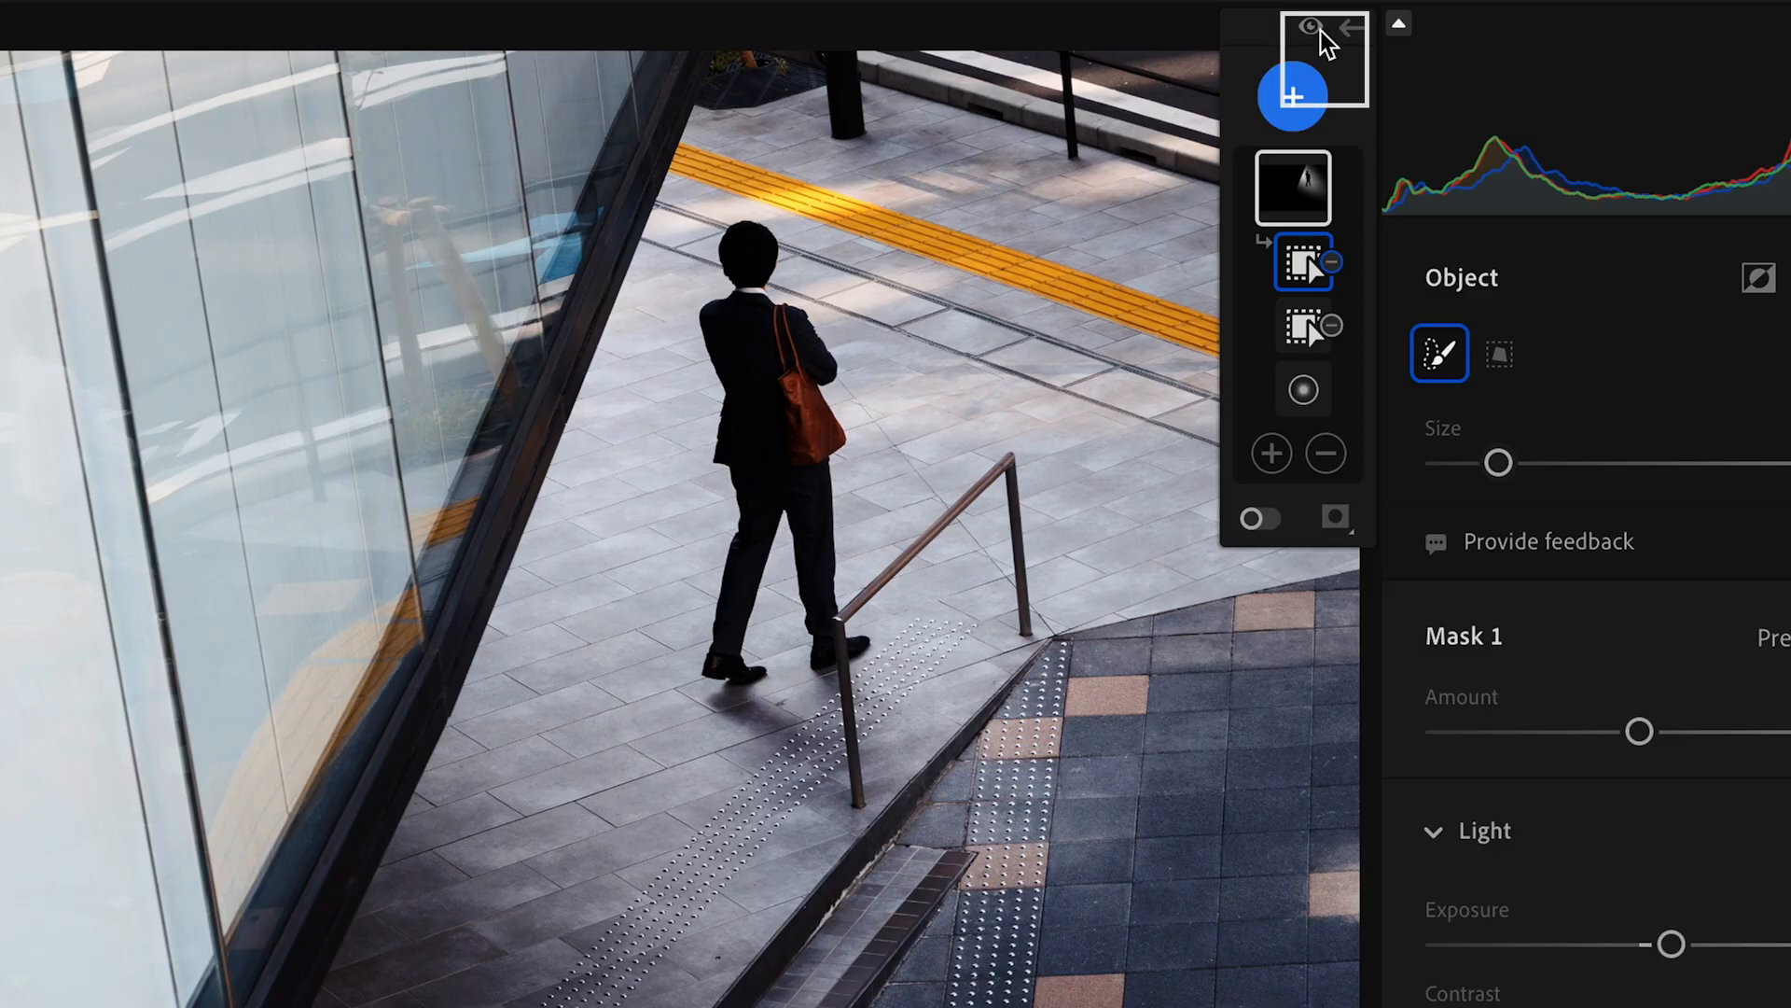
Compare the photo with and without the mask adjustments.
{"action": "left_click", "coordinate": [1346, 31]}
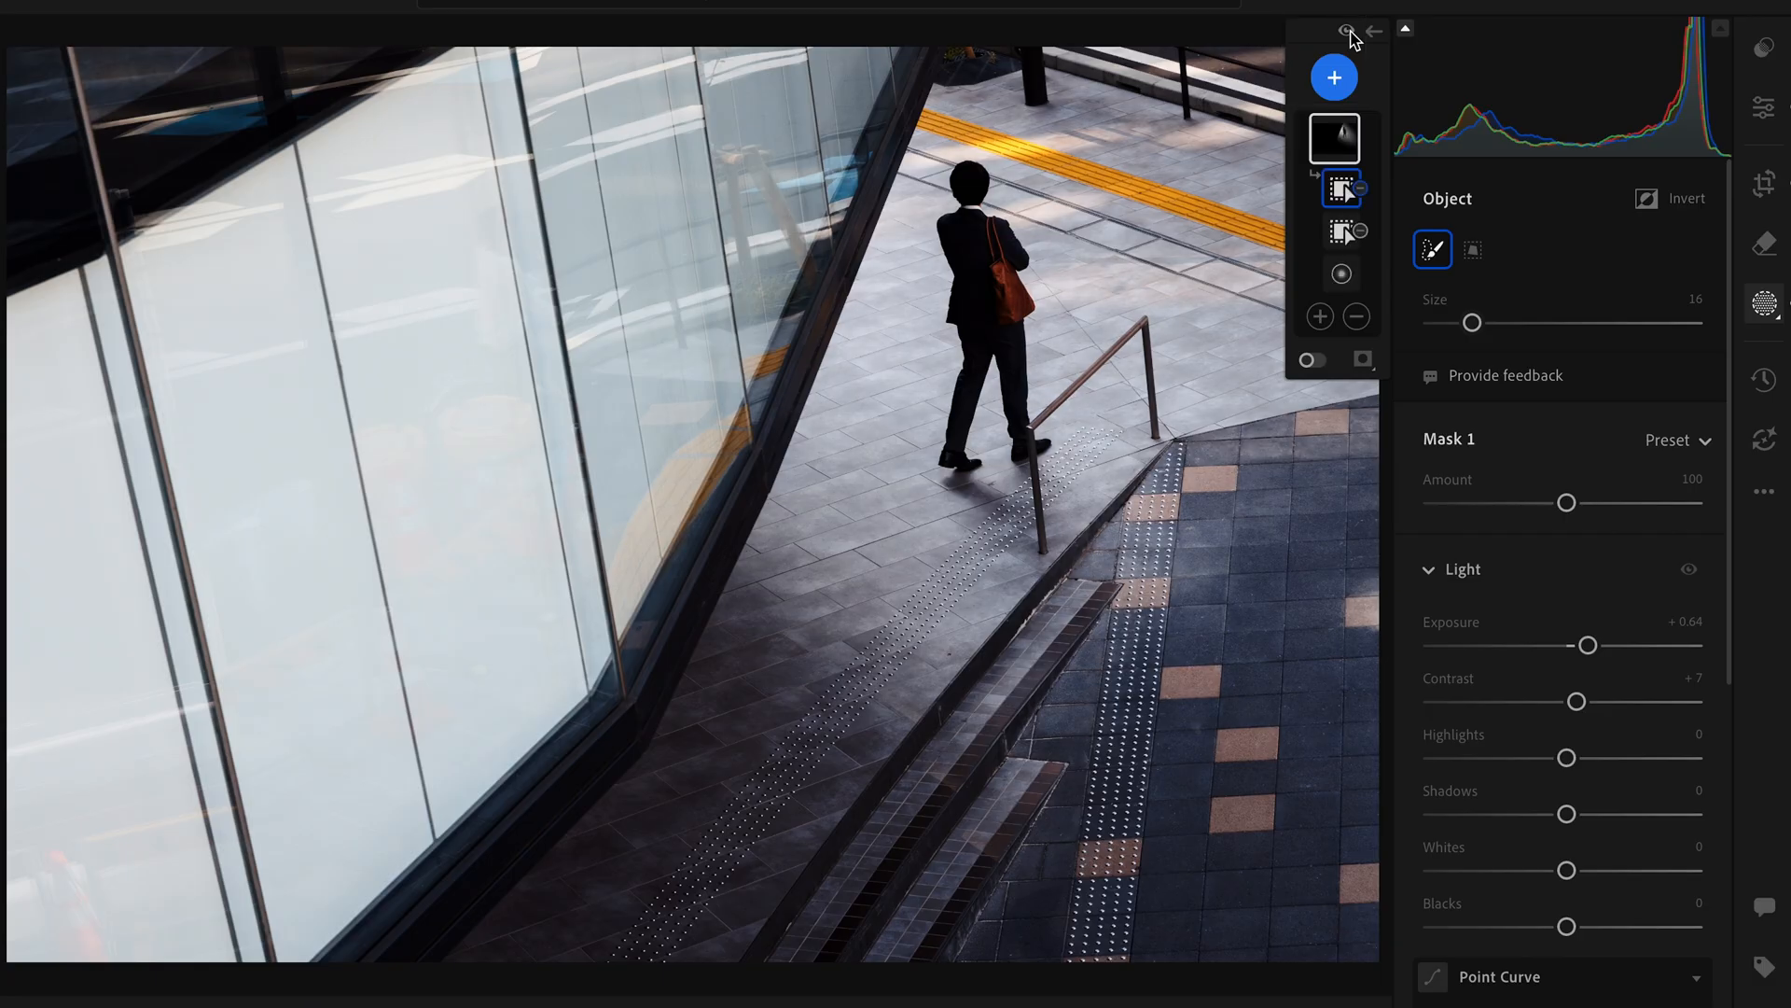
{"action": "left_click", "coordinate": [1348, 32]}
{"action": "left_click", "coordinate": [1350, 33]}
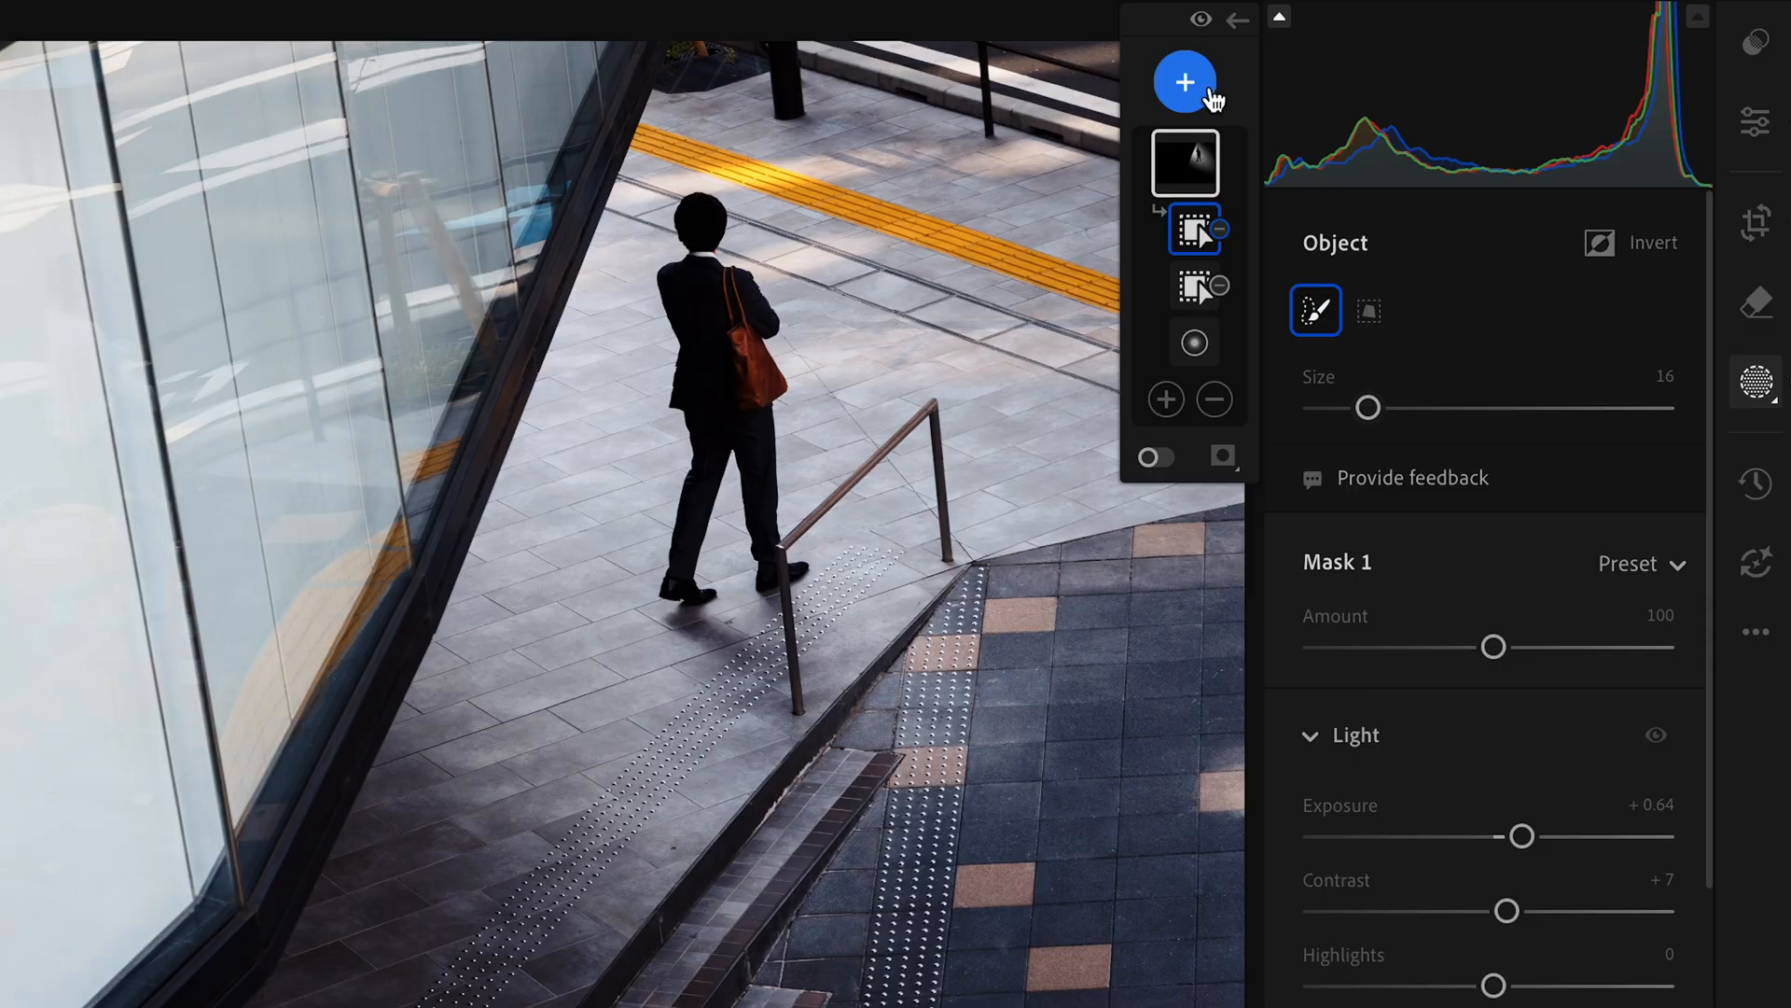
Add a linear gradient mask rising diagonally over the lower foreground up to the walker, and set its Exposure to −0.52.
{"action": "left_click", "coordinate": [1216, 96]}
{"action": "left_click", "coordinate": [1306, 519]}
{"action": "left_click_drag", "start_coordinate": [789, 1007], "coordinate": [564, 625]}
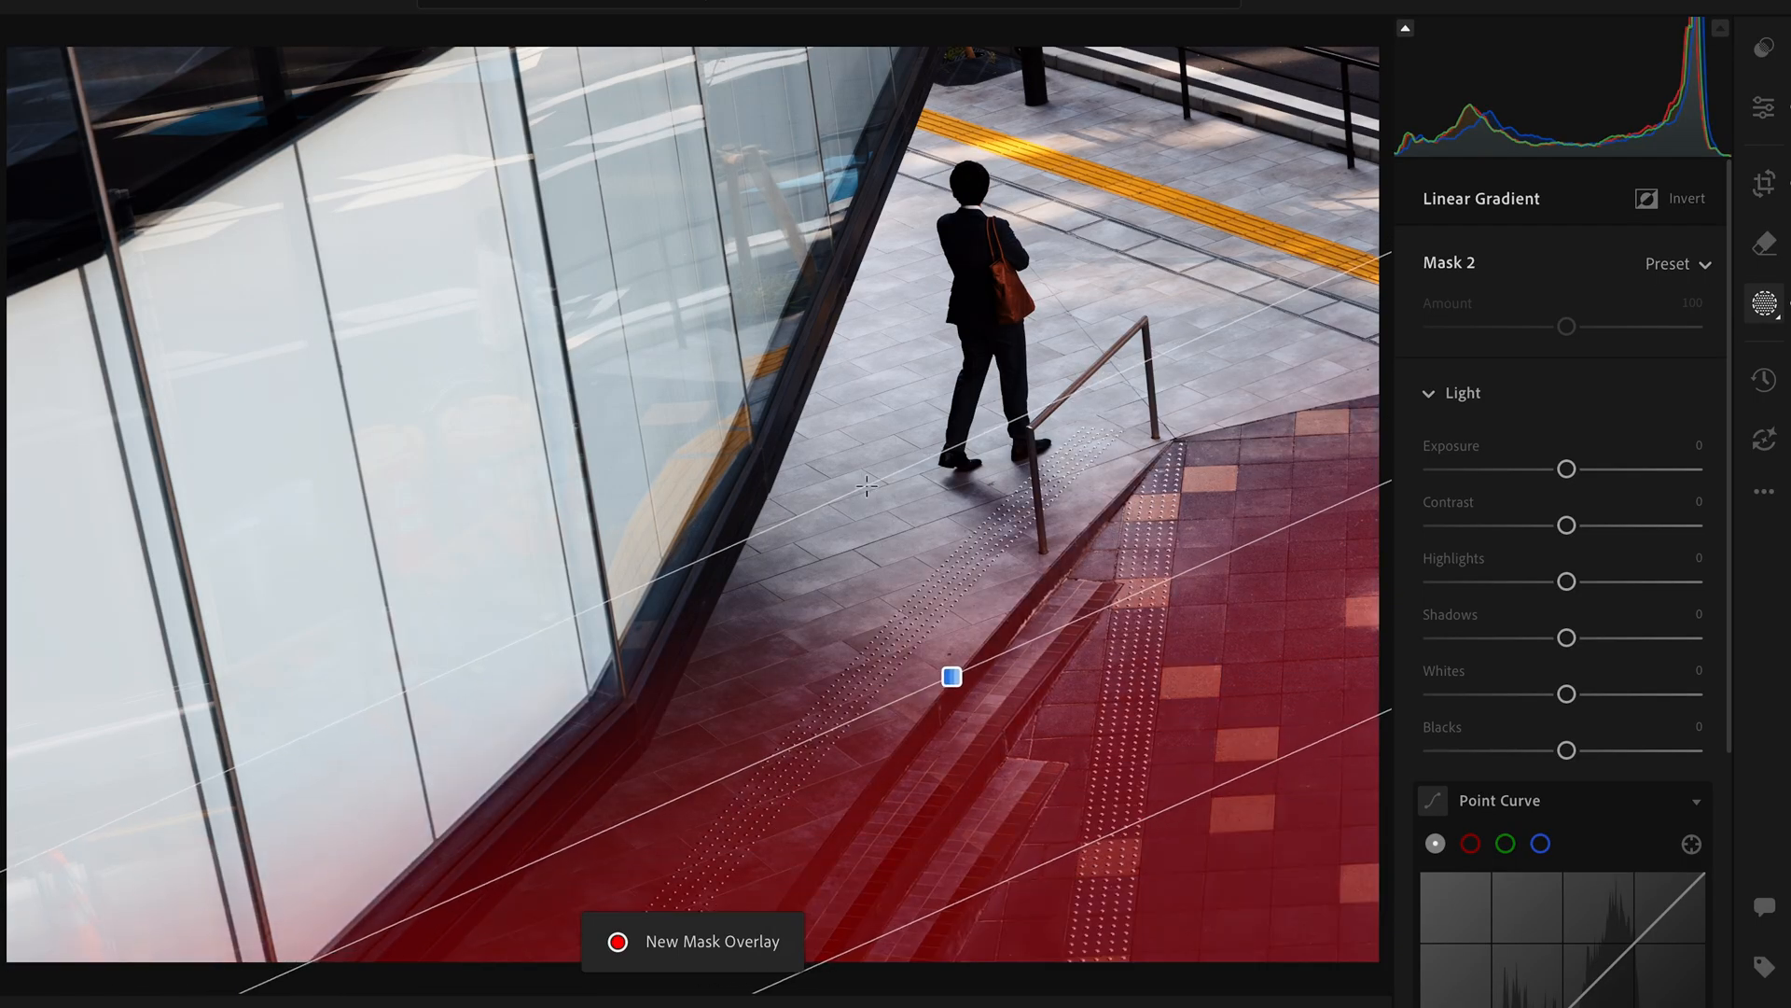
{"action": "left_click_drag", "start_coordinate": [867, 485], "coordinate": [804, 347]}
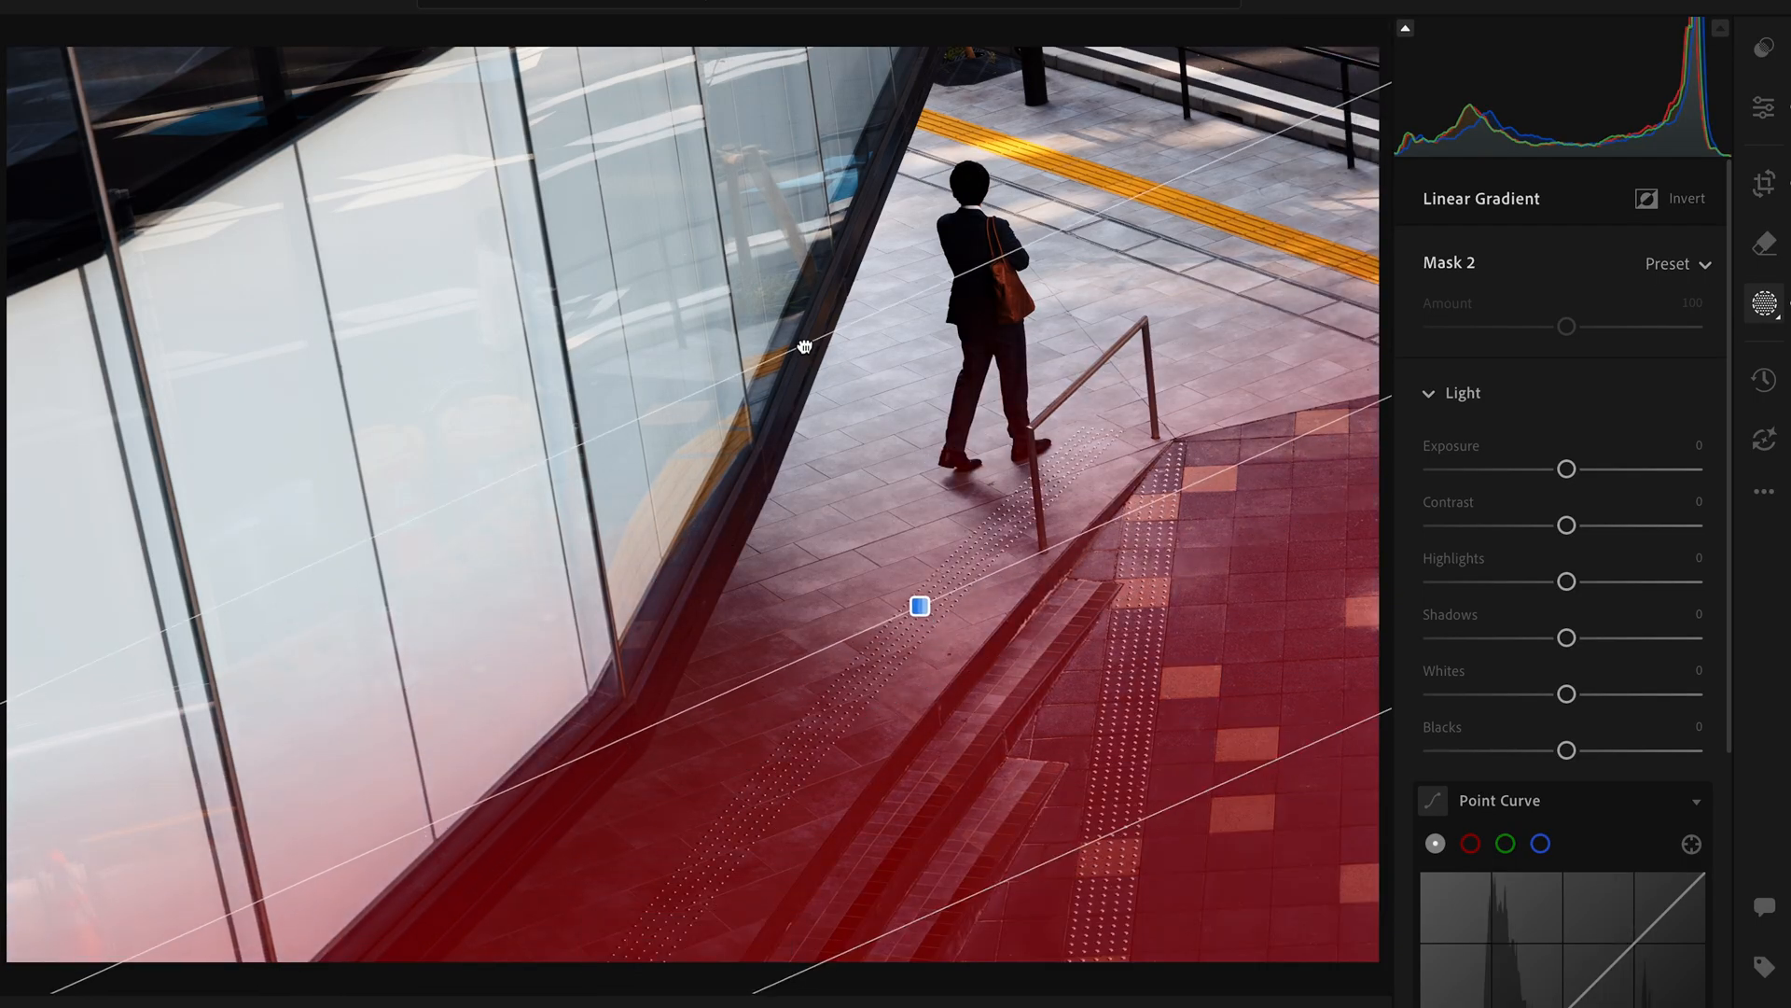
{"action": "left_click_drag", "start_coordinate": [1568, 469], "coordinate": [1556, 487]}
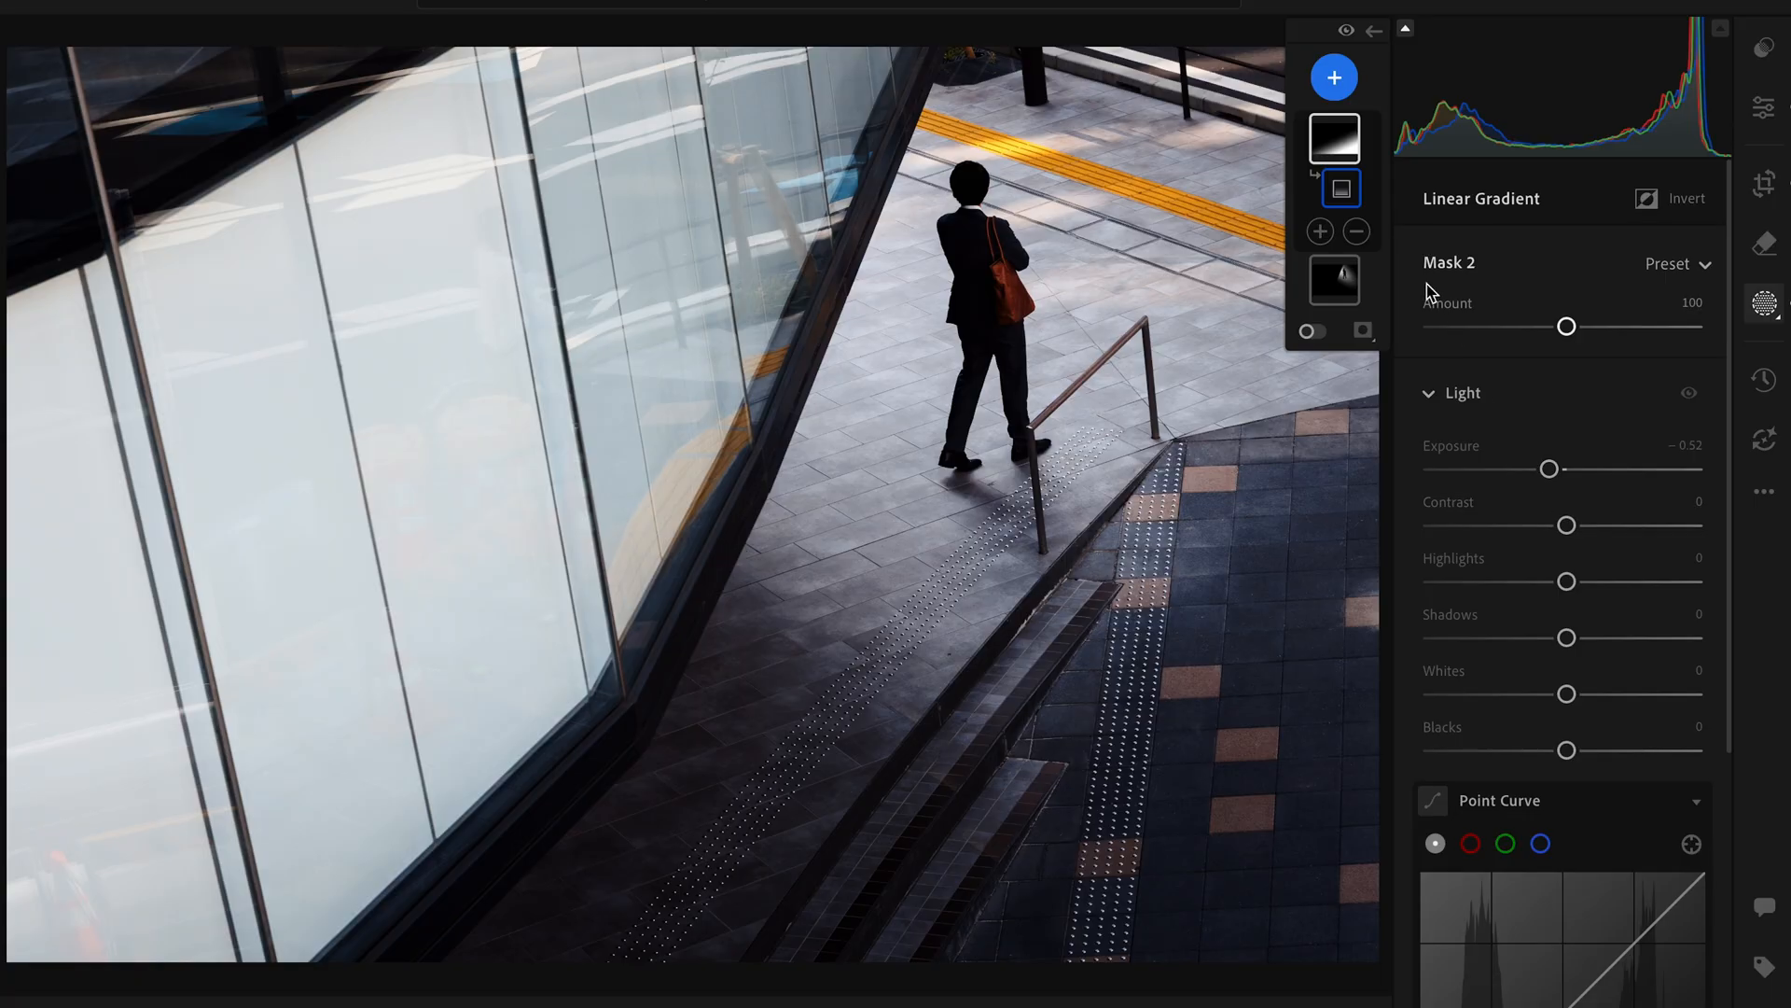
Subtract the glass facade and its dark lower frame from the linear gradient mask using object selection.
{"action": "left_click", "coordinate": [1356, 232]}
{"action": "left_click", "coordinate": [1400, 510]}
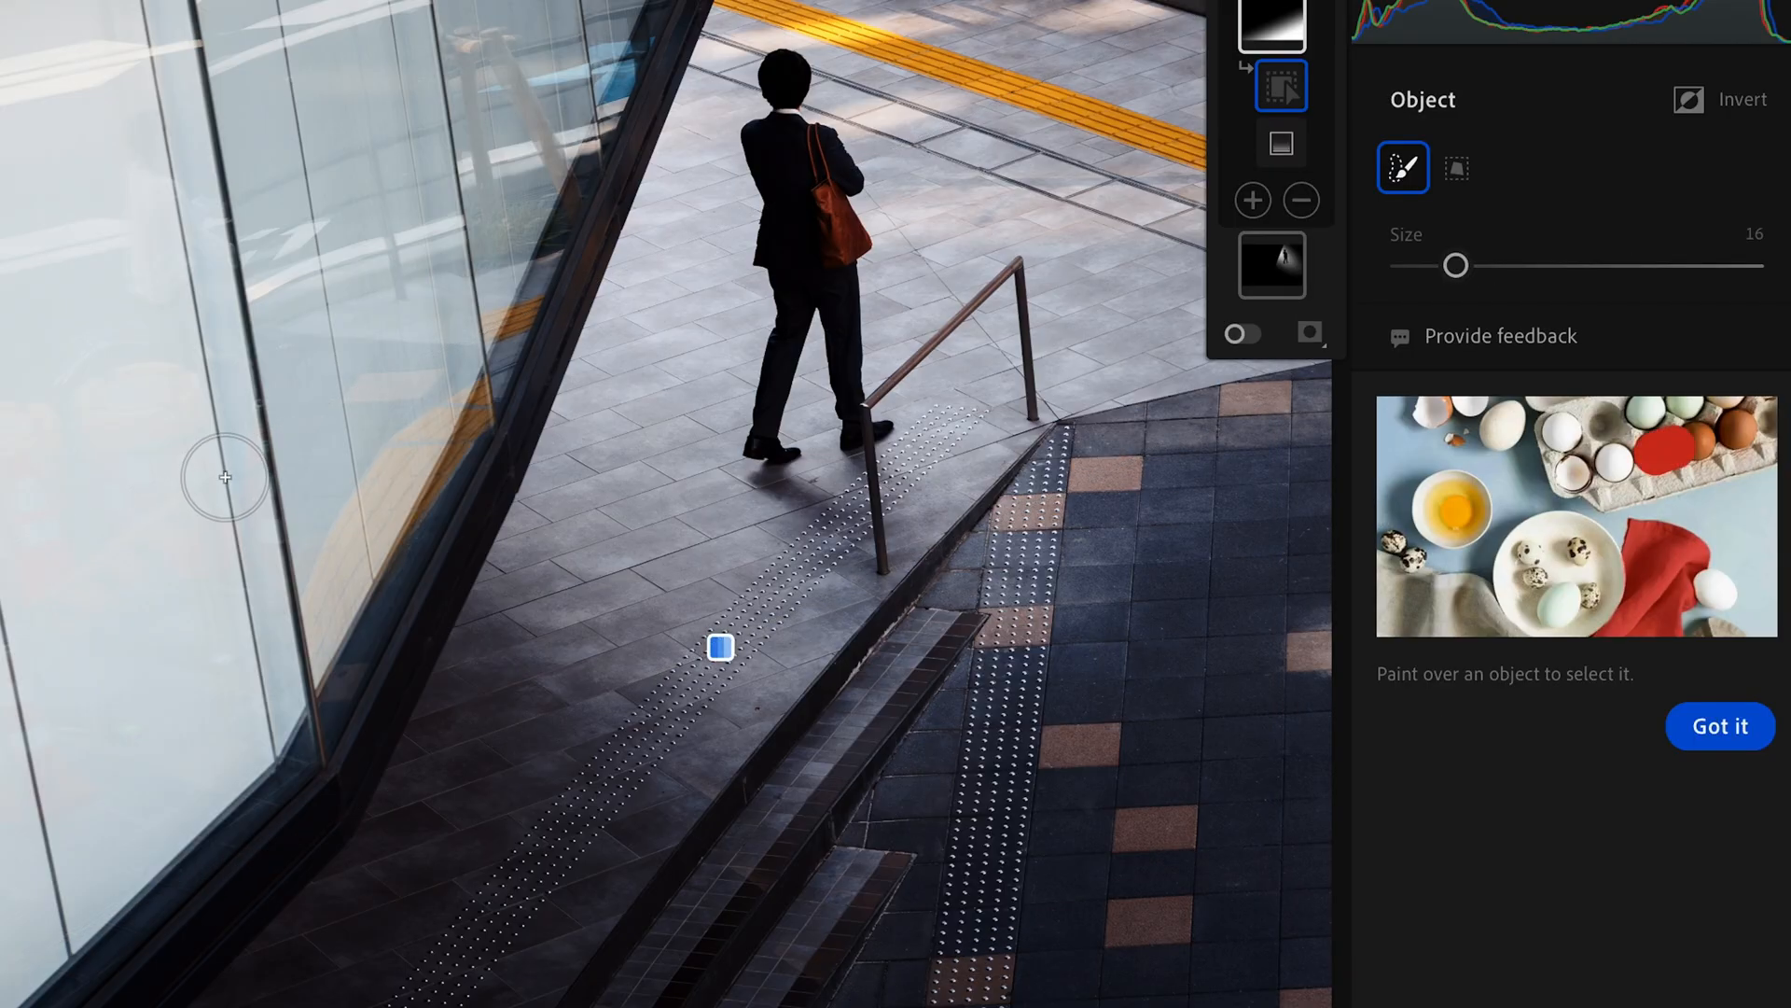
{"action": "scroll", "coordinate": [225, 477], "scroll_direction": "up", "scroll_amount": 10}
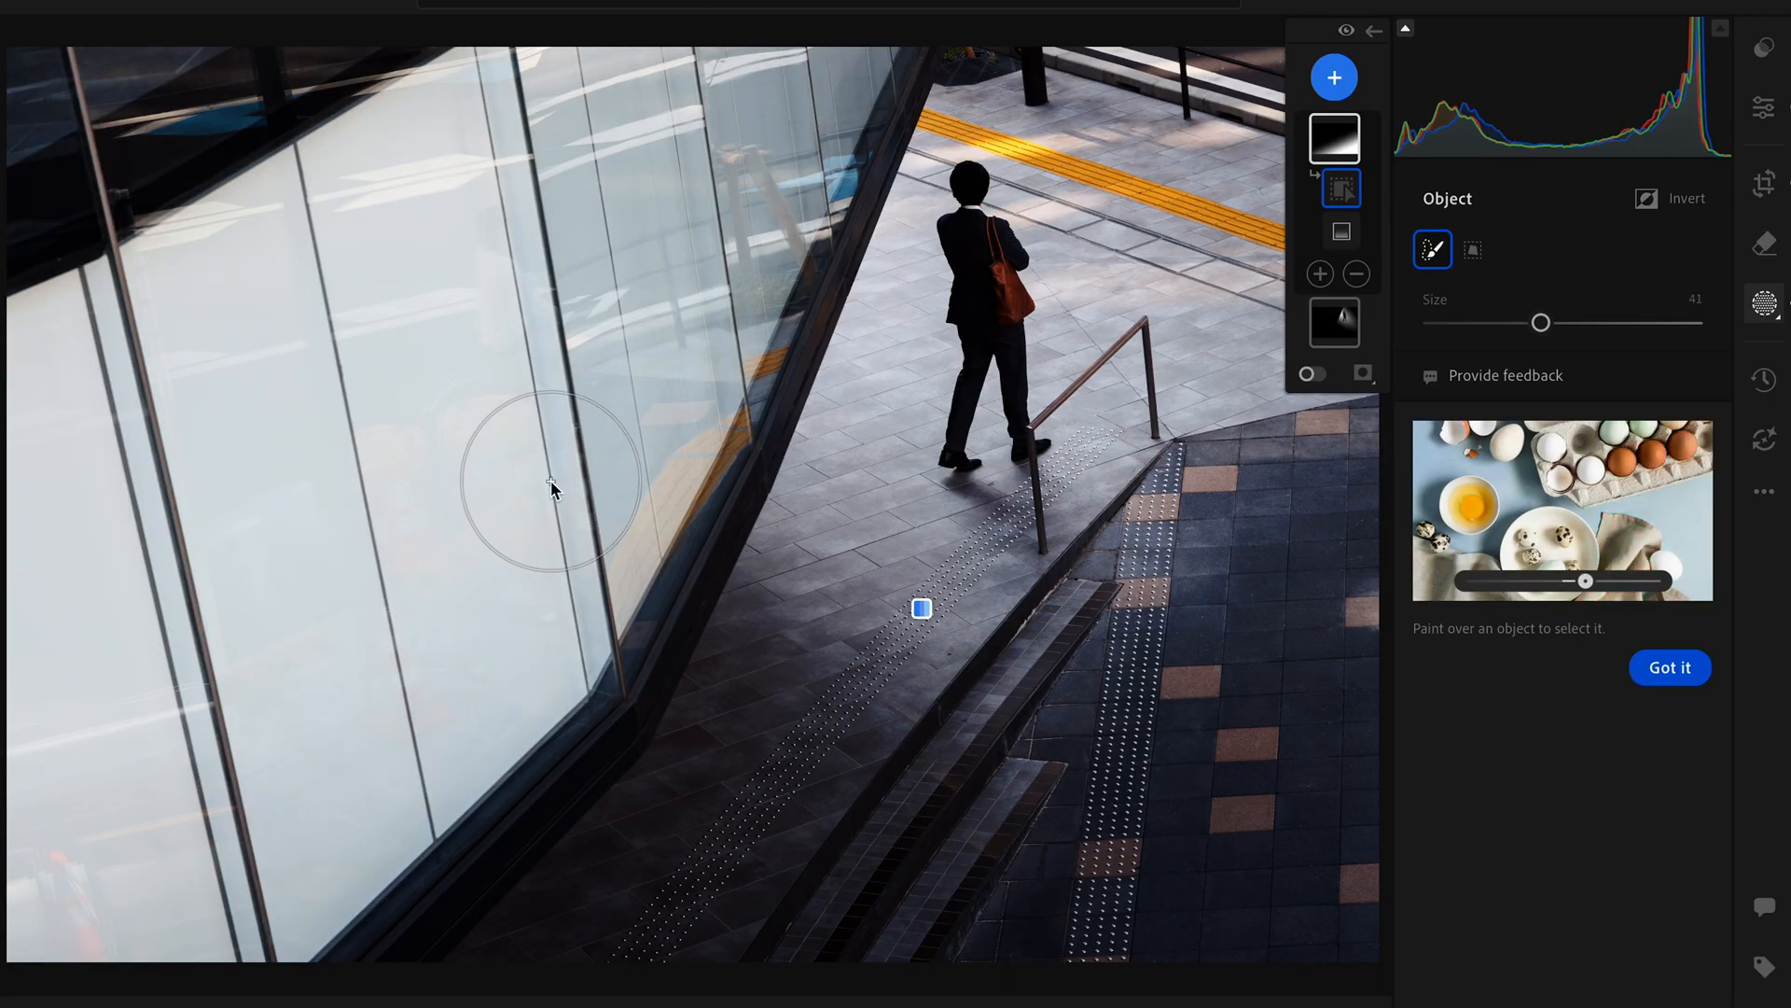
{"action": "scroll", "coordinate": [552, 485], "scroll_direction": "up", "scroll_amount": 8}
{"action": "mouse_move", "coordinate": [552, 485]}
{"action": "left_mouse_down"}
{"action": "mouse_move", "coordinate": [588, 460]}
{"action": "mouse_move", "coordinate": [400, 767]}
{"action": "mouse_move", "coordinate": [612, 484]}
{"action": "mouse_move", "coordinate": [756, 177]}
{"action": "mouse_move", "coordinate": [504, 452]}
{"action": "mouse_move", "coordinate": [487, 399]}
{"action": "left_mouse_up"}
{"action": "key", "text": "o"}
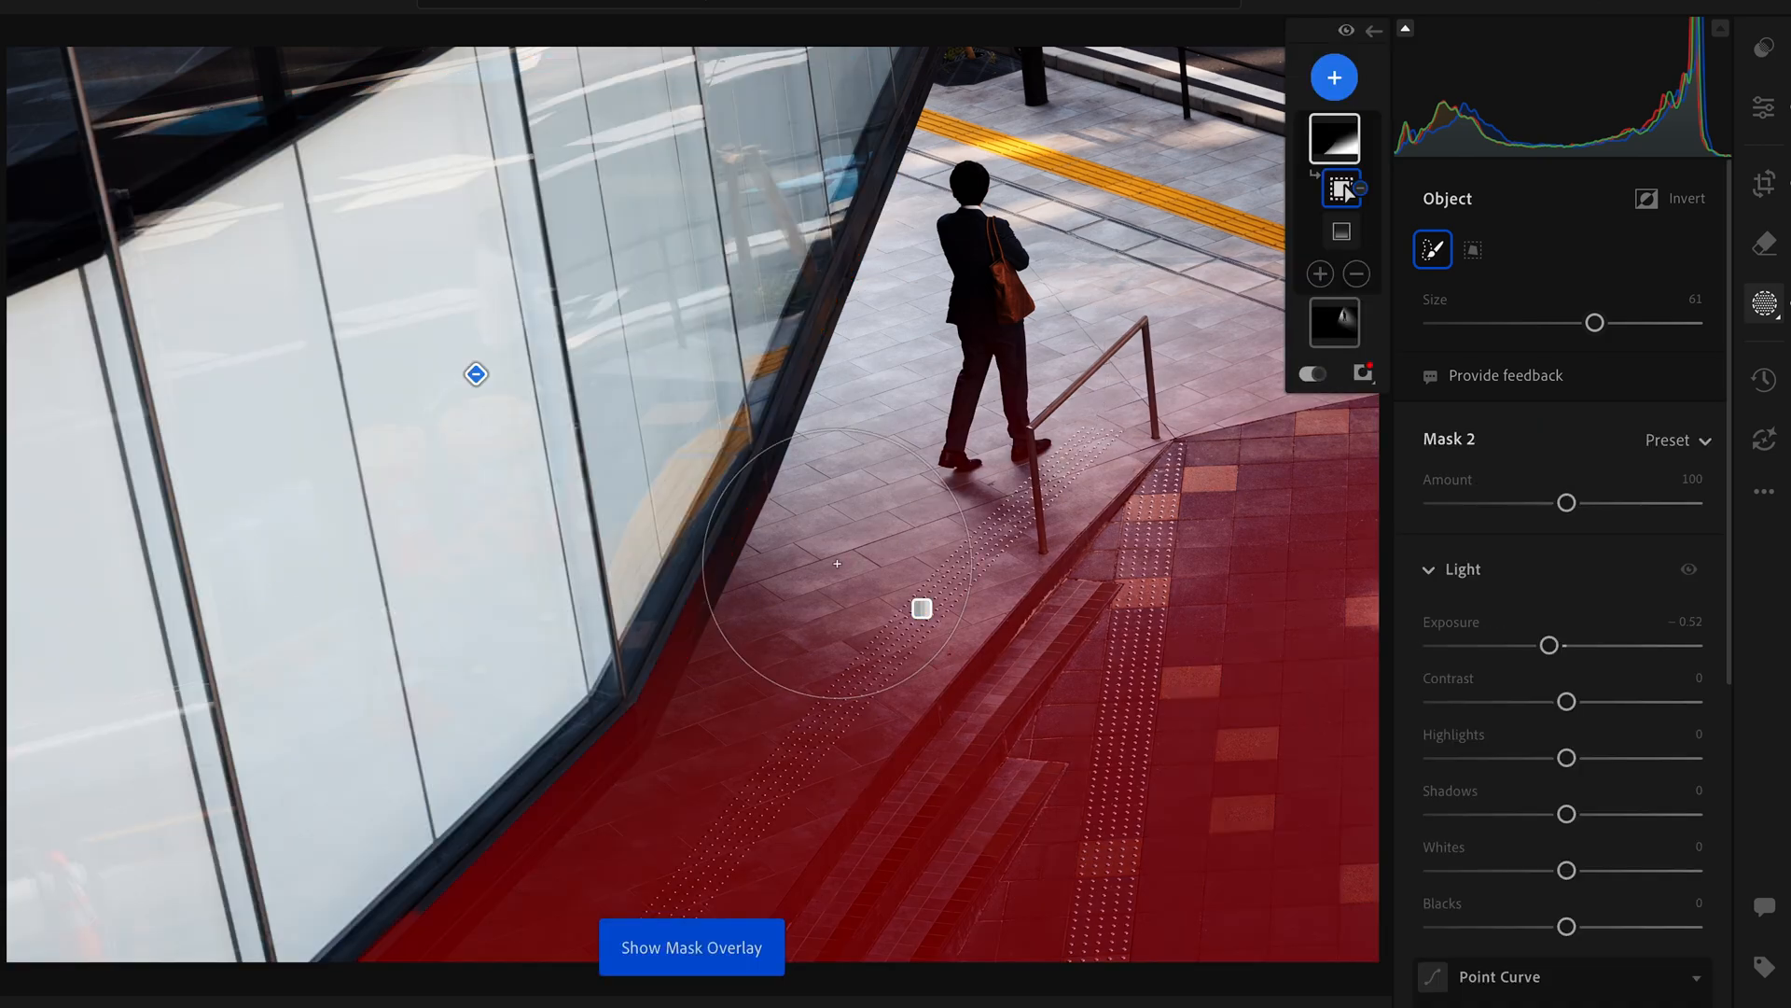
{"action": "mouse_move", "coordinate": [764, 424]}
{"action": "left_mouse_down"}
{"action": "mouse_move", "coordinate": [612, 712]}
{"action": "mouse_move", "coordinate": [472, 848]}
{"action": "mouse_move", "coordinate": [600, 709]}
{"action": "left_mouse_up"}
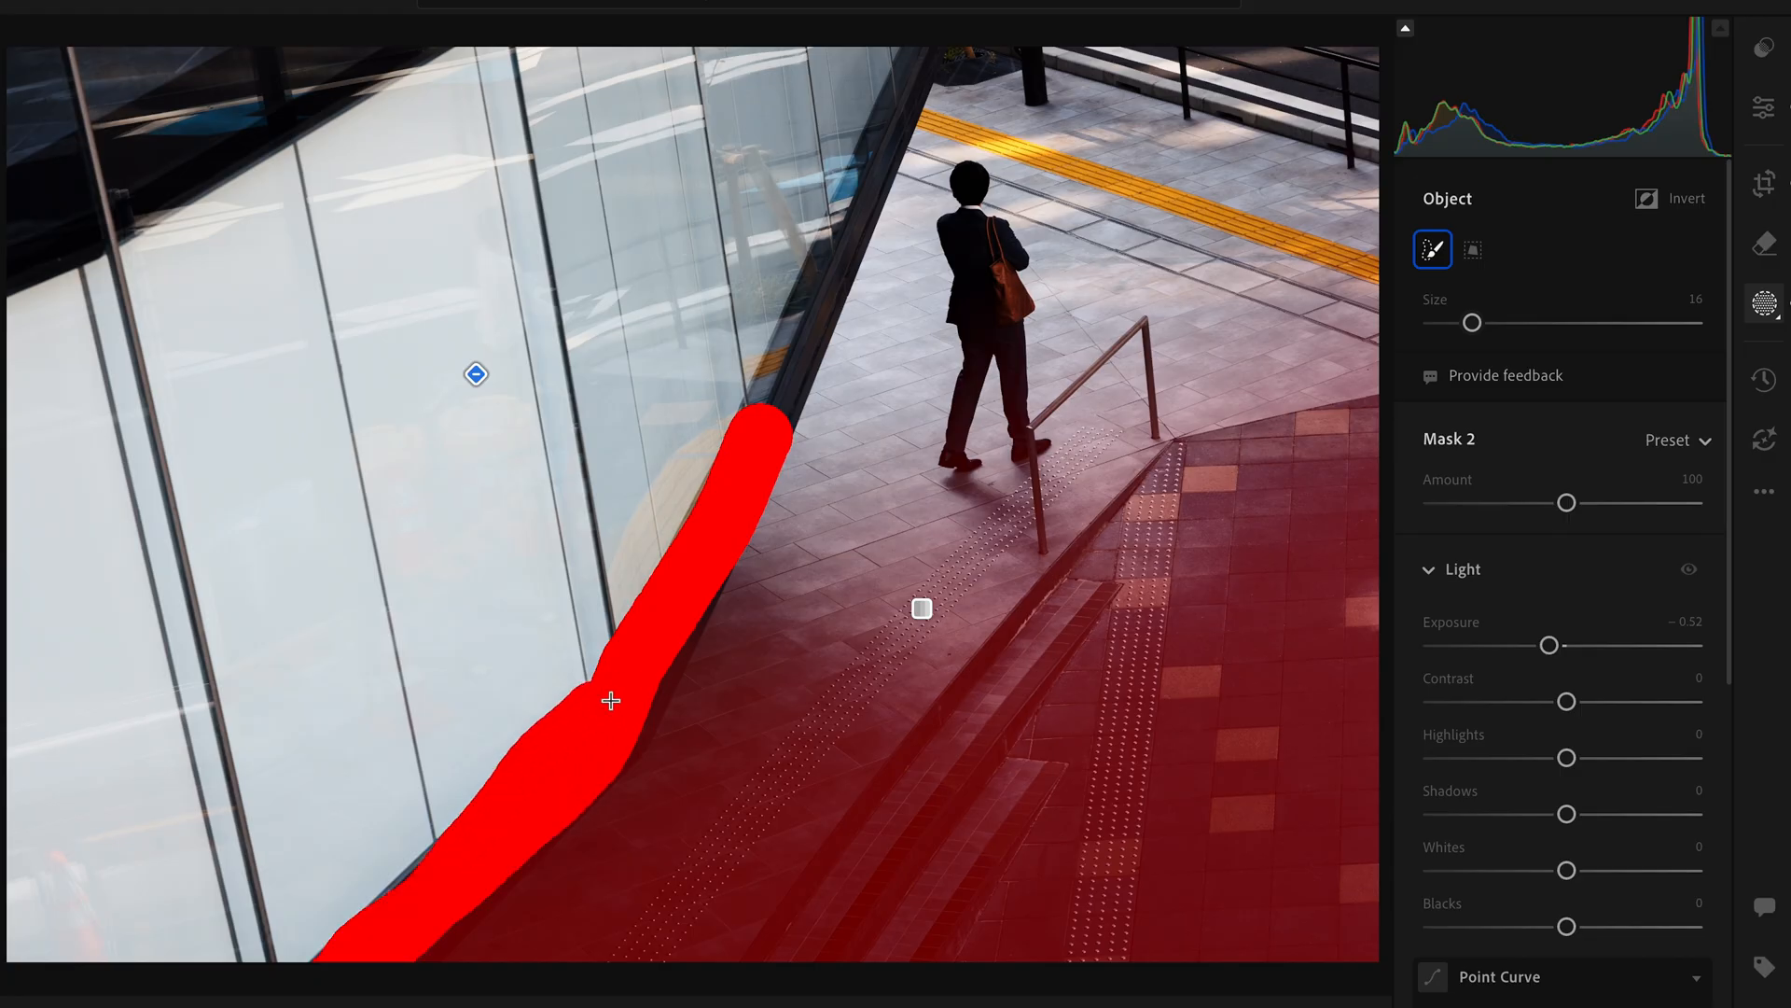
{"action": "left_click_drag", "start_coordinate": [663, 631], "coordinate": [681, 598]}
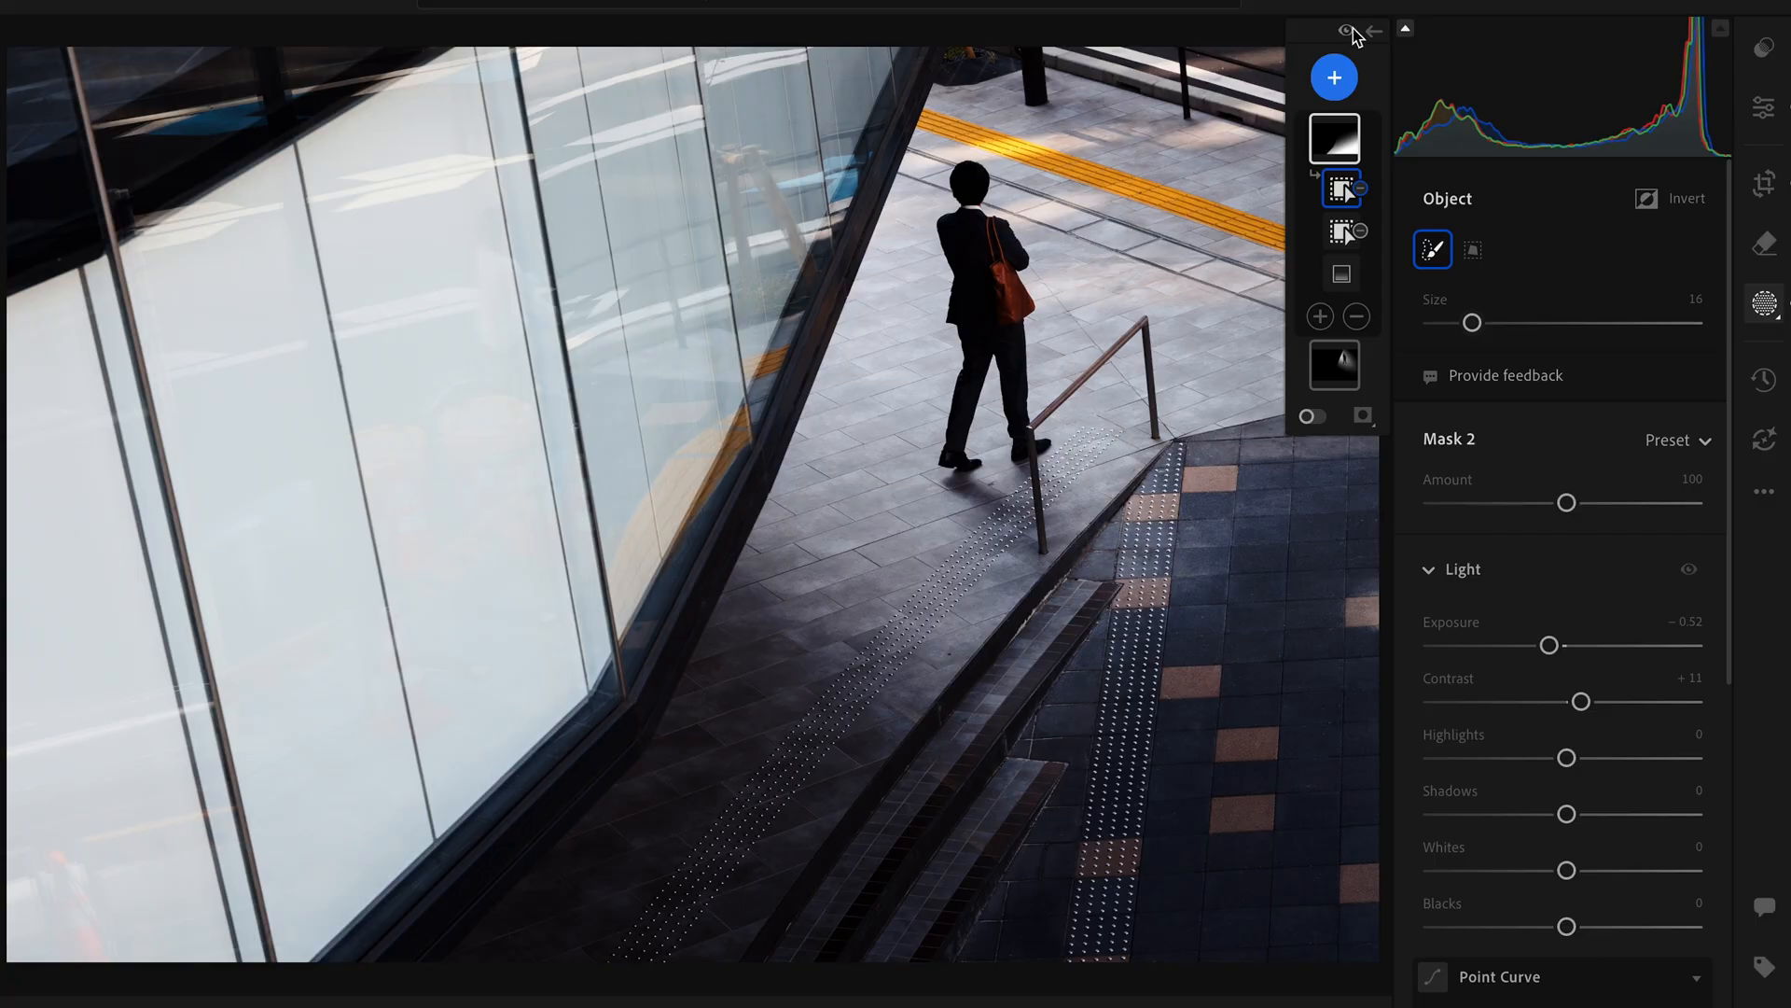
Toggle the visibility of both masks to check their combined effect on the street photo.
{"action": "left_click", "coordinate": [1347, 31]}
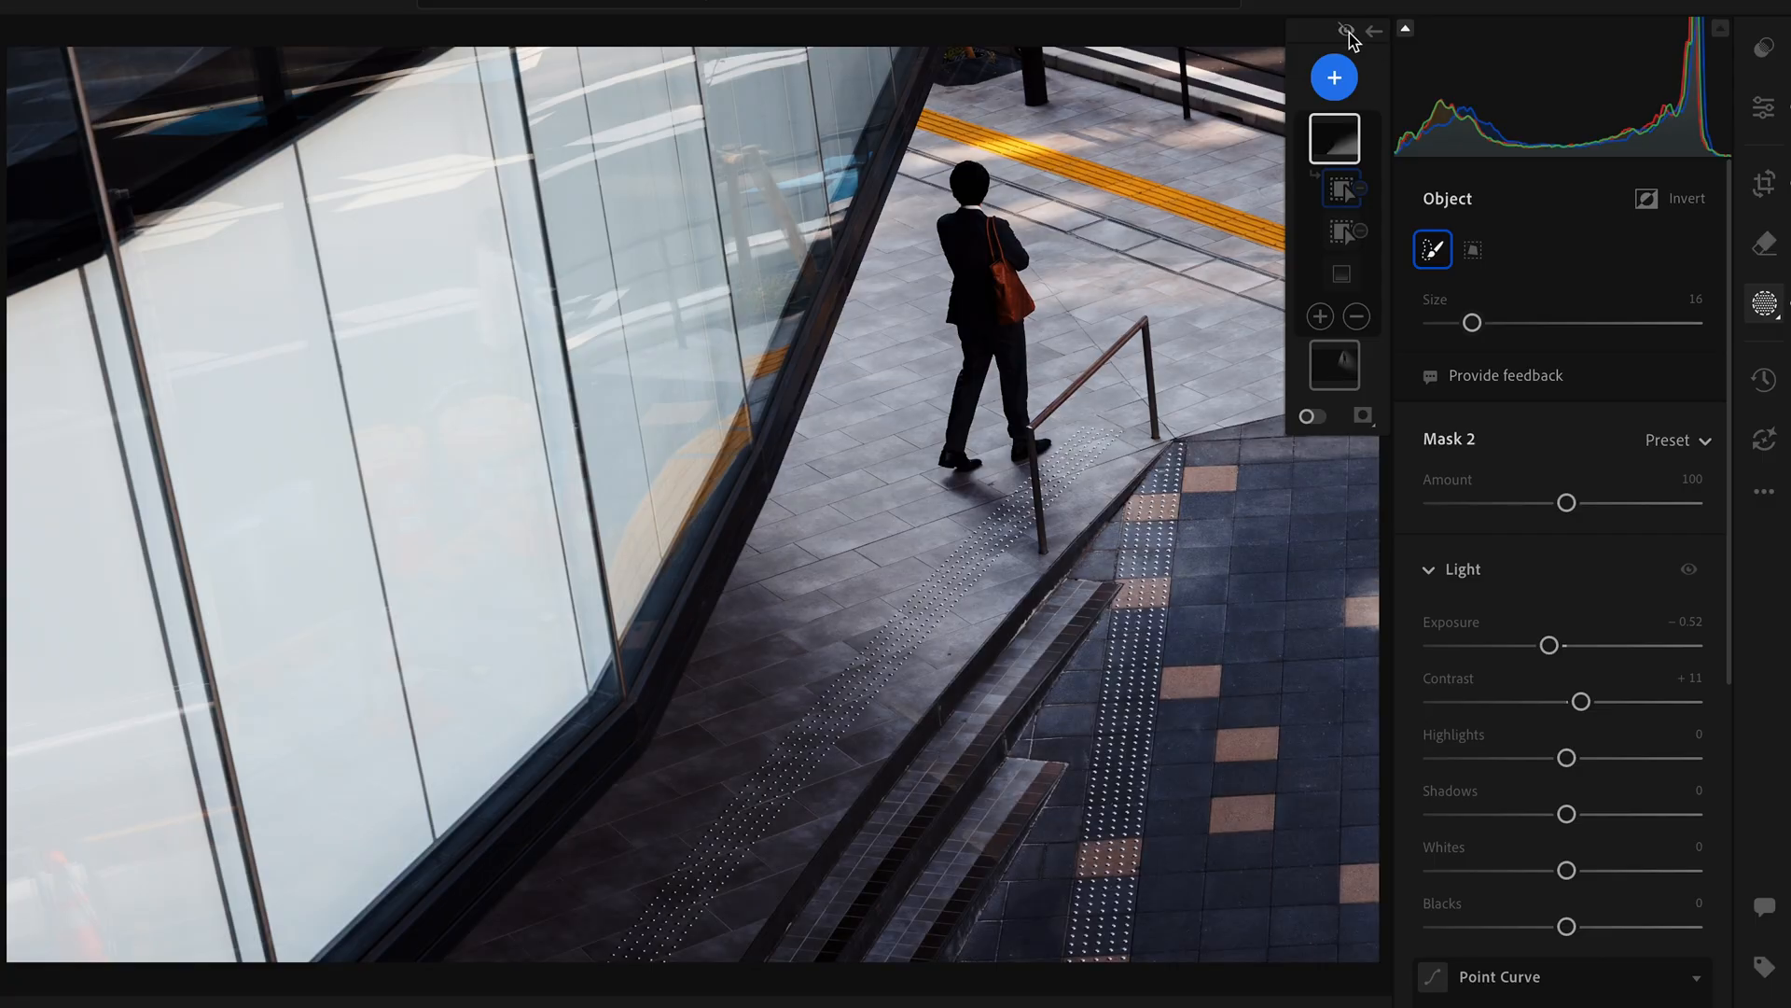
{"action": "left_click", "coordinate": [1348, 32]}
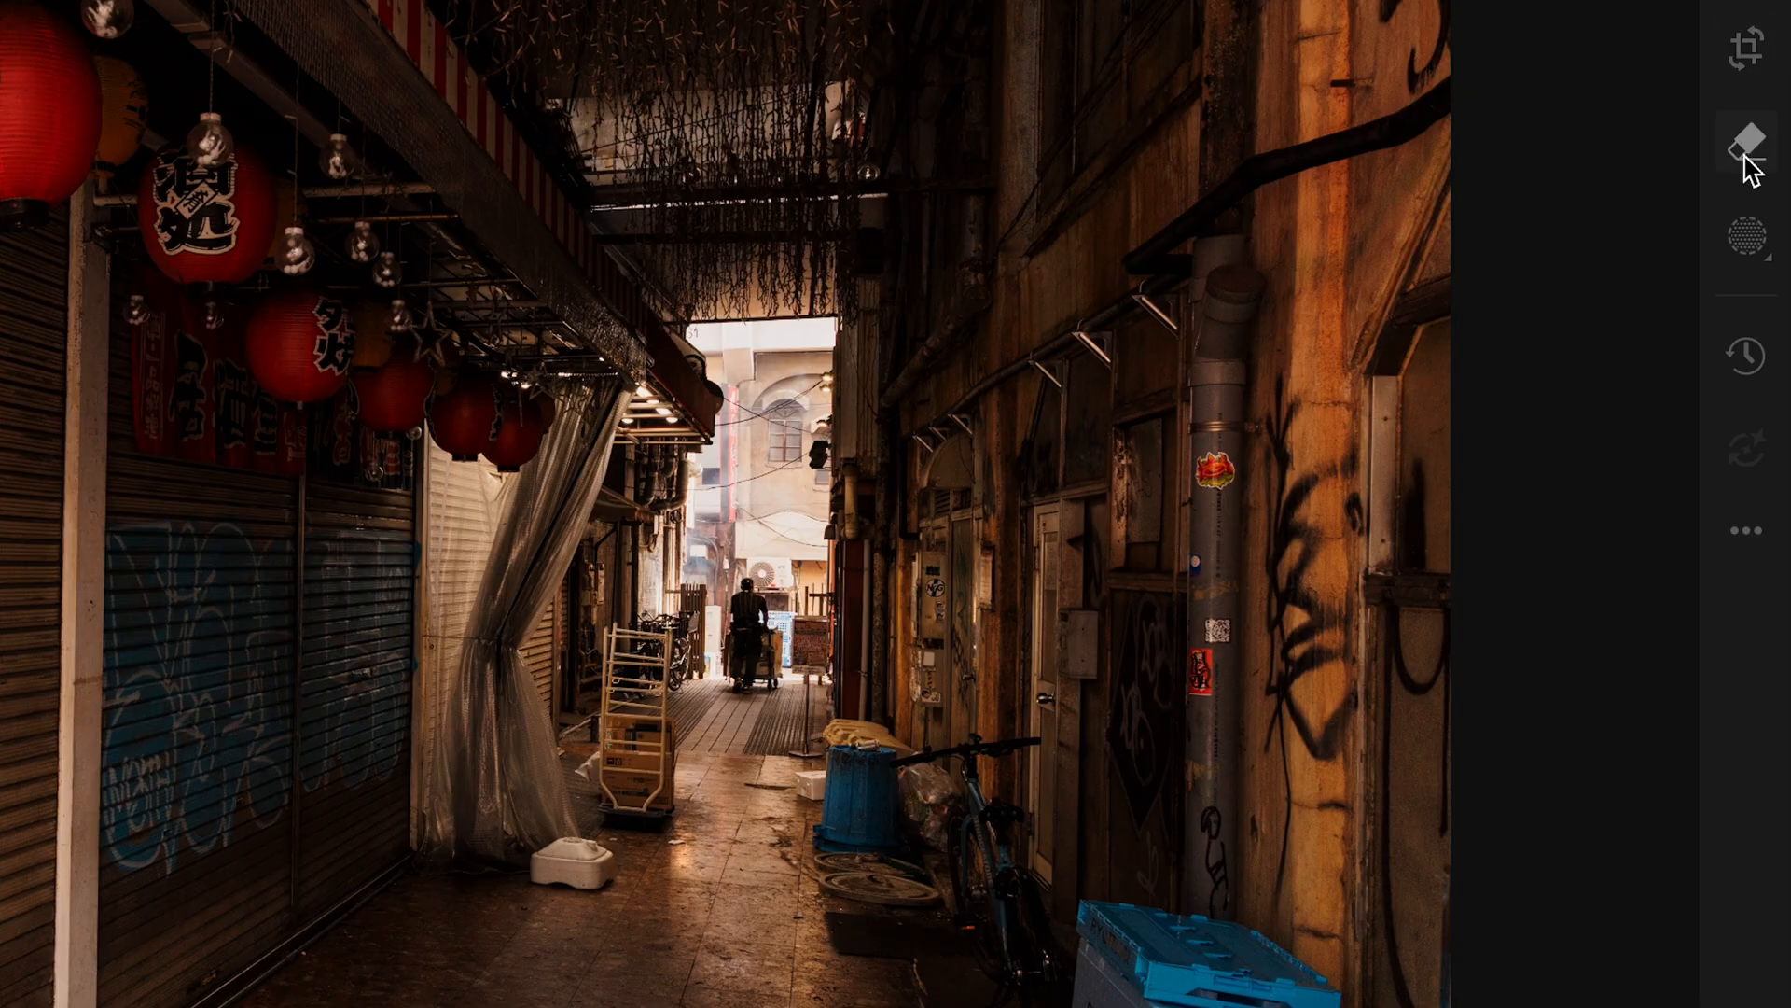
Add a large radial gradient mask centred on the bright end of the alley and set its Exposure to +1.00.
{"action": "left_click", "coordinate": [1748, 240]}
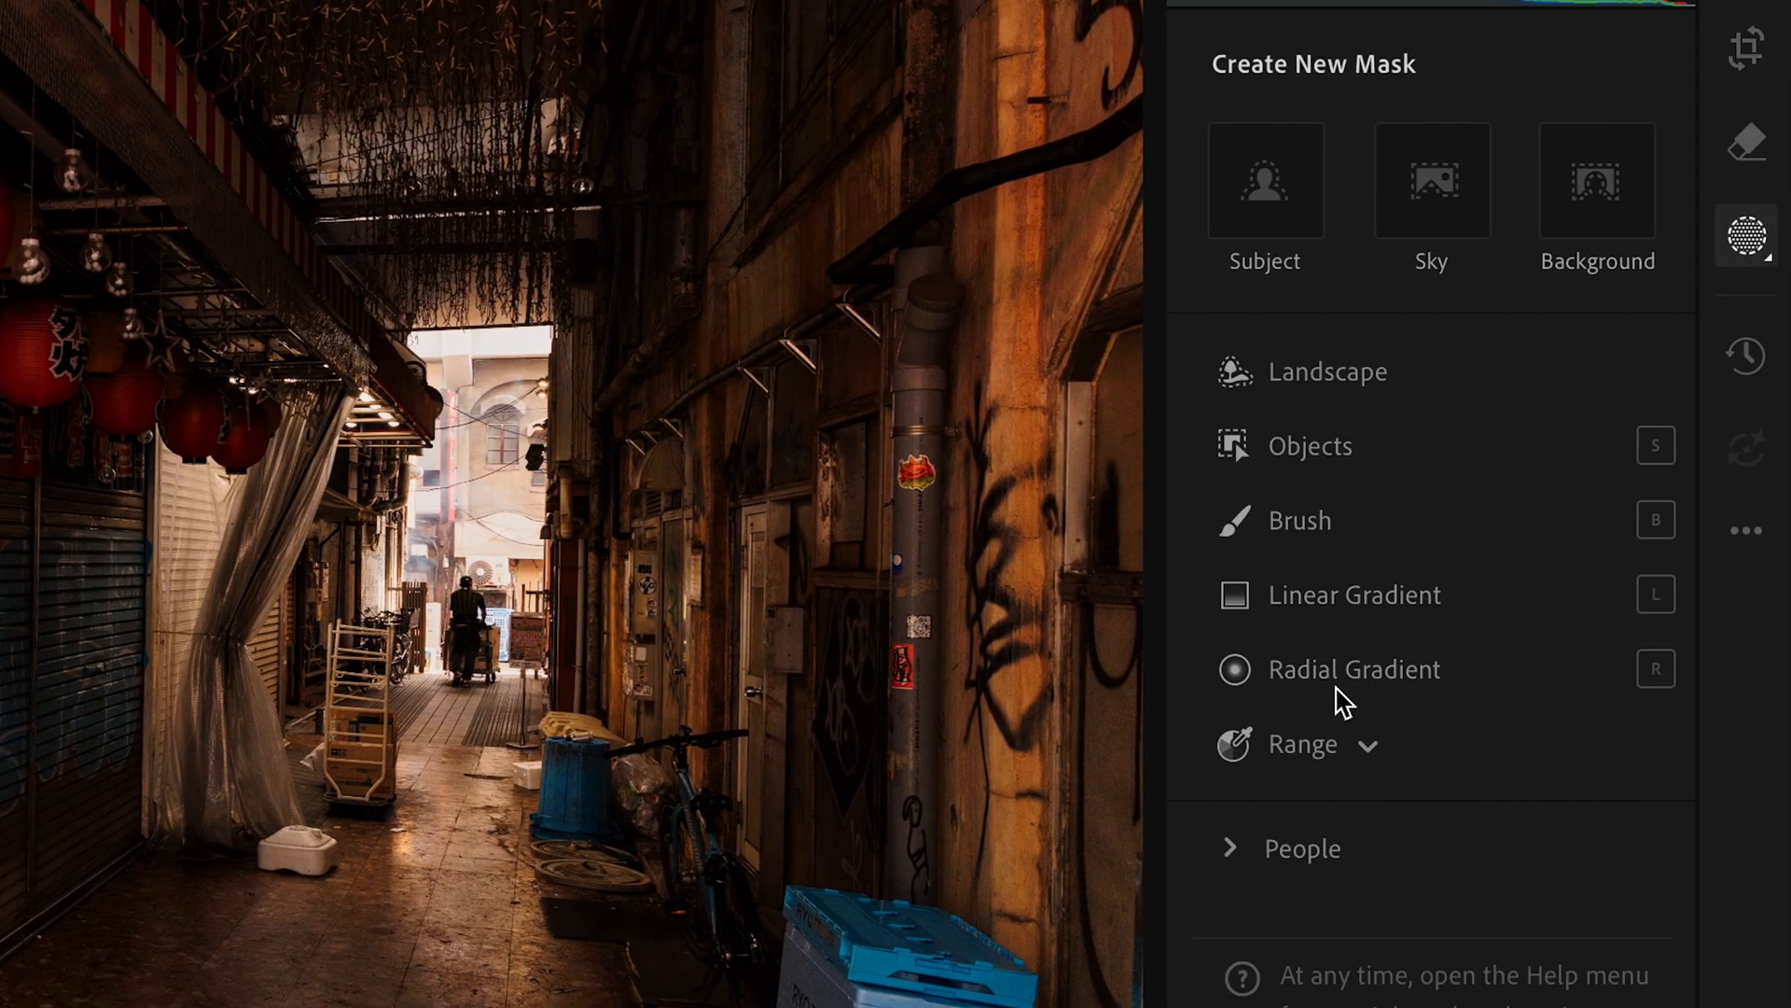
{"action": "left_click", "coordinate": [1331, 677]}
{"action": "left_click_drag", "start_coordinate": [461, 497], "coordinate": [807, 961]}
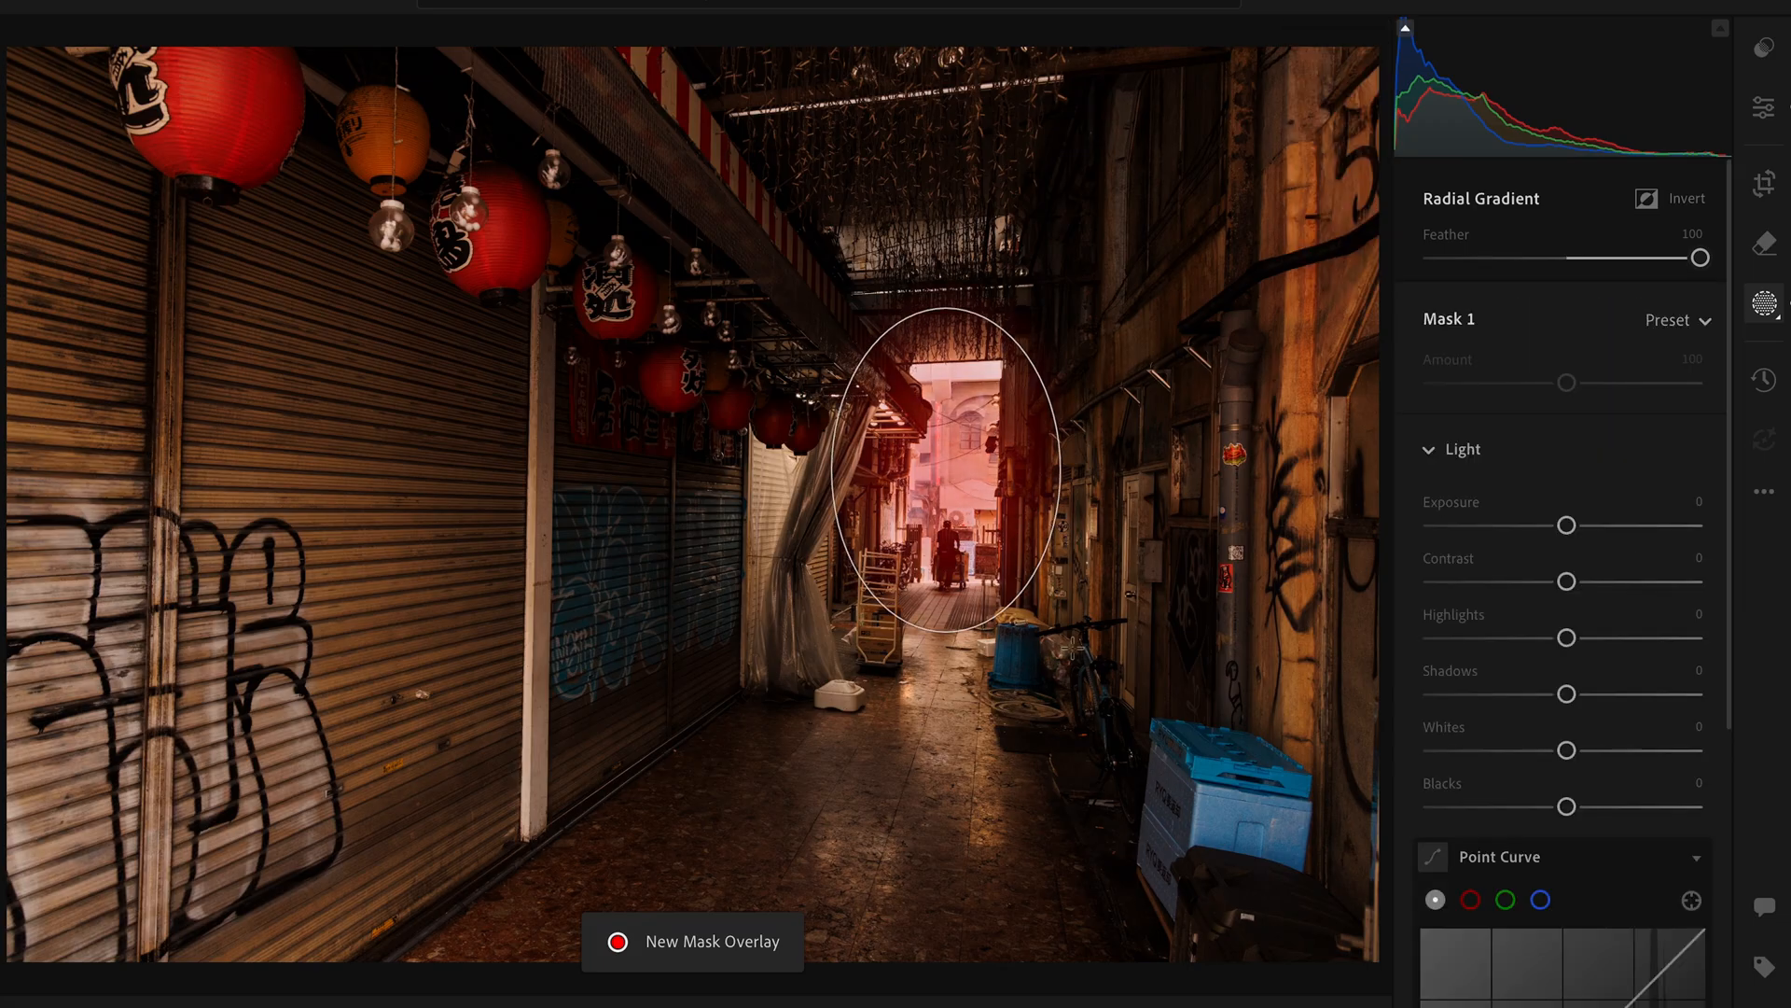
{"action": "left_click_drag", "start_coordinate": [1165, 765], "coordinate": [1316, 875]}
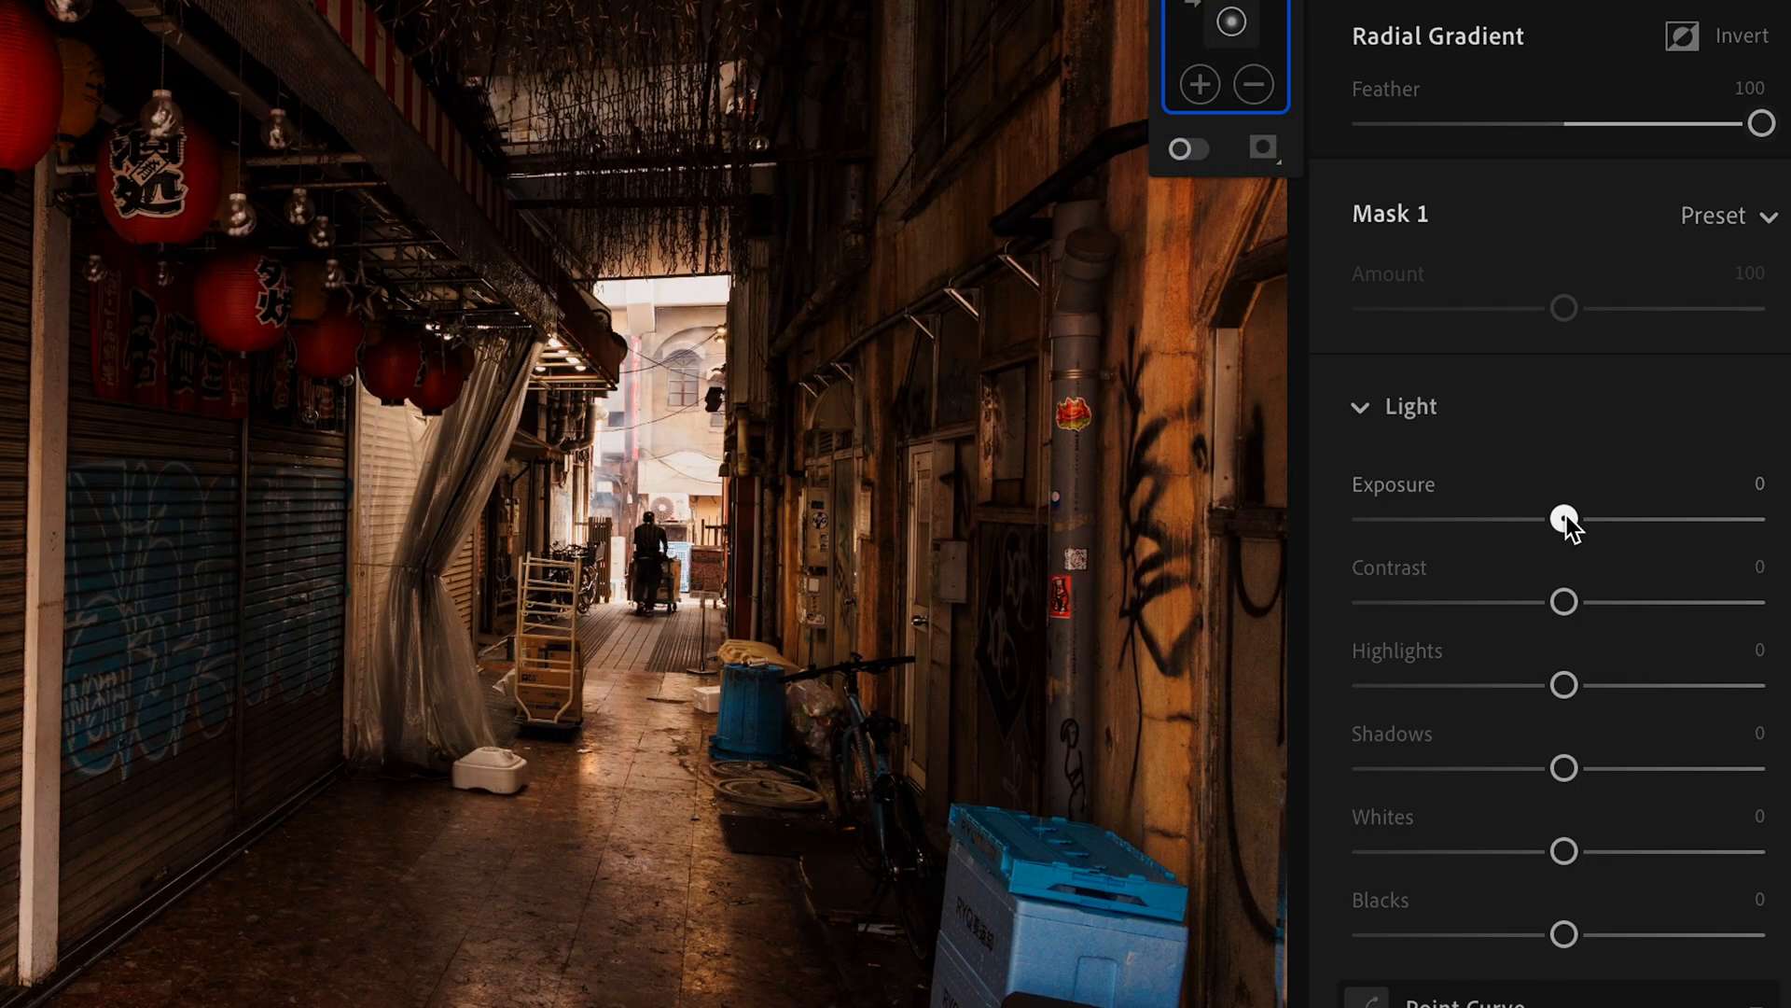
{"action": "left_click_drag", "start_coordinate": [1566, 515], "coordinate": [1616, 519]}
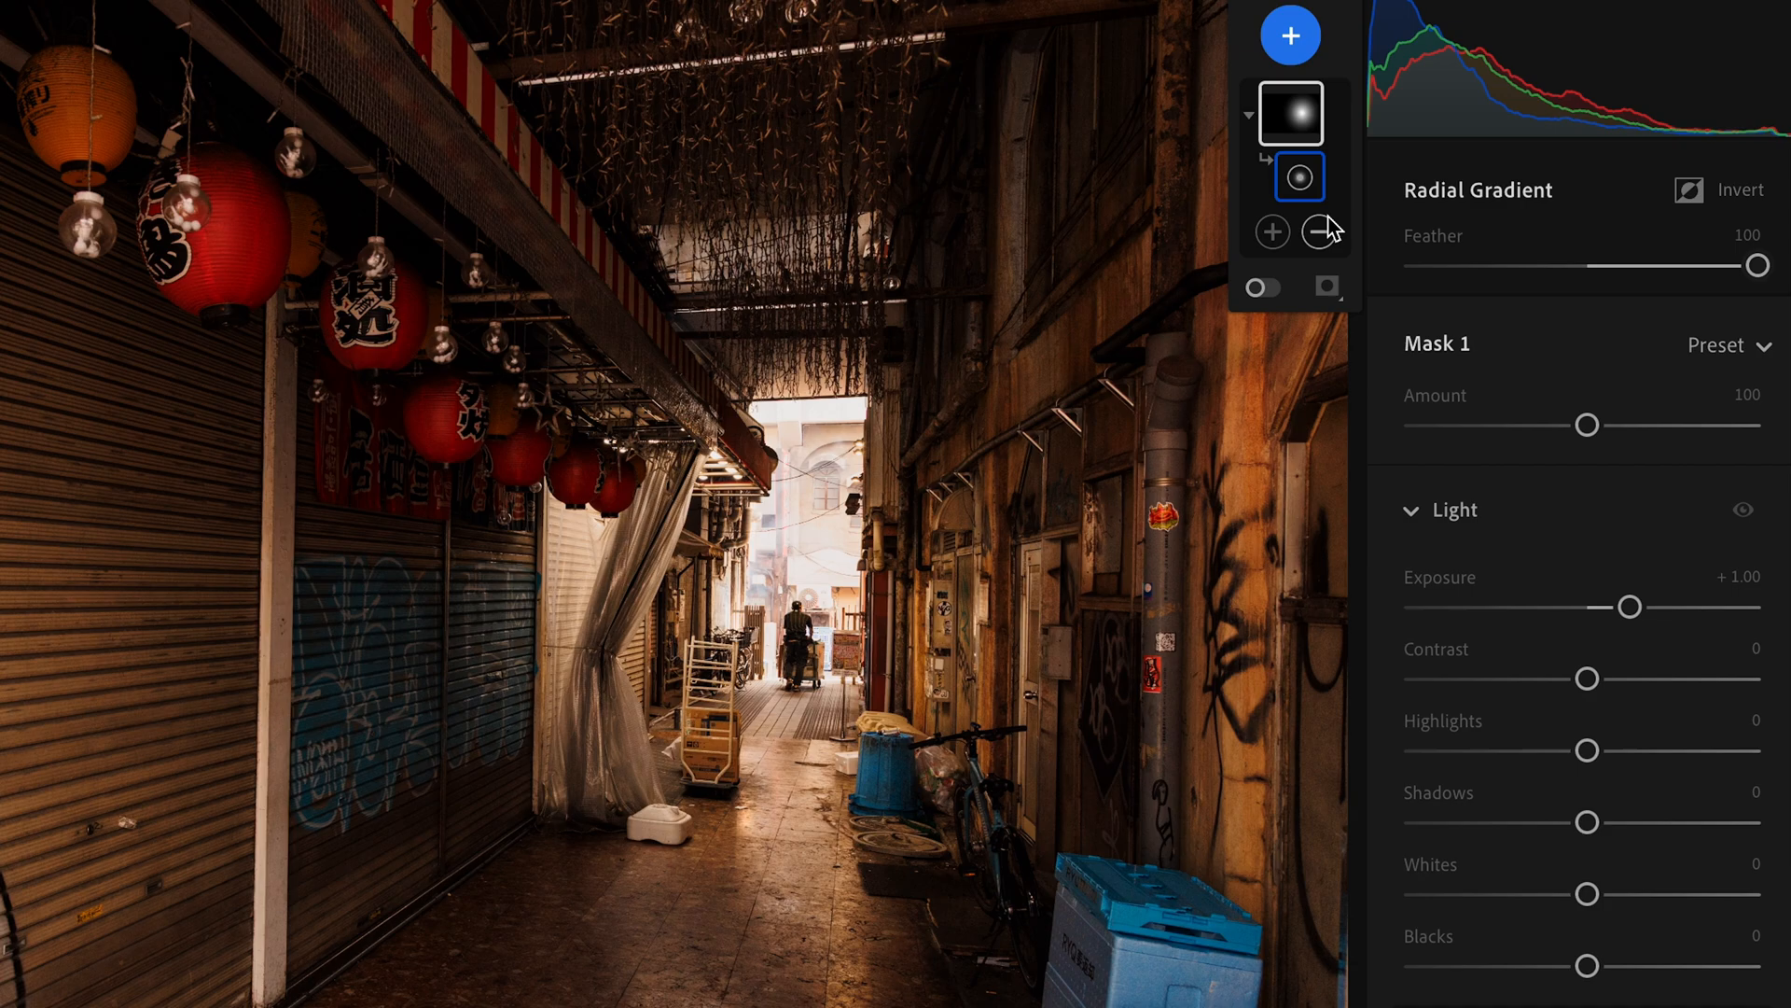
Subtract the blue bin, the bicycle and the trolley from the alley's radial gradient mask using object selection.
{"action": "left_click", "coordinate": [1253, 84]}
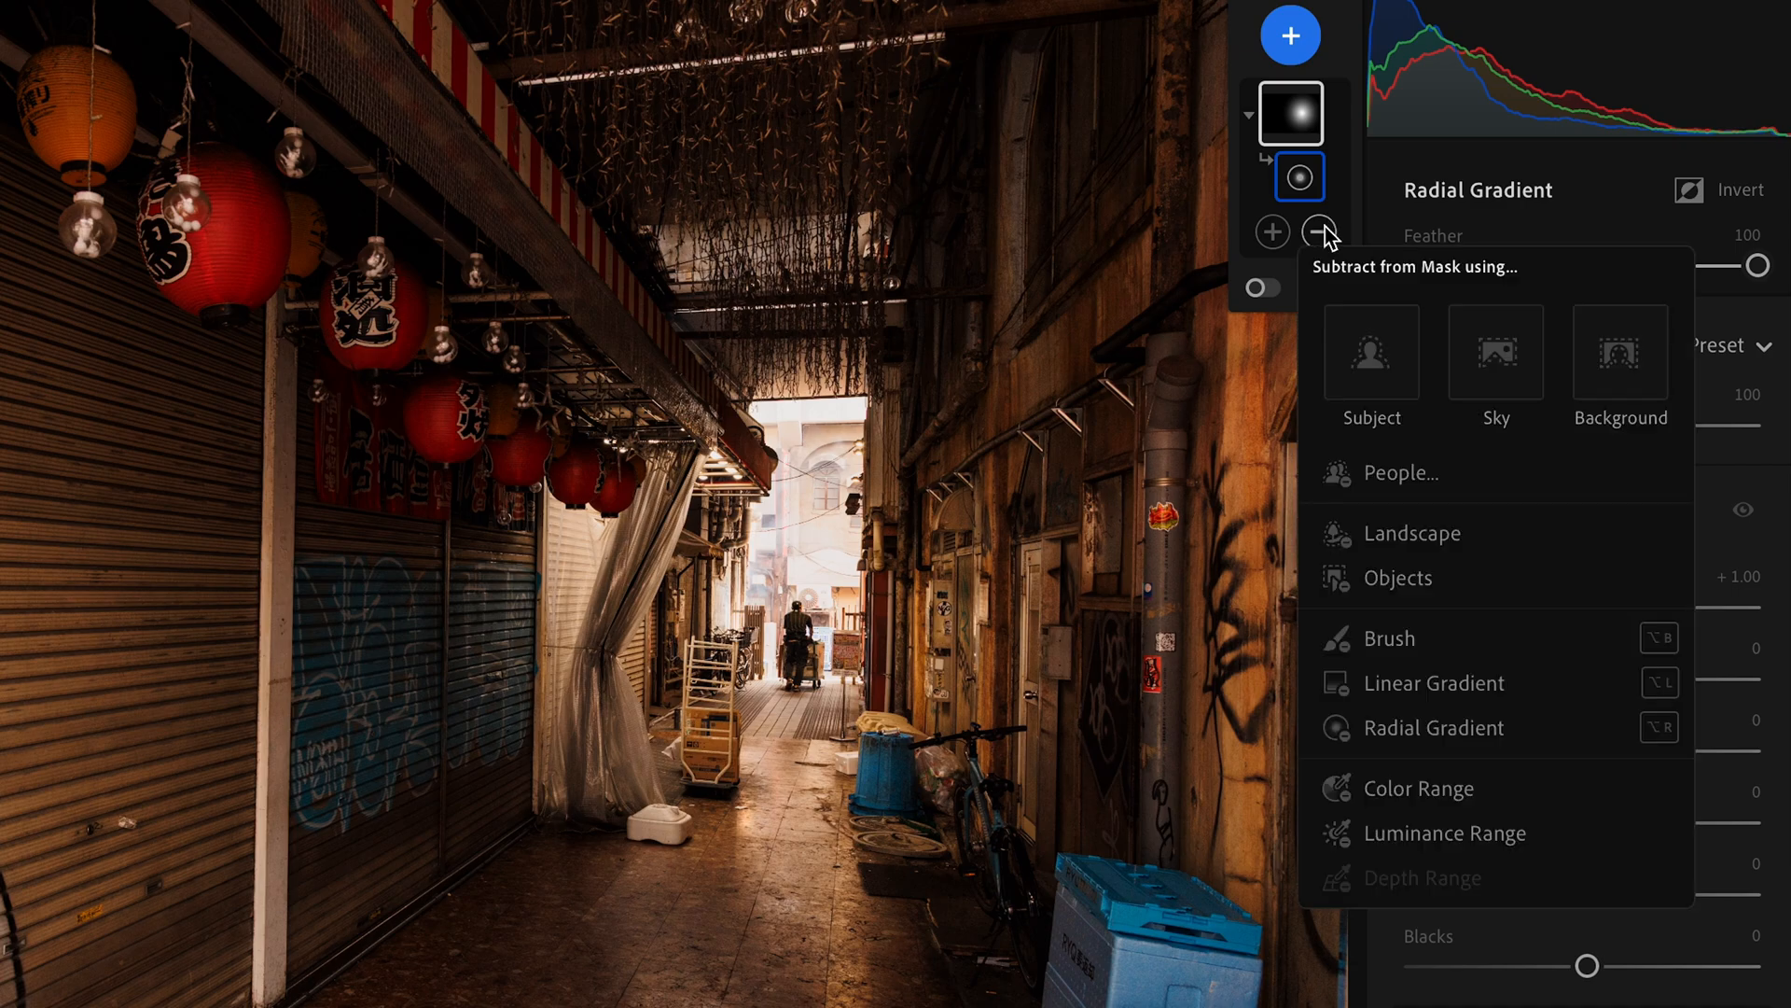
{"action": "left_click", "coordinate": [1374, 575]}
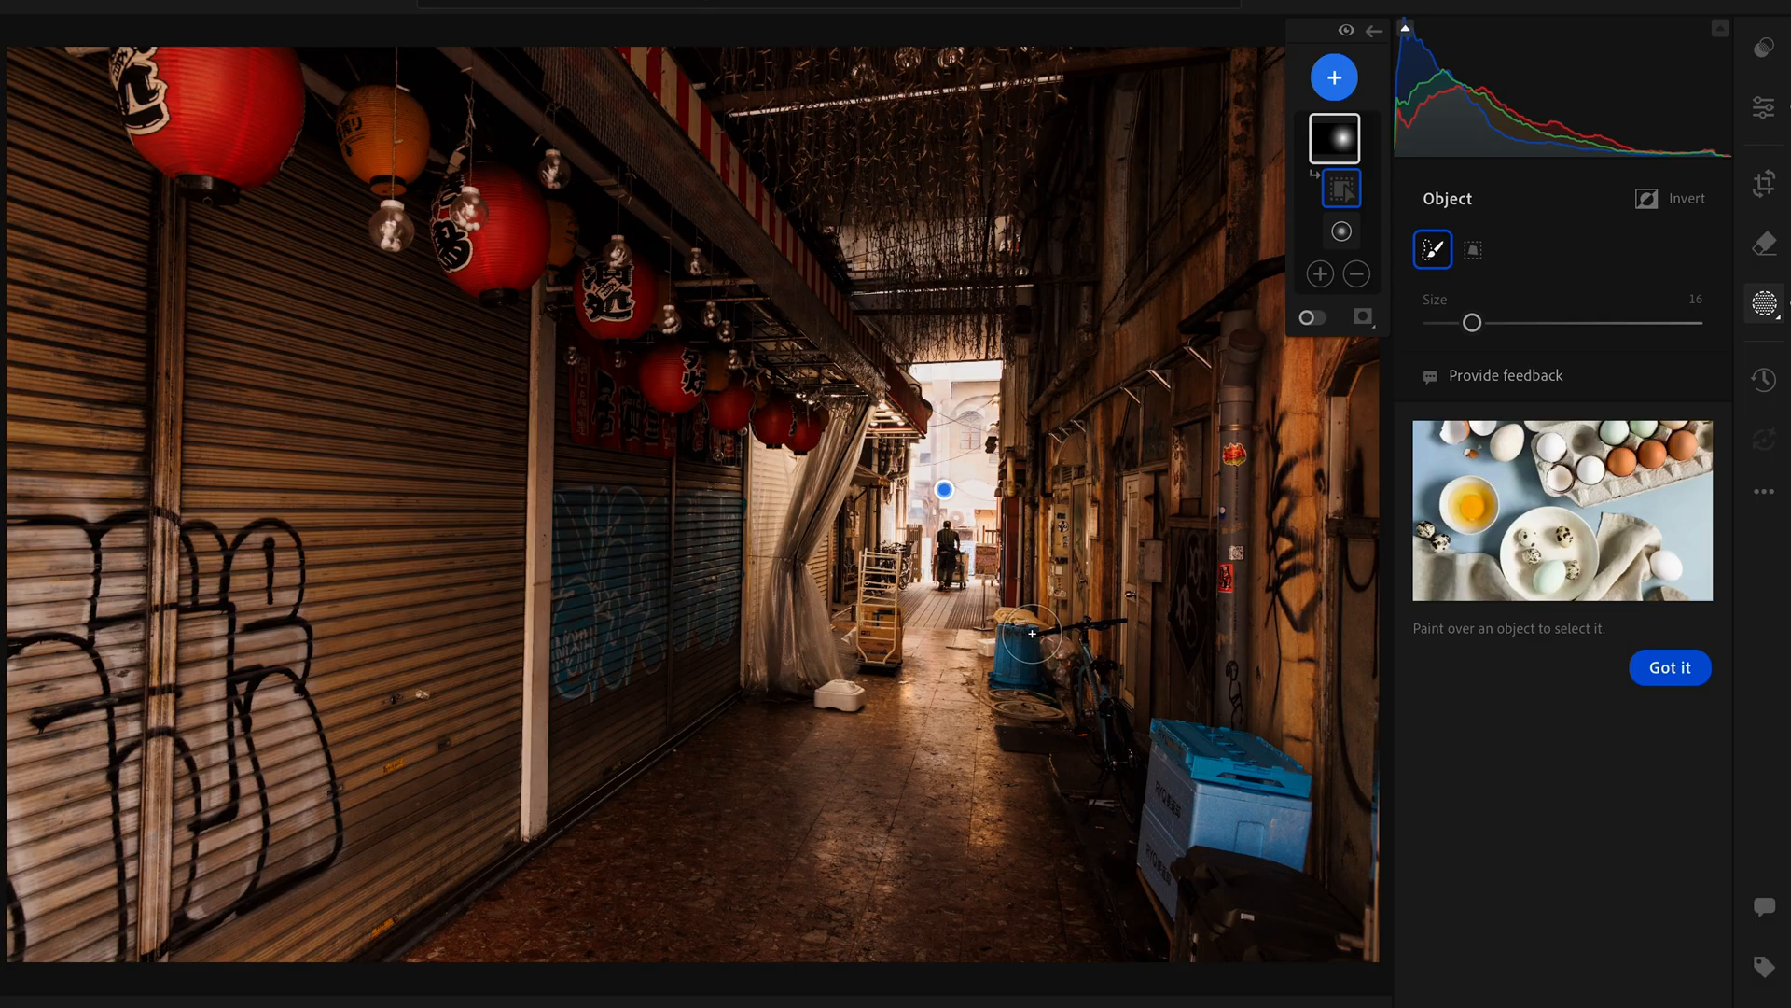
{"action": "left_click_drag", "start_coordinate": [1016, 625], "coordinate": [1014, 671]}
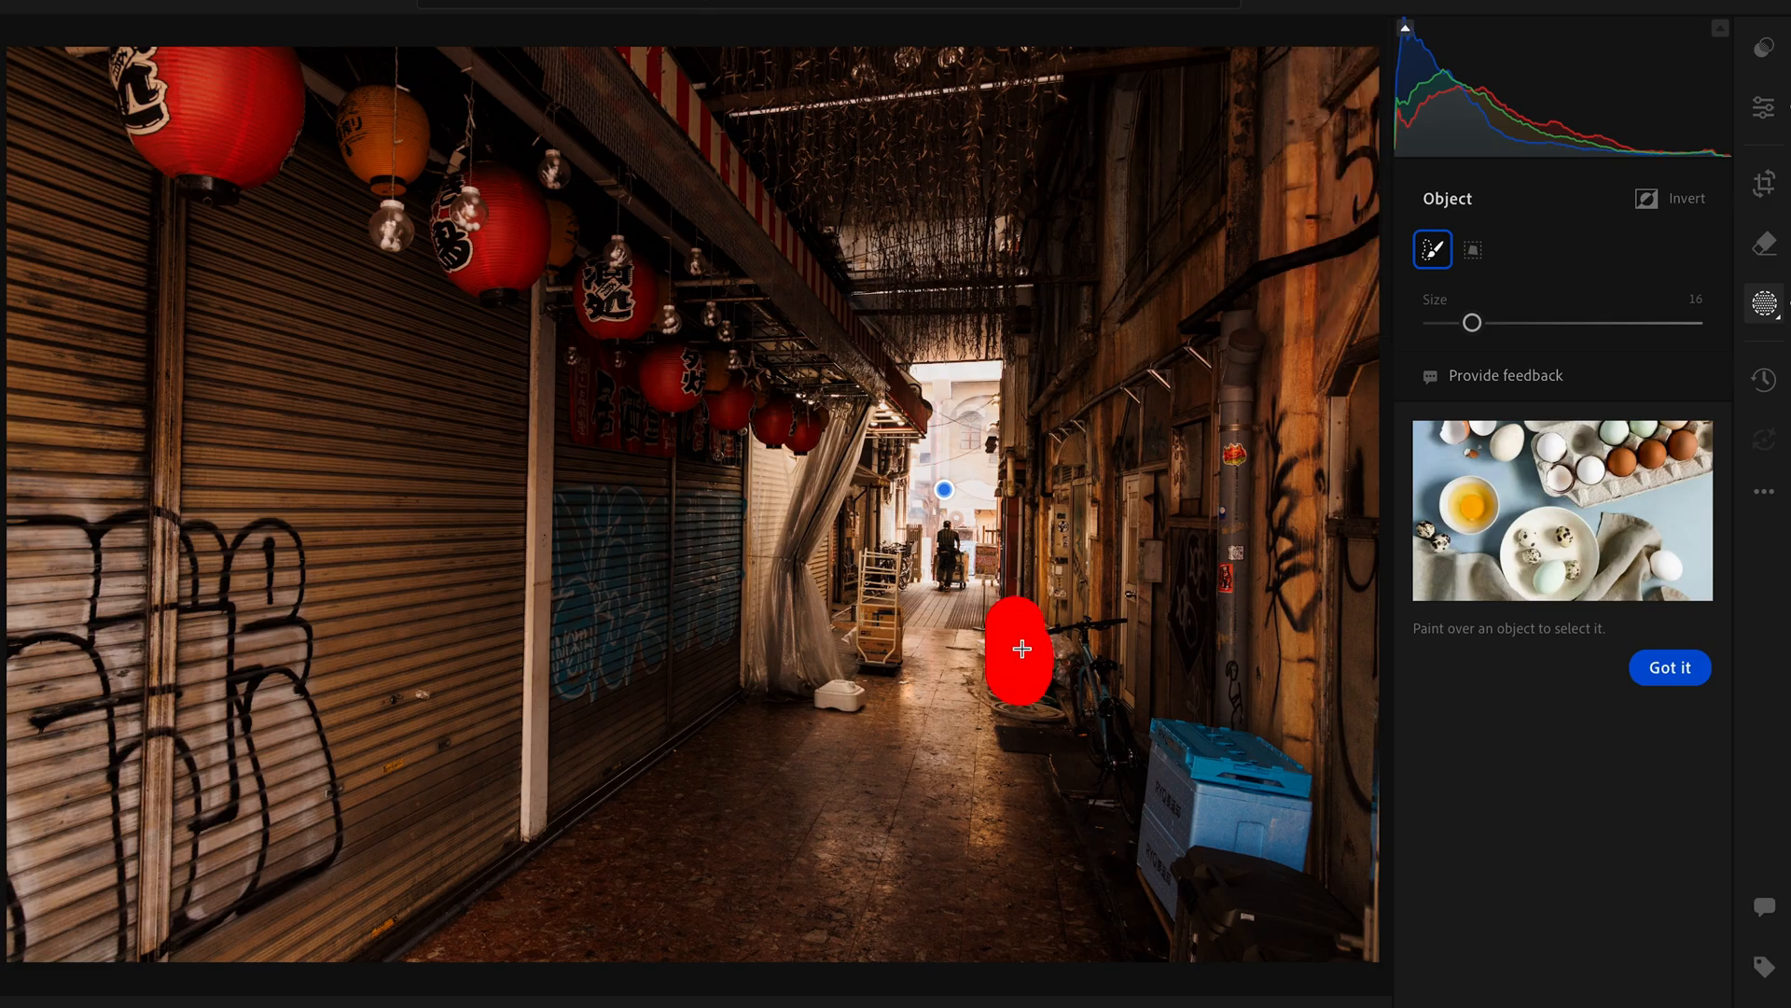
{"action": "left_click_drag", "start_coordinate": [1082, 737], "coordinate": [1096, 626]}
{"action": "left_click_drag", "start_coordinate": [855, 673], "coordinate": [871, 652]}
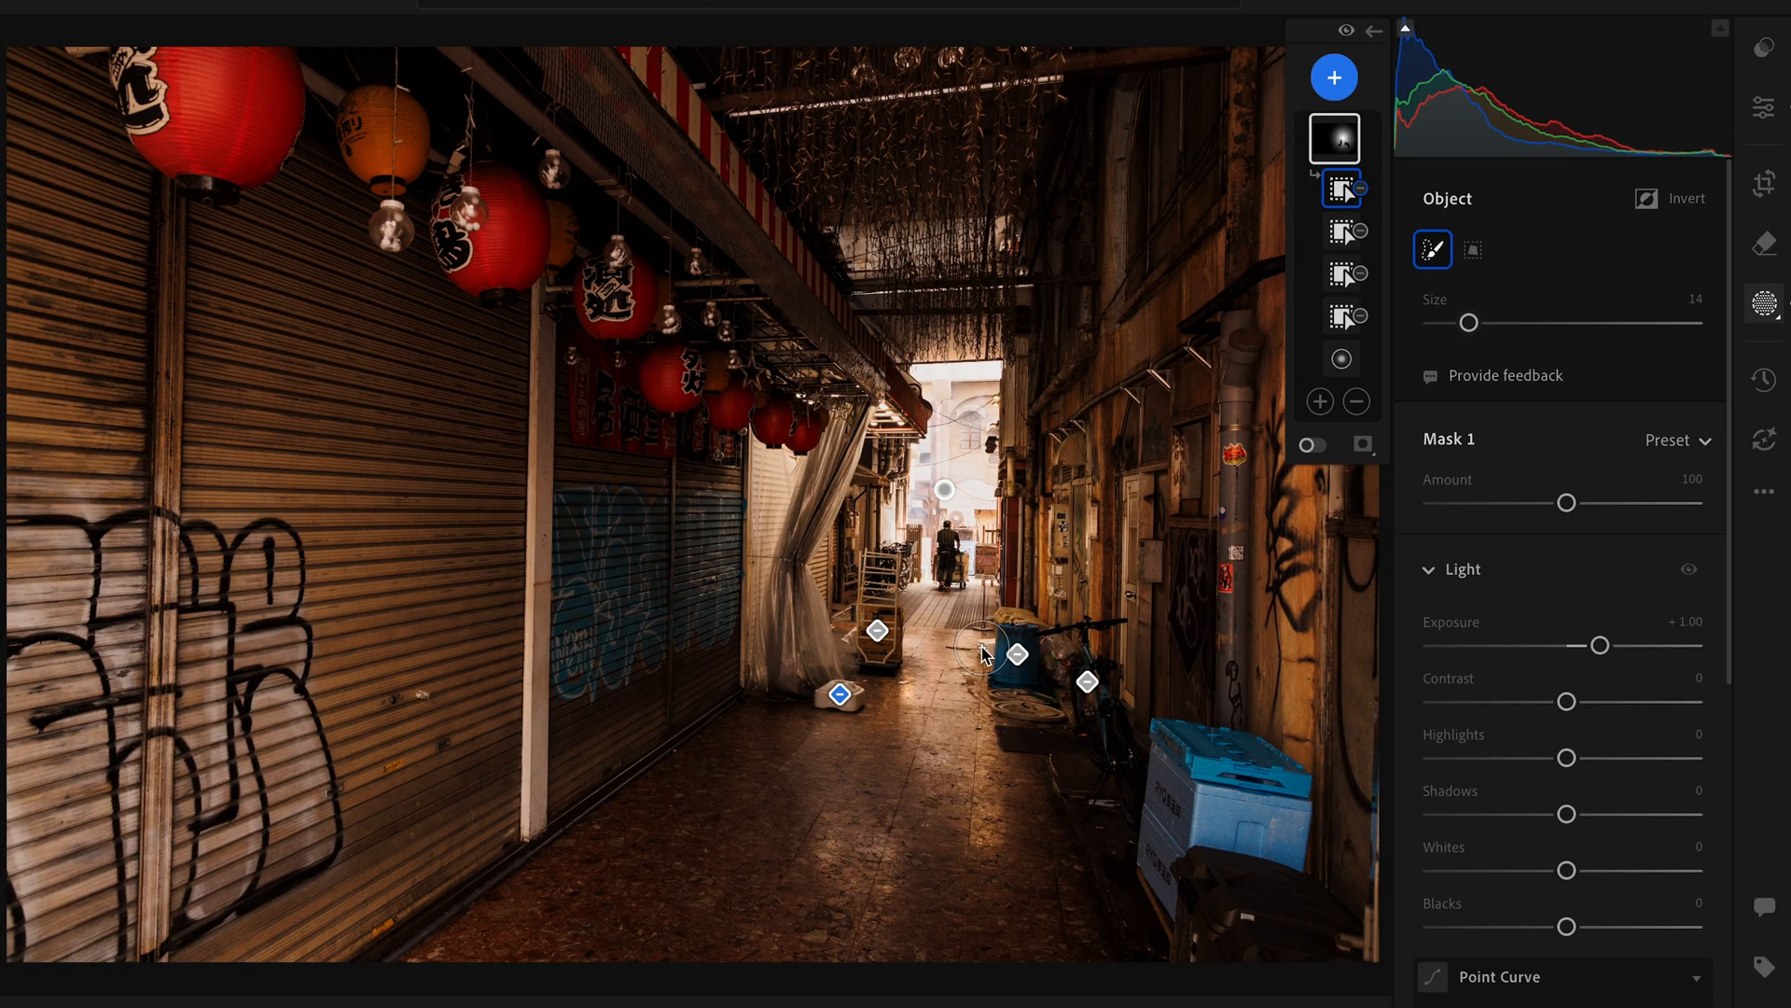
Subtract the small box and the bag beside the blue bin, plus the hanging curtain, from the alley's radial gradient mask using object selection.
{"action": "left_click", "coordinate": [982, 648]}
{"action": "left_click_drag", "start_coordinate": [1001, 618], "coordinate": [1029, 617]}
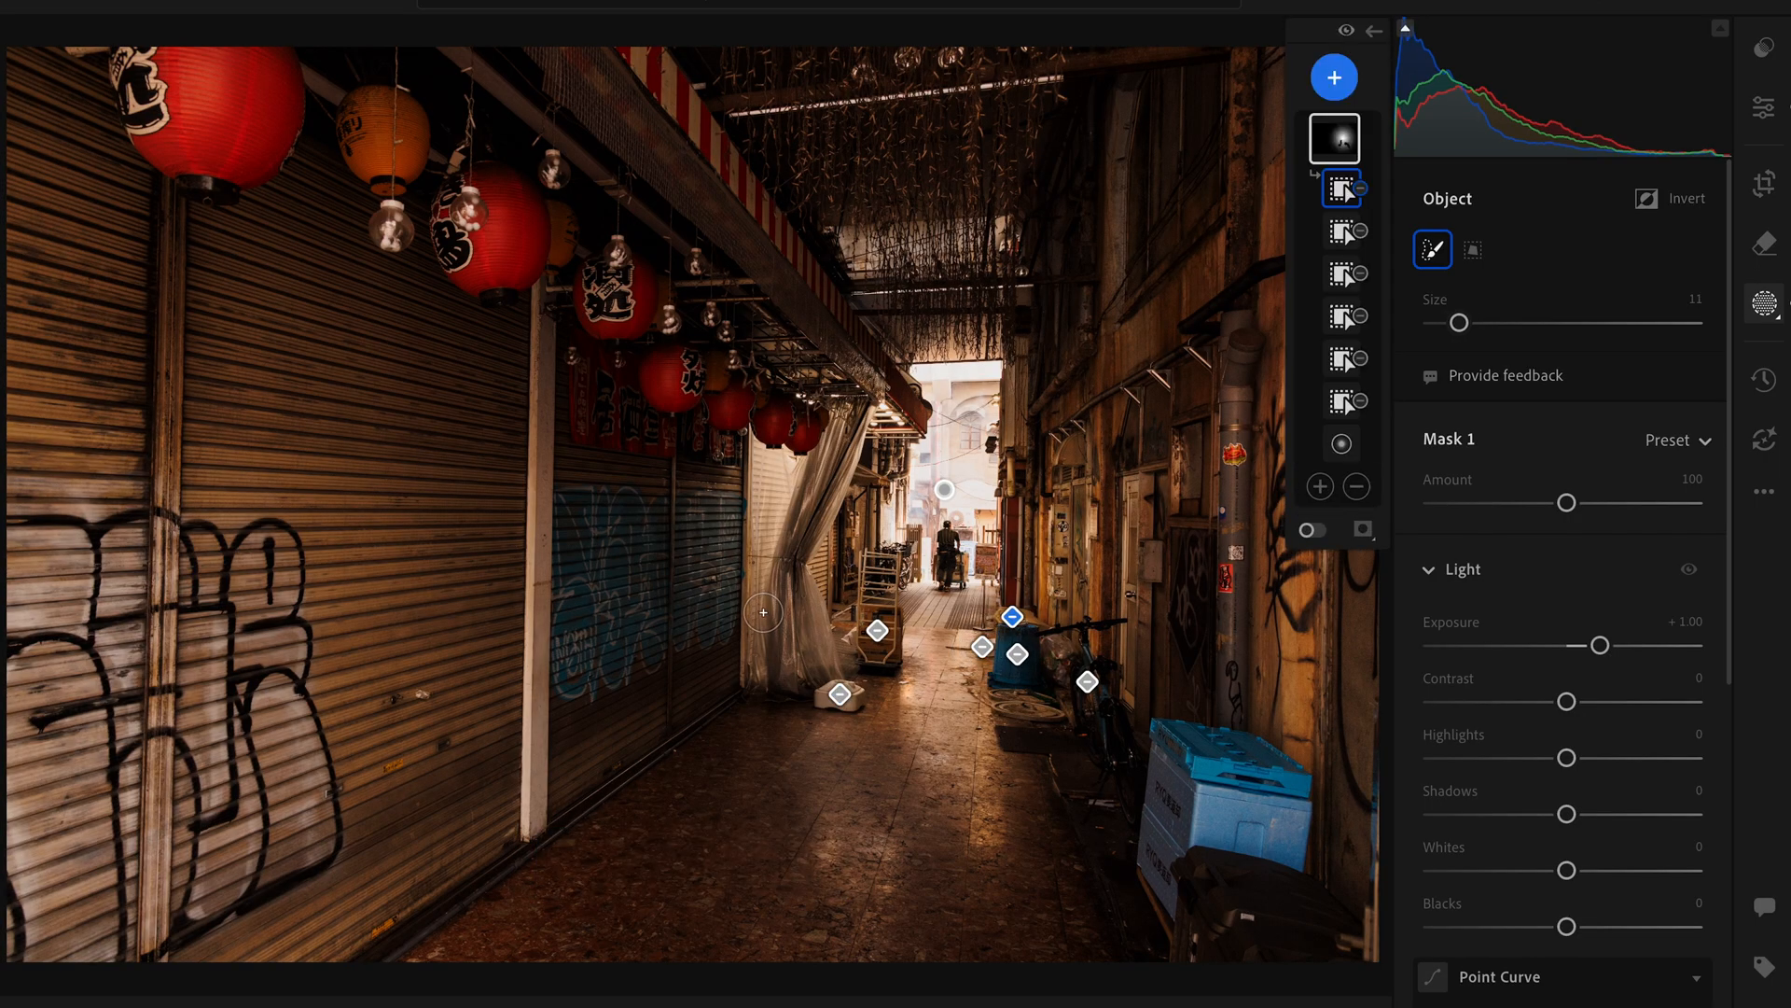
{"action": "scroll", "coordinate": [763, 612], "scroll_direction": "up", "scroll_amount": 2}
{"action": "mouse_move", "coordinate": [844, 410]}
{"action": "left_mouse_down"}
{"action": "mouse_move", "coordinate": [787, 589]}
{"action": "mouse_move", "coordinate": [799, 695]}
{"action": "left_mouse_up"}
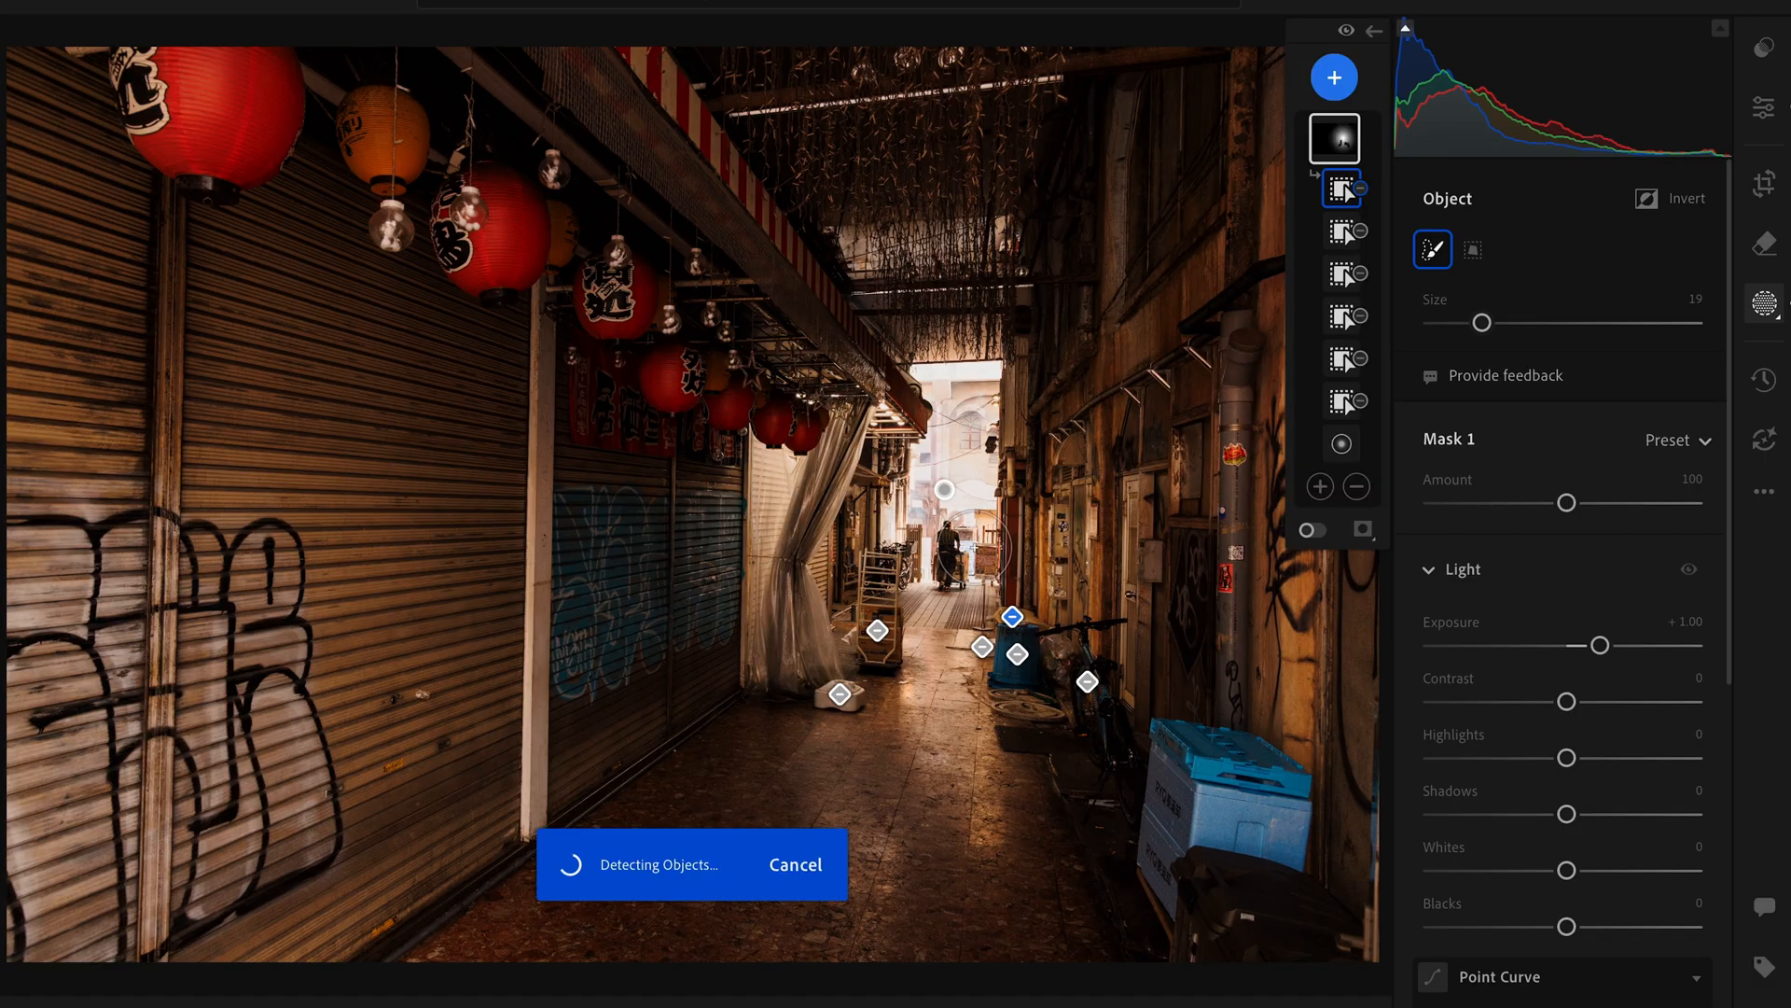
Subtract the man at the alley's far end from the radial gradient mask using object selection and set the mask's Highlights to -16.
{"action": "scroll", "coordinate": [975, 542], "scroll_direction": "down", "scroll_amount": 5}
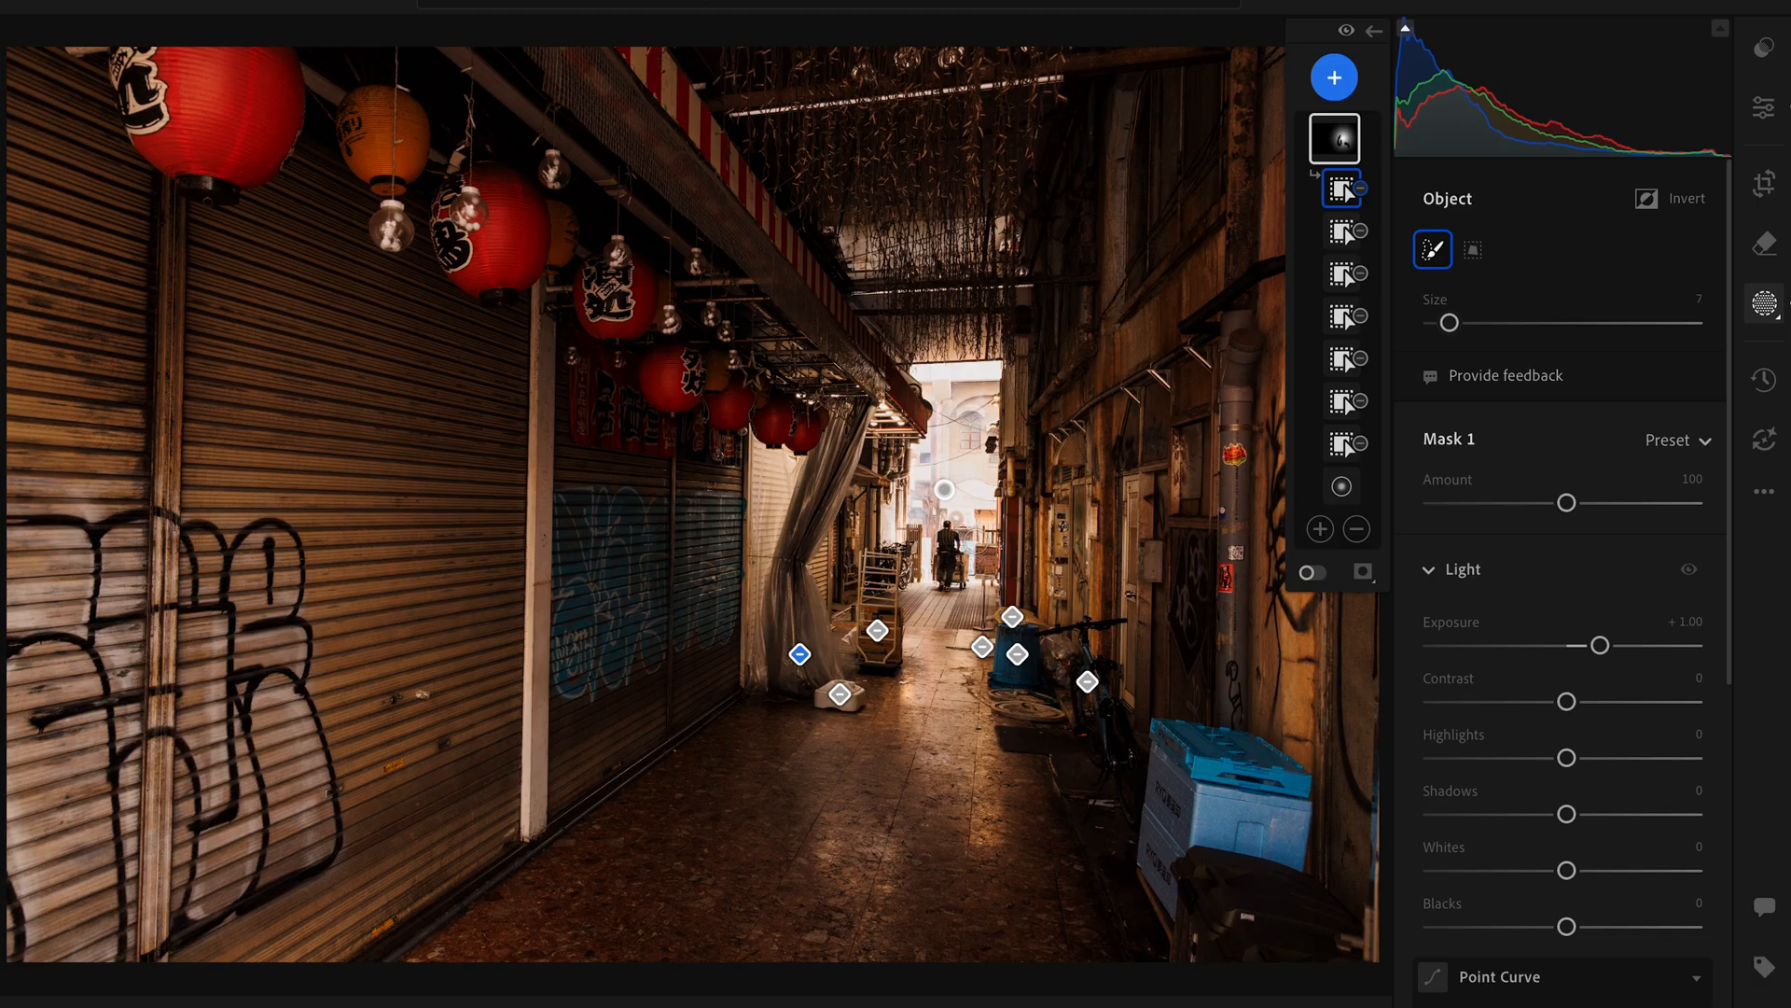
{"action": "left_click_drag", "start_coordinate": [947, 524], "coordinate": [947, 525]}
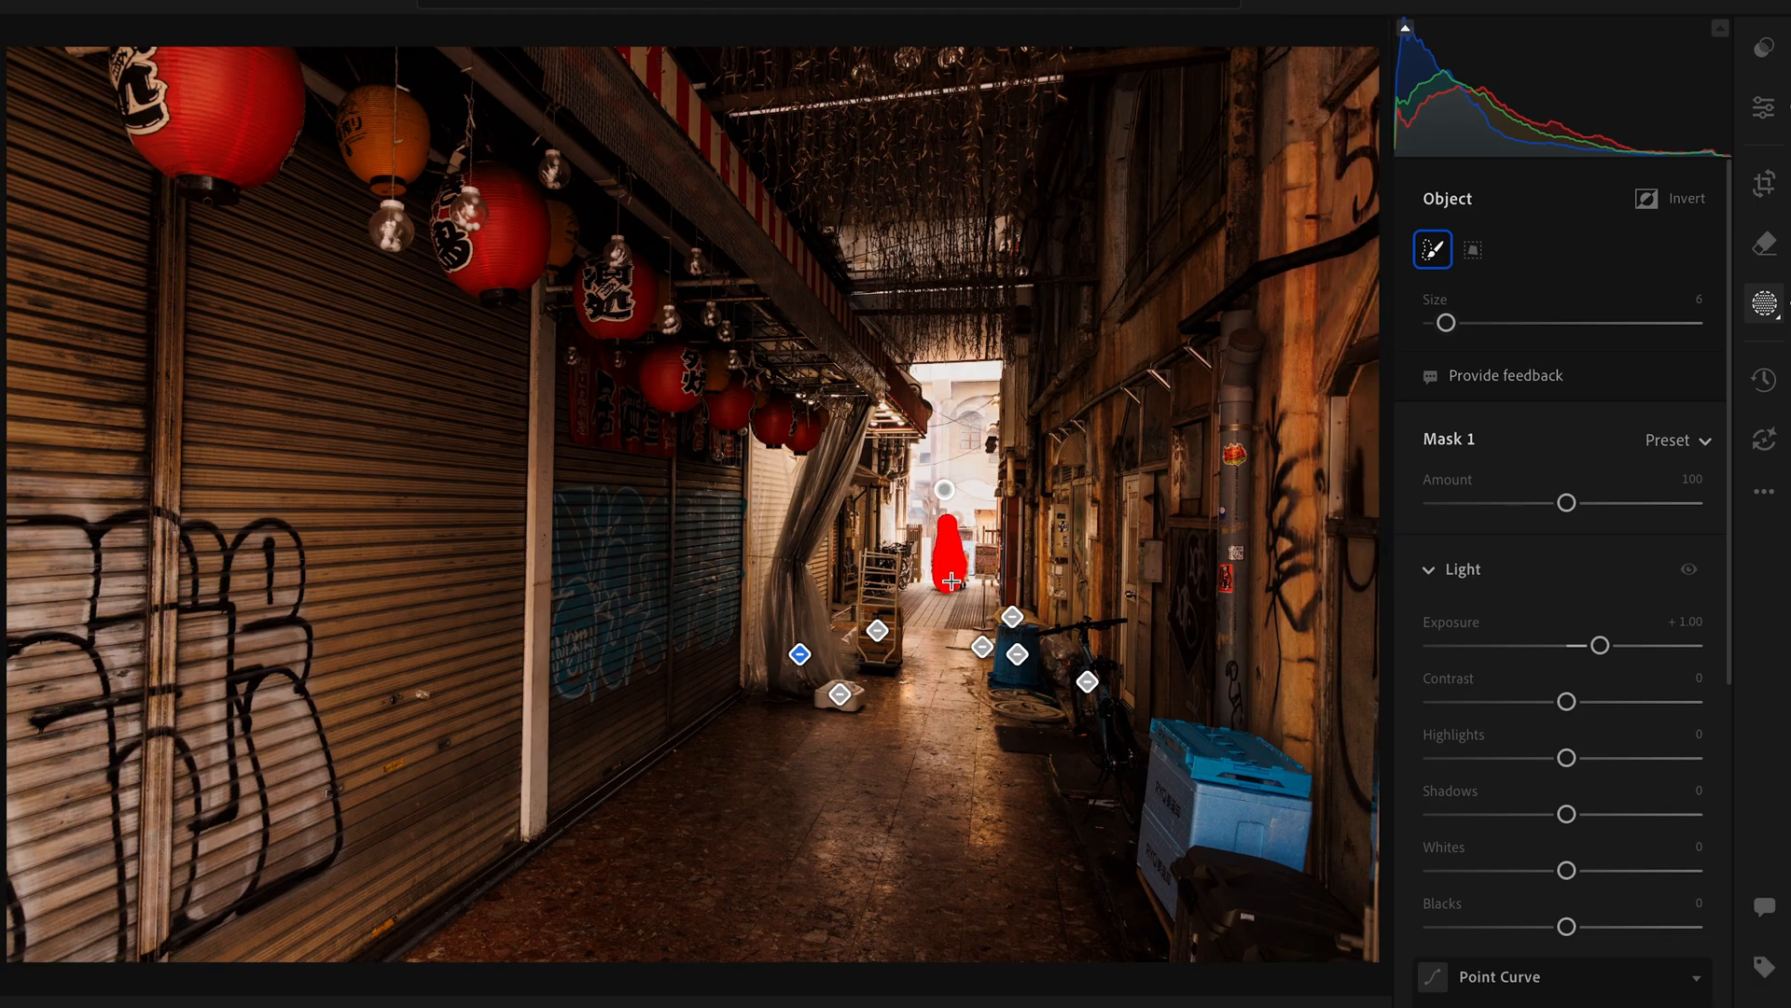
{"action": "left_click_drag", "start_coordinate": [950, 581], "coordinate": [952, 585]}
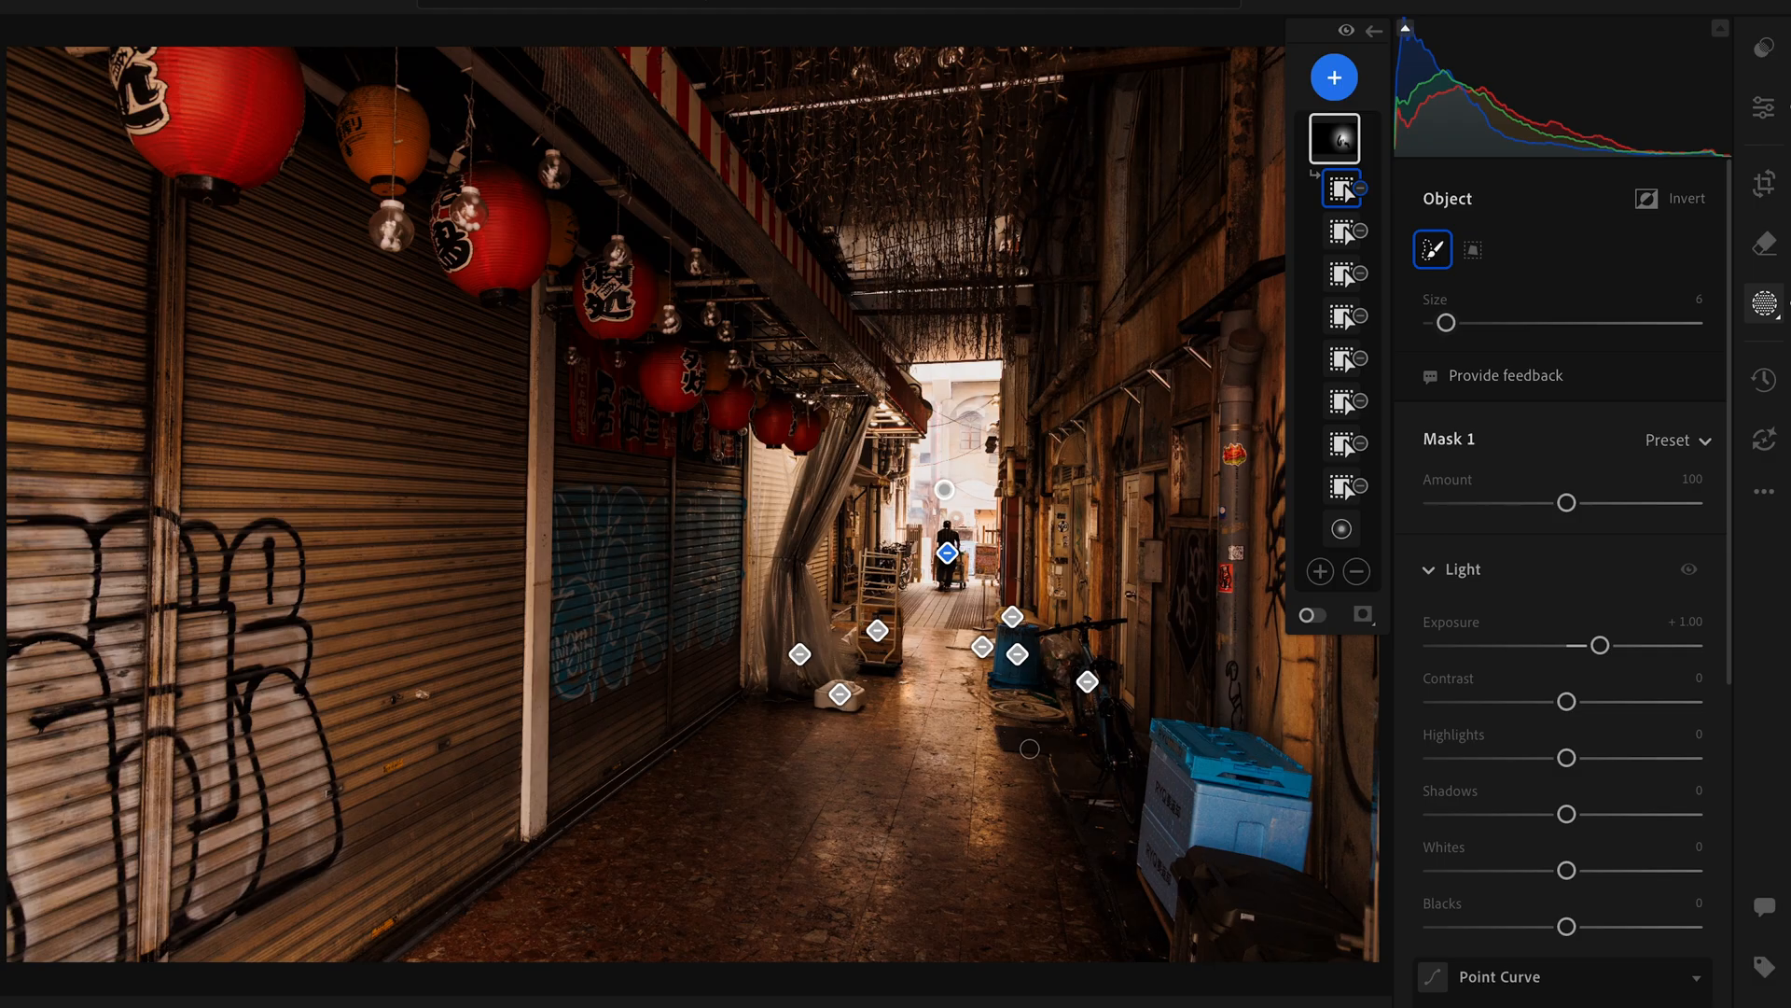
{"action": "key", "text": "o"}
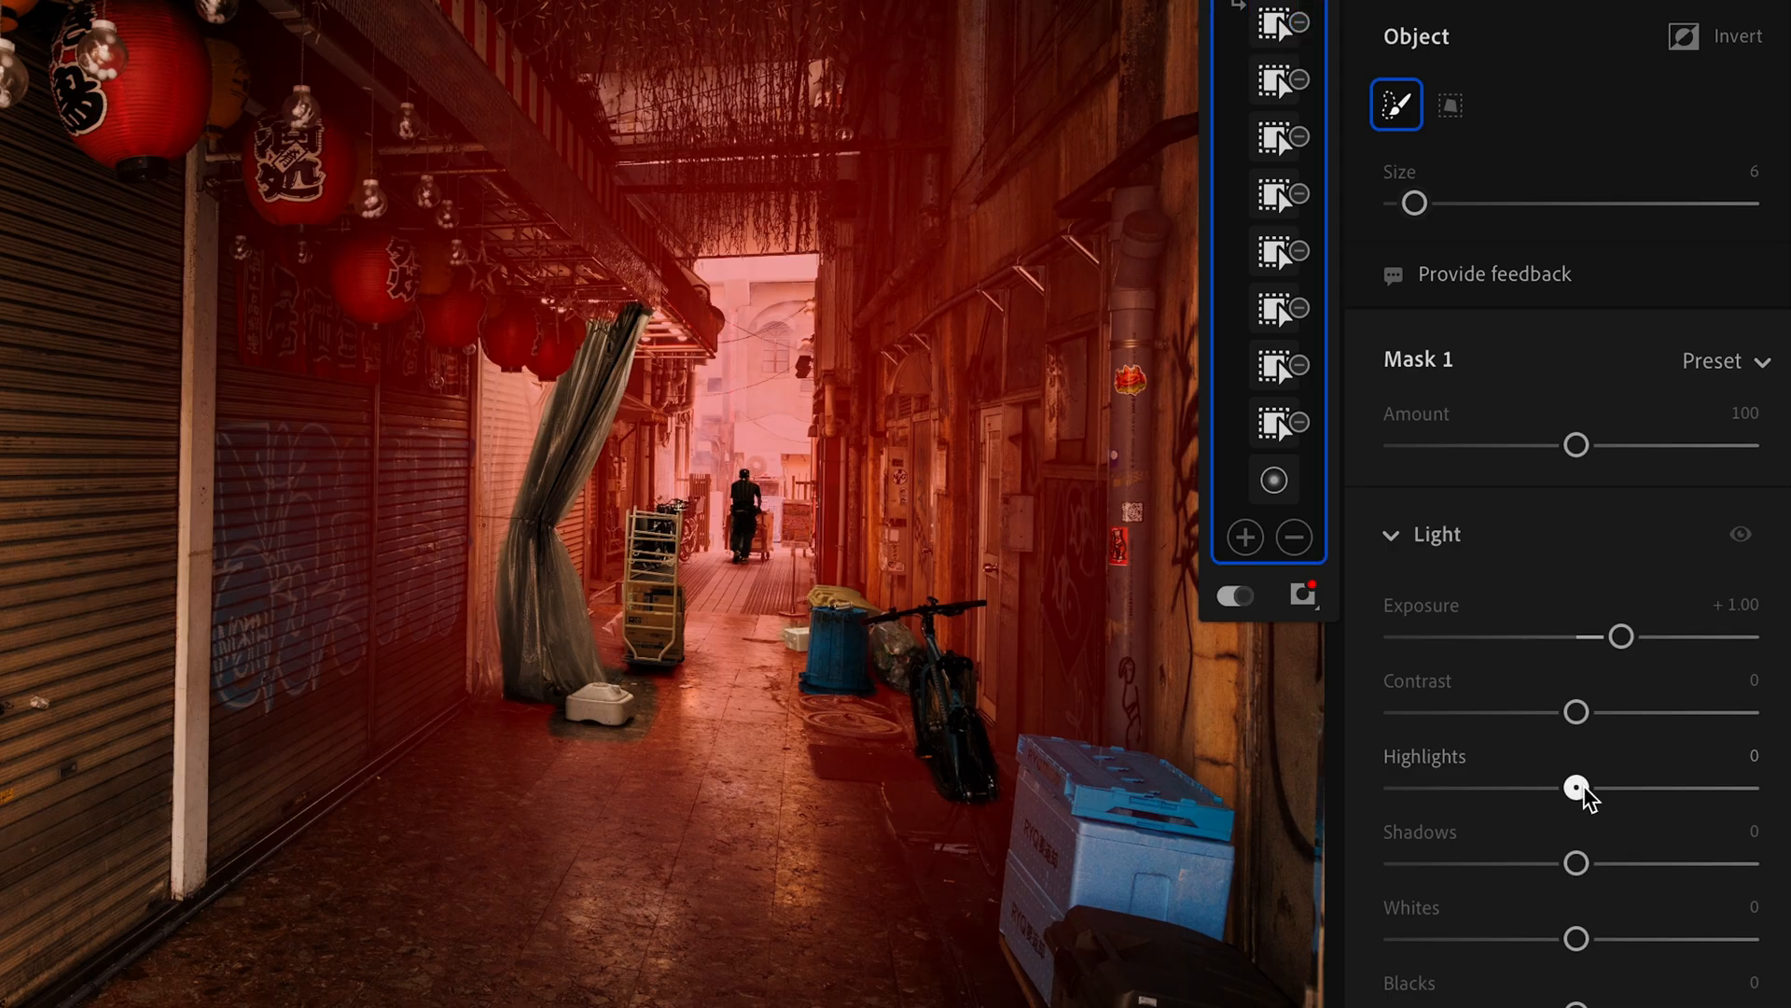
{"action": "left_click_drag", "start_coordinate": [1577, 789], "coordinate": [1572, 789]}
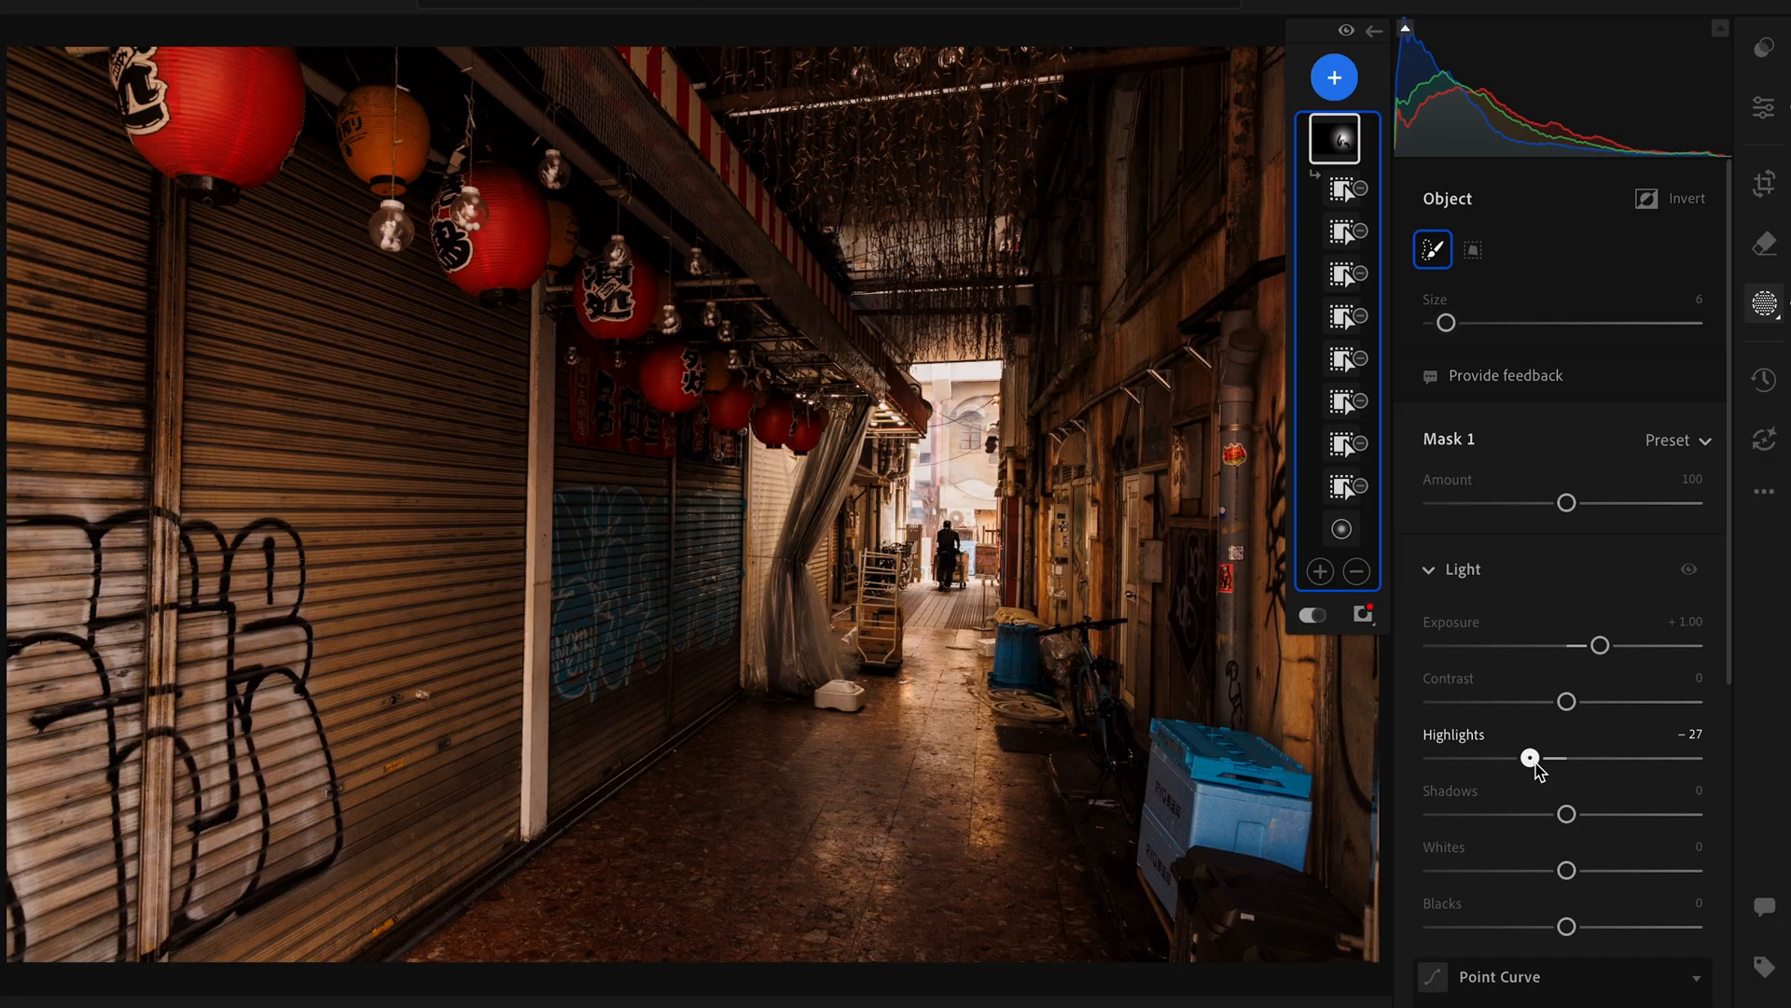
Add a linear gradient mask rising from the photo's lower edge over the alley floor and set its Exposure to -0.28.
{"action": "left_click", "coordinate": [1230, 44]}
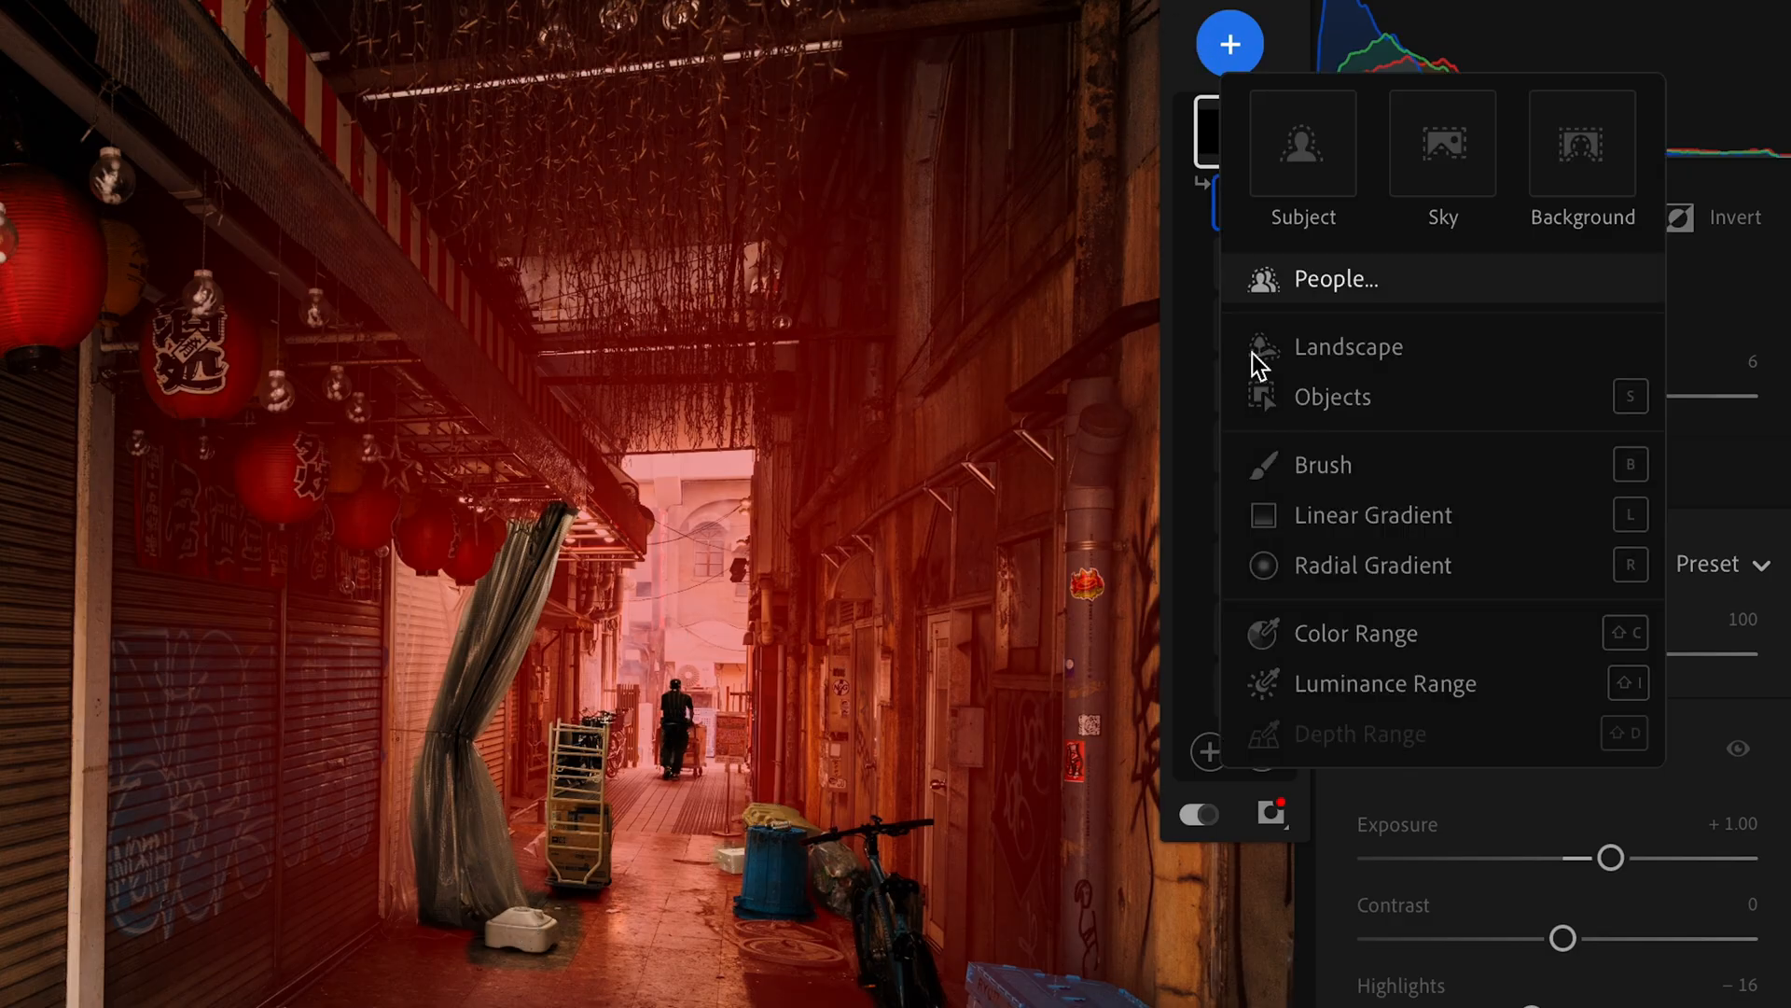
{"action": "left_click", "coordinate": [1275, 504]}
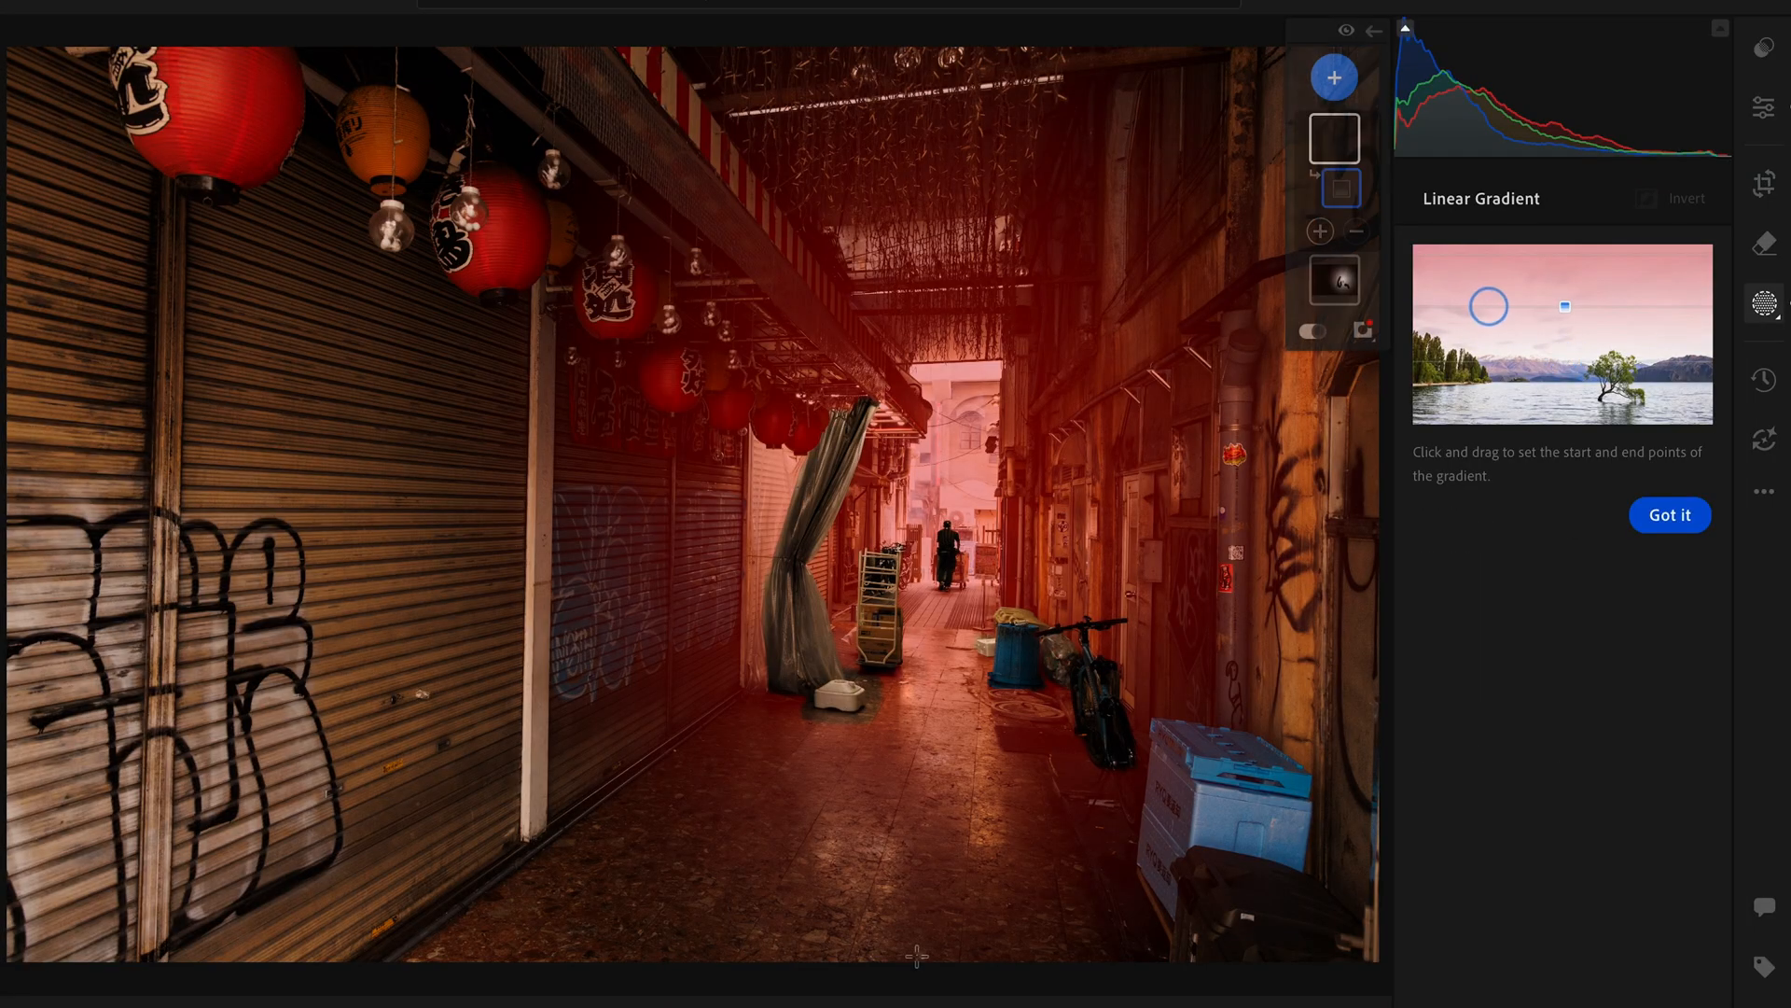
{"action": "left_click_drag", "start_coordinate": [917, 956], "coordinate": [891, 572]}
{"action": "left_click_drag", "start_coordinate": [1566, 469], "coordinate": [1557, 469]}
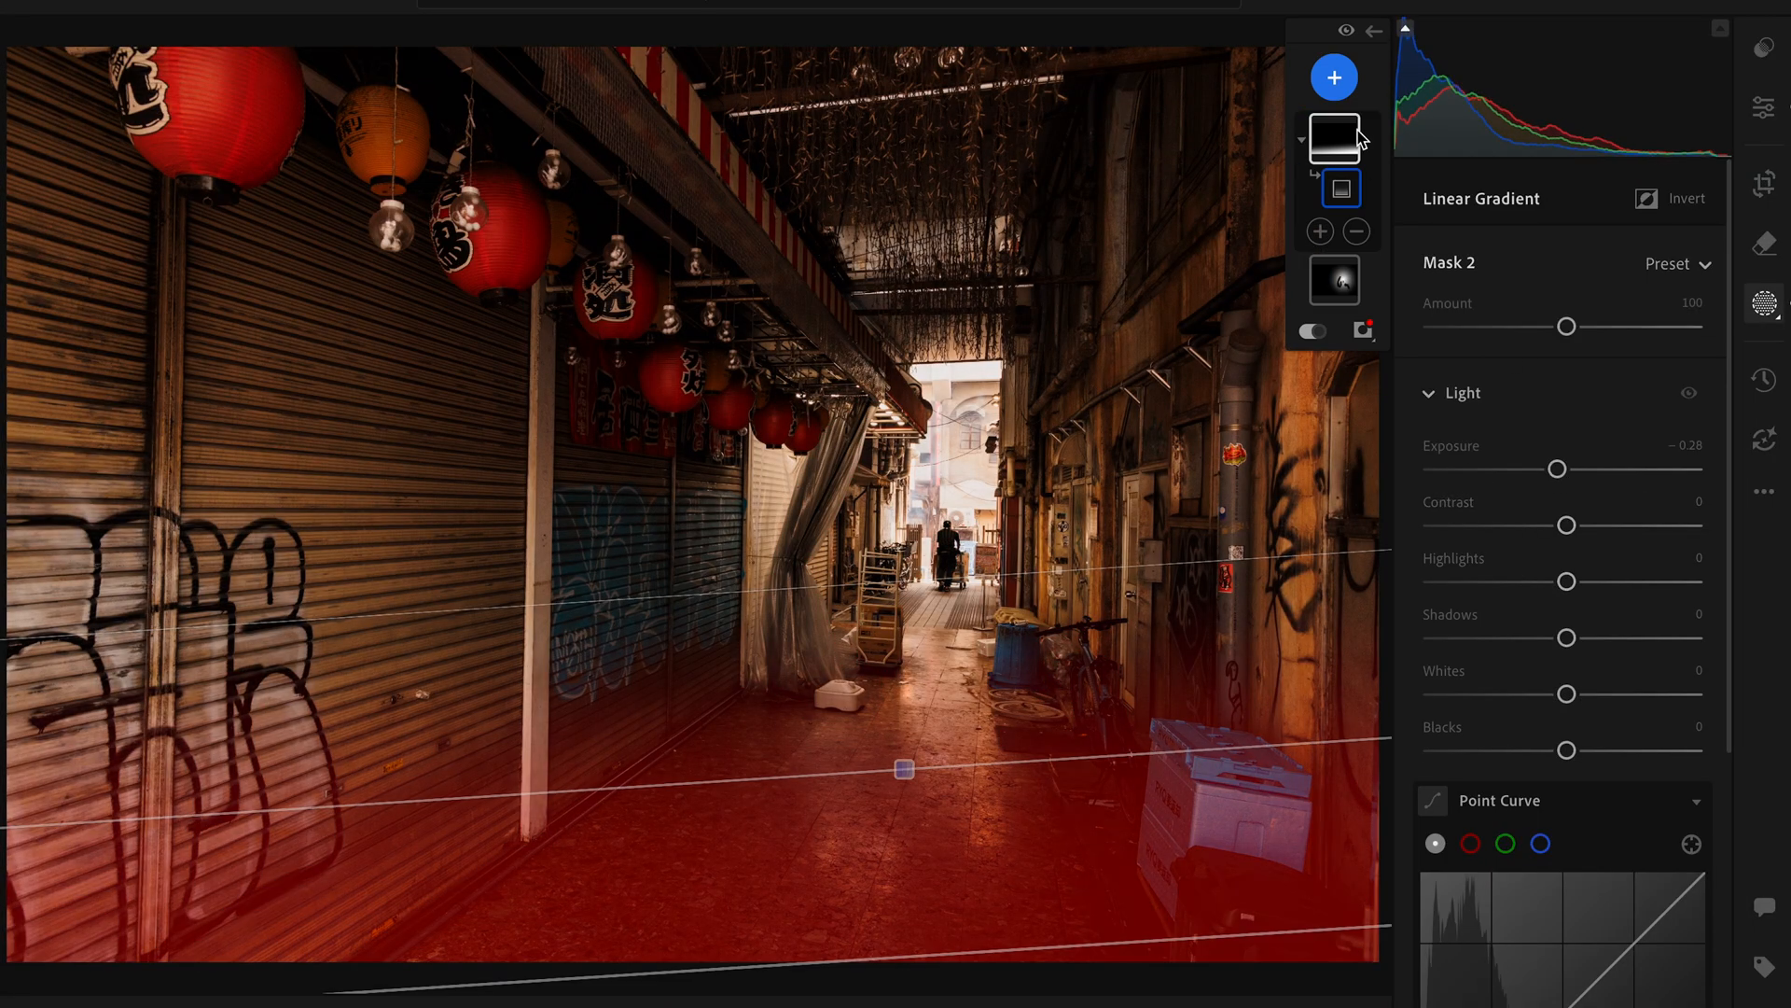
Add a linear gradient mask fading inward from the photo's left side over the graffitied shutters and set its Exposure to -0.52.
{"action": "left_click", "coordinate": [1334, 77]}
{"action": "left_click", "coordinate": [1368, 404]}
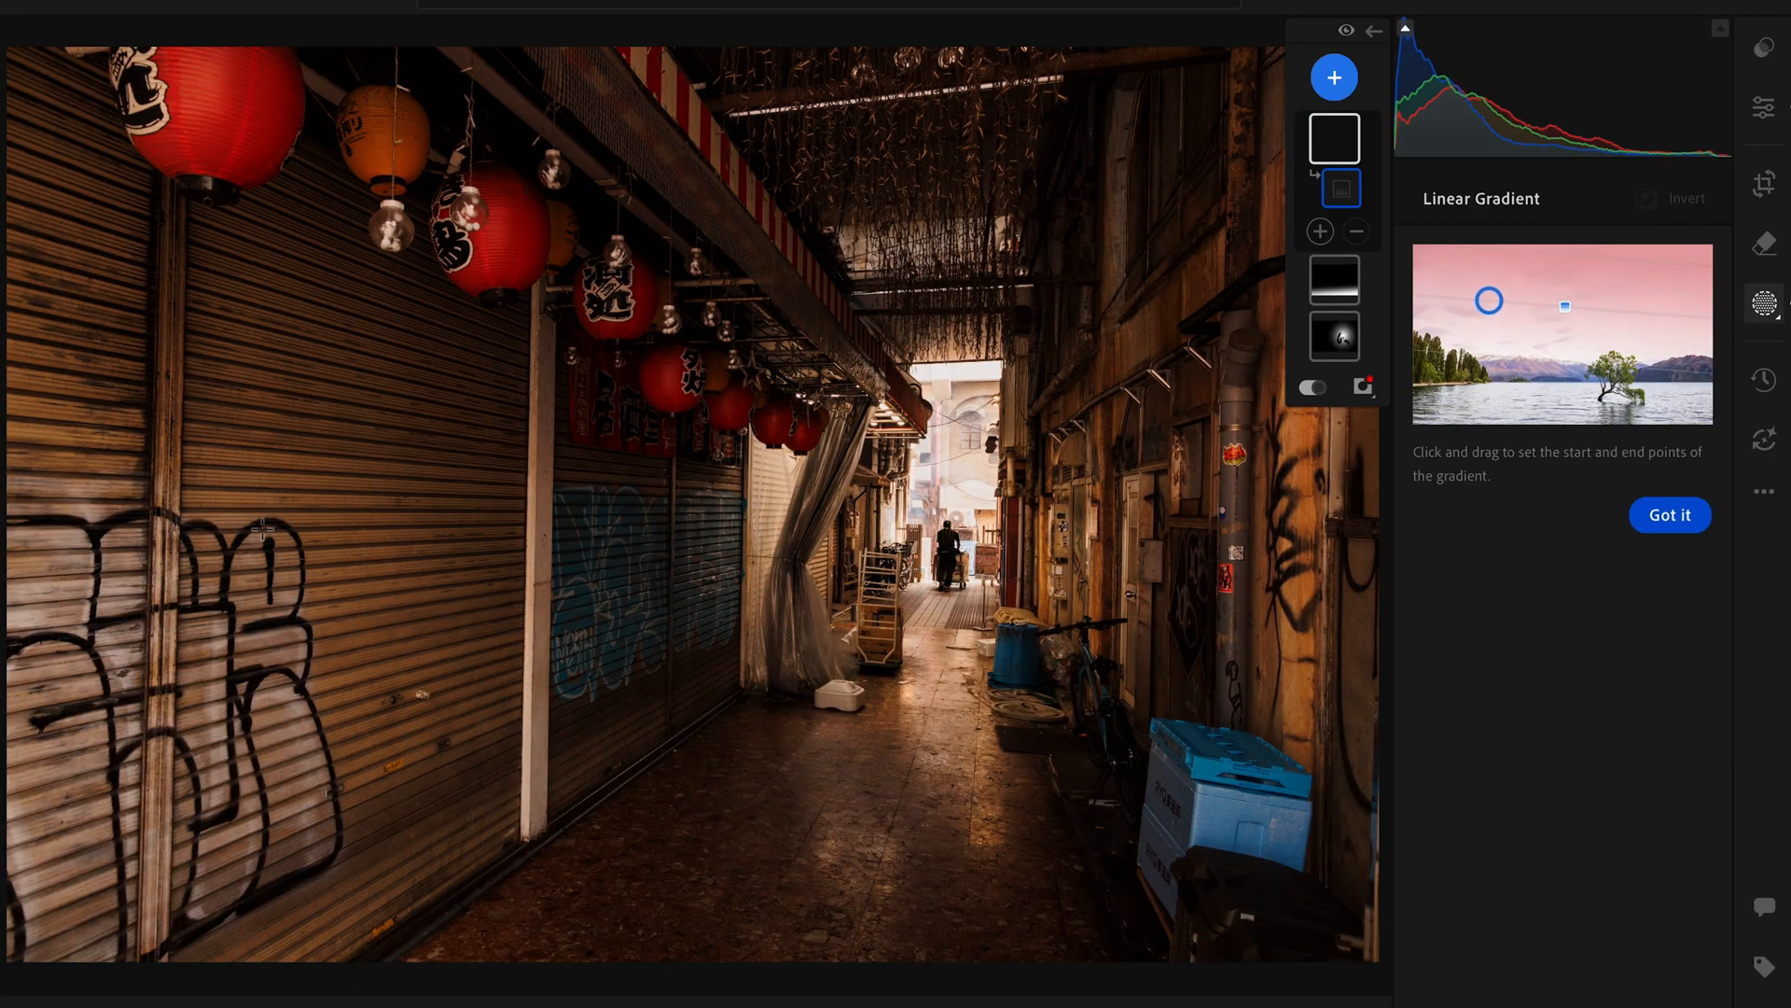
{"action": "left_click_drag", "start_coordinate": [95, 473], "coordinate": [643, 455]}
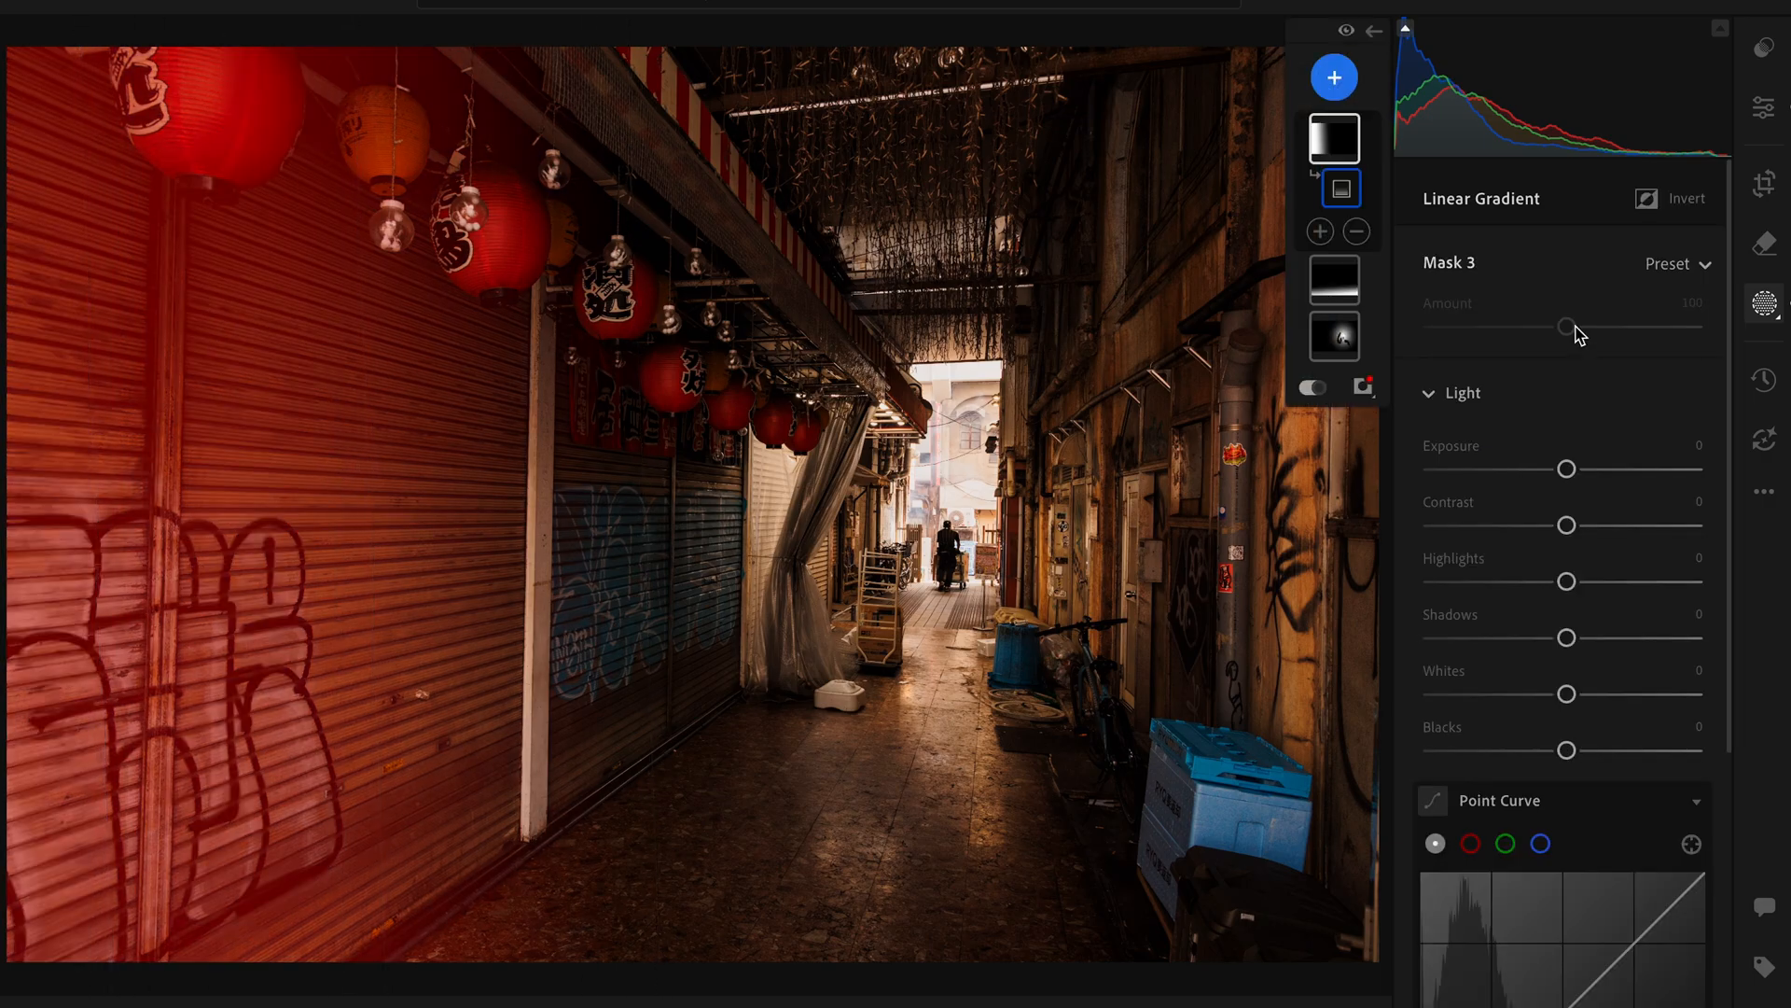
{"action": "left_click_drag", "start_coordinate": [1567, 463], "coordinate": [1550, 468]}
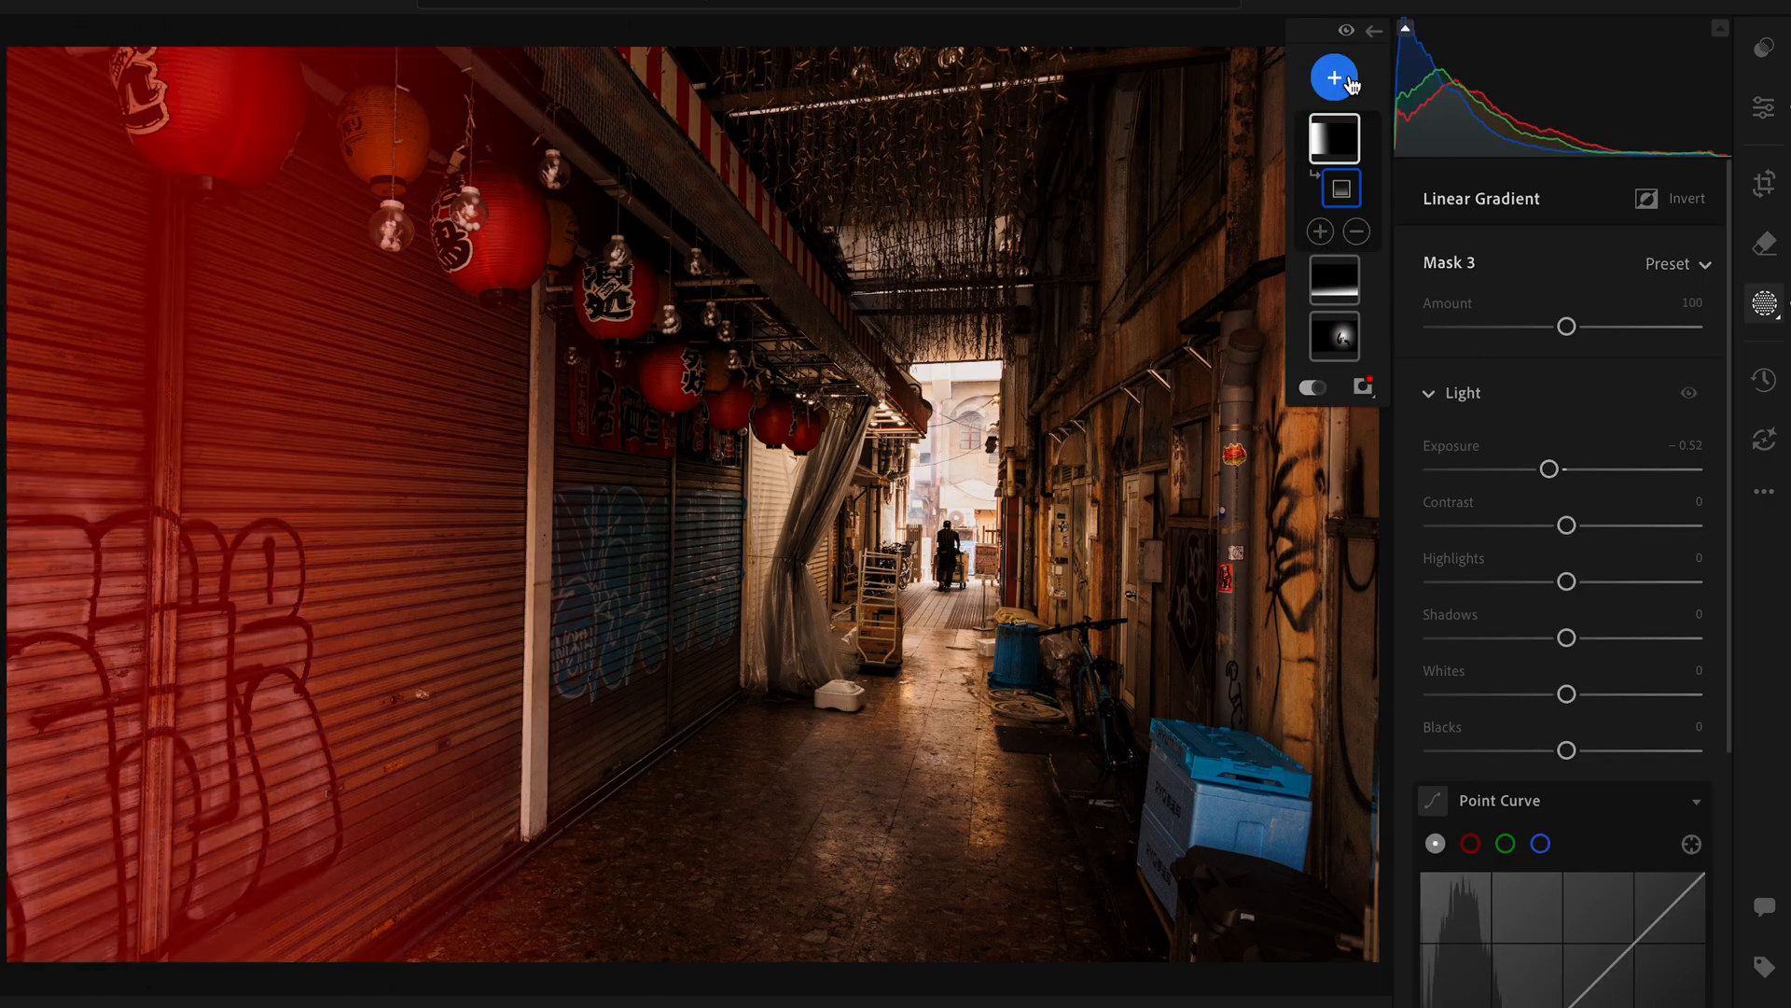
Add a radial gradient mask over the blue-graffiti shutters below the lanterns with Exposure +0.68, and toggle all masks to compare.
{"action": "left_click", "coordinate": [1344, 80]}
{"action": "left_click", "coordinate": [1371, 441]}
{"action": "left_click_drag", "start_coordinate": [651, 494], "coordinate": [851, 838]}
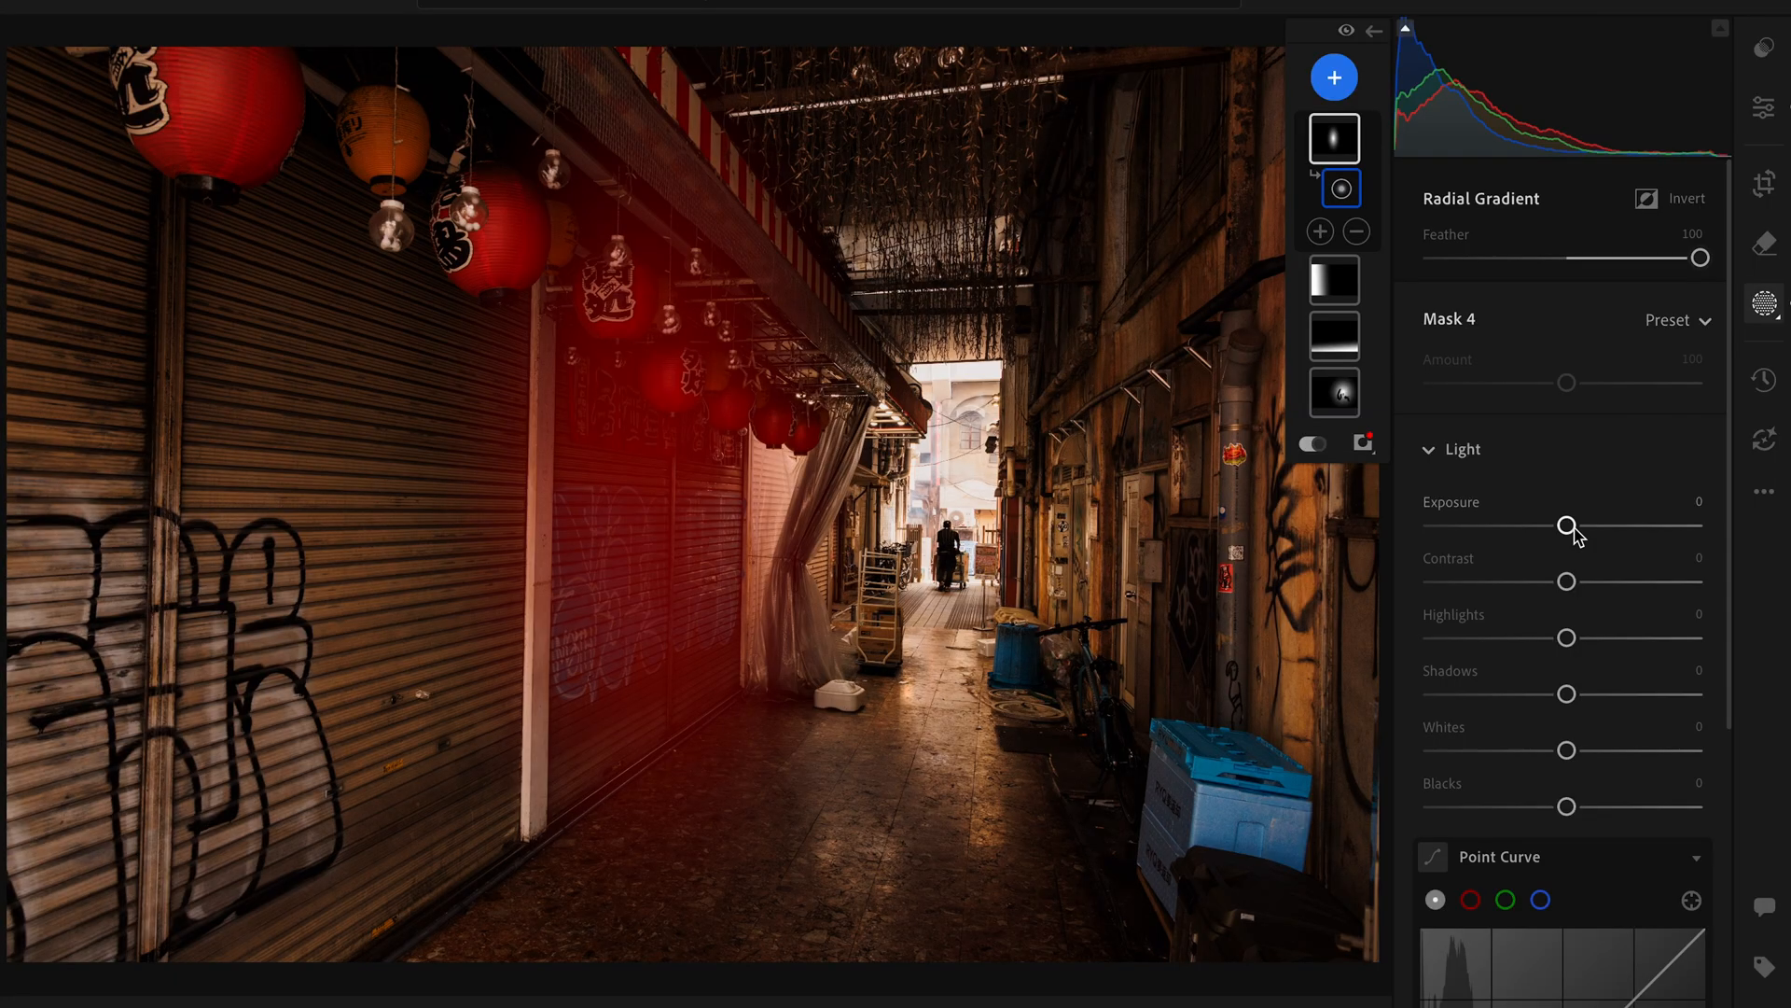
{"action": "left_click_drag", "start_coordinate": [1569, 525], "coordinate": [1600, 539]}
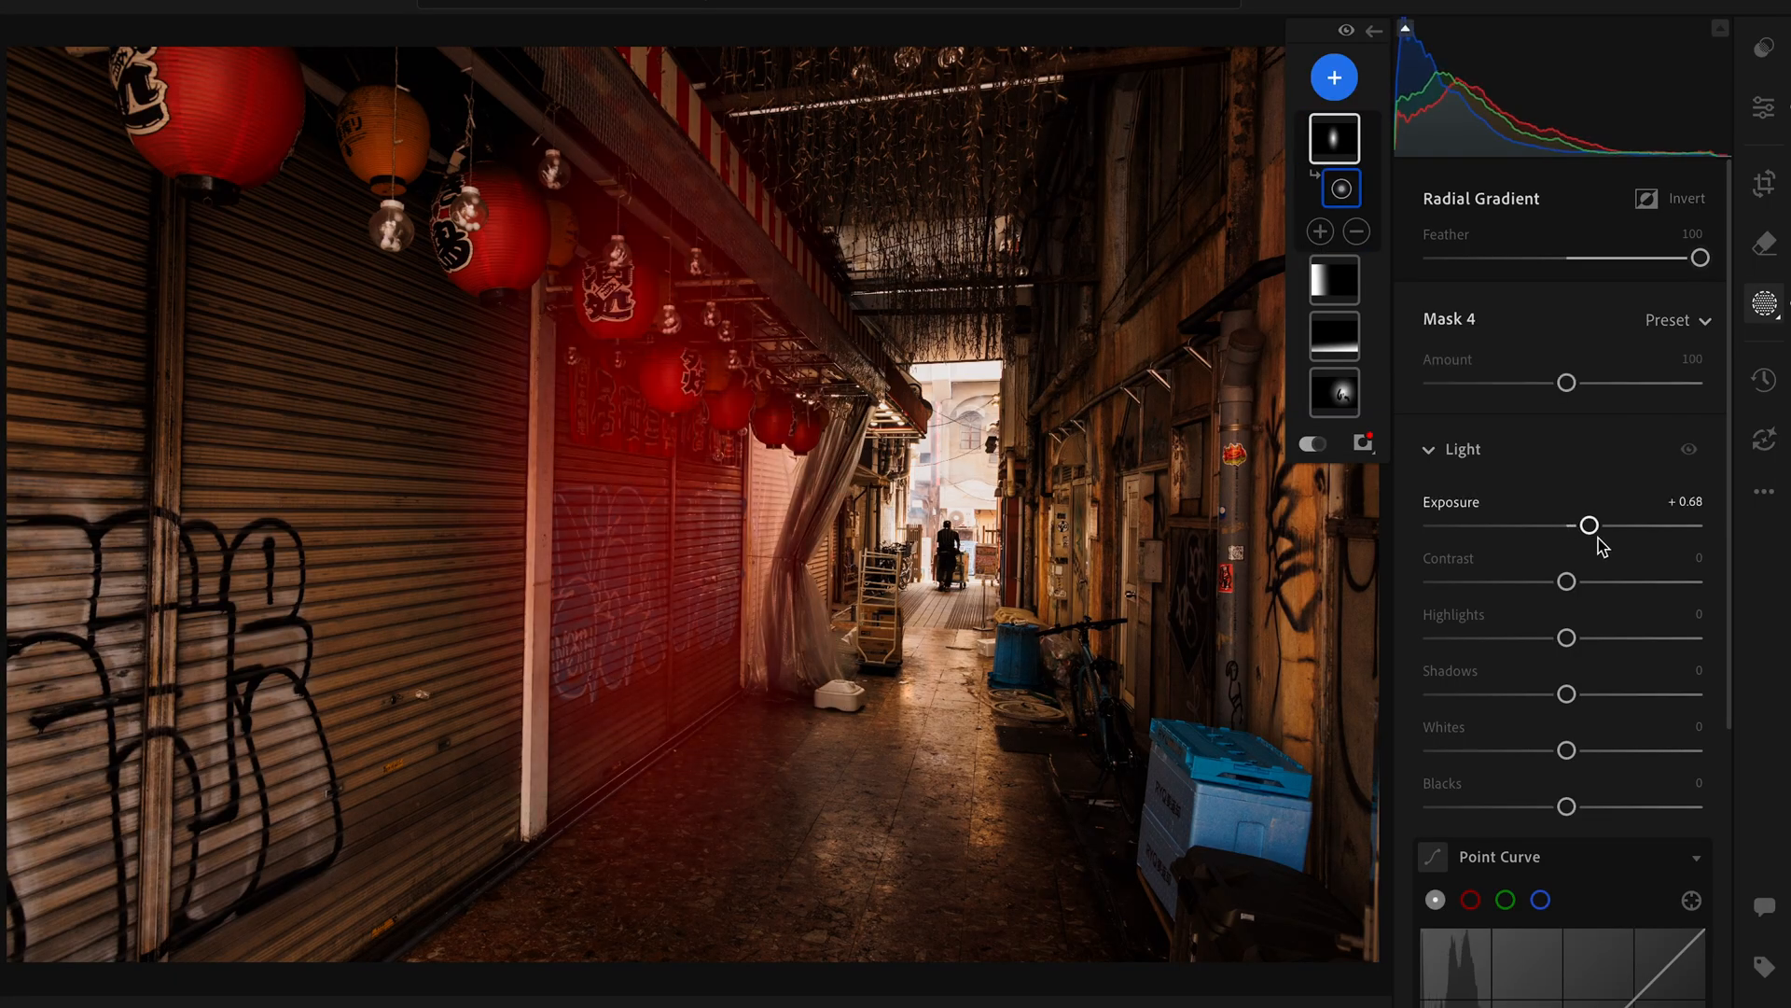
{"action": "left_click", "coordinate": [1347, 35]}
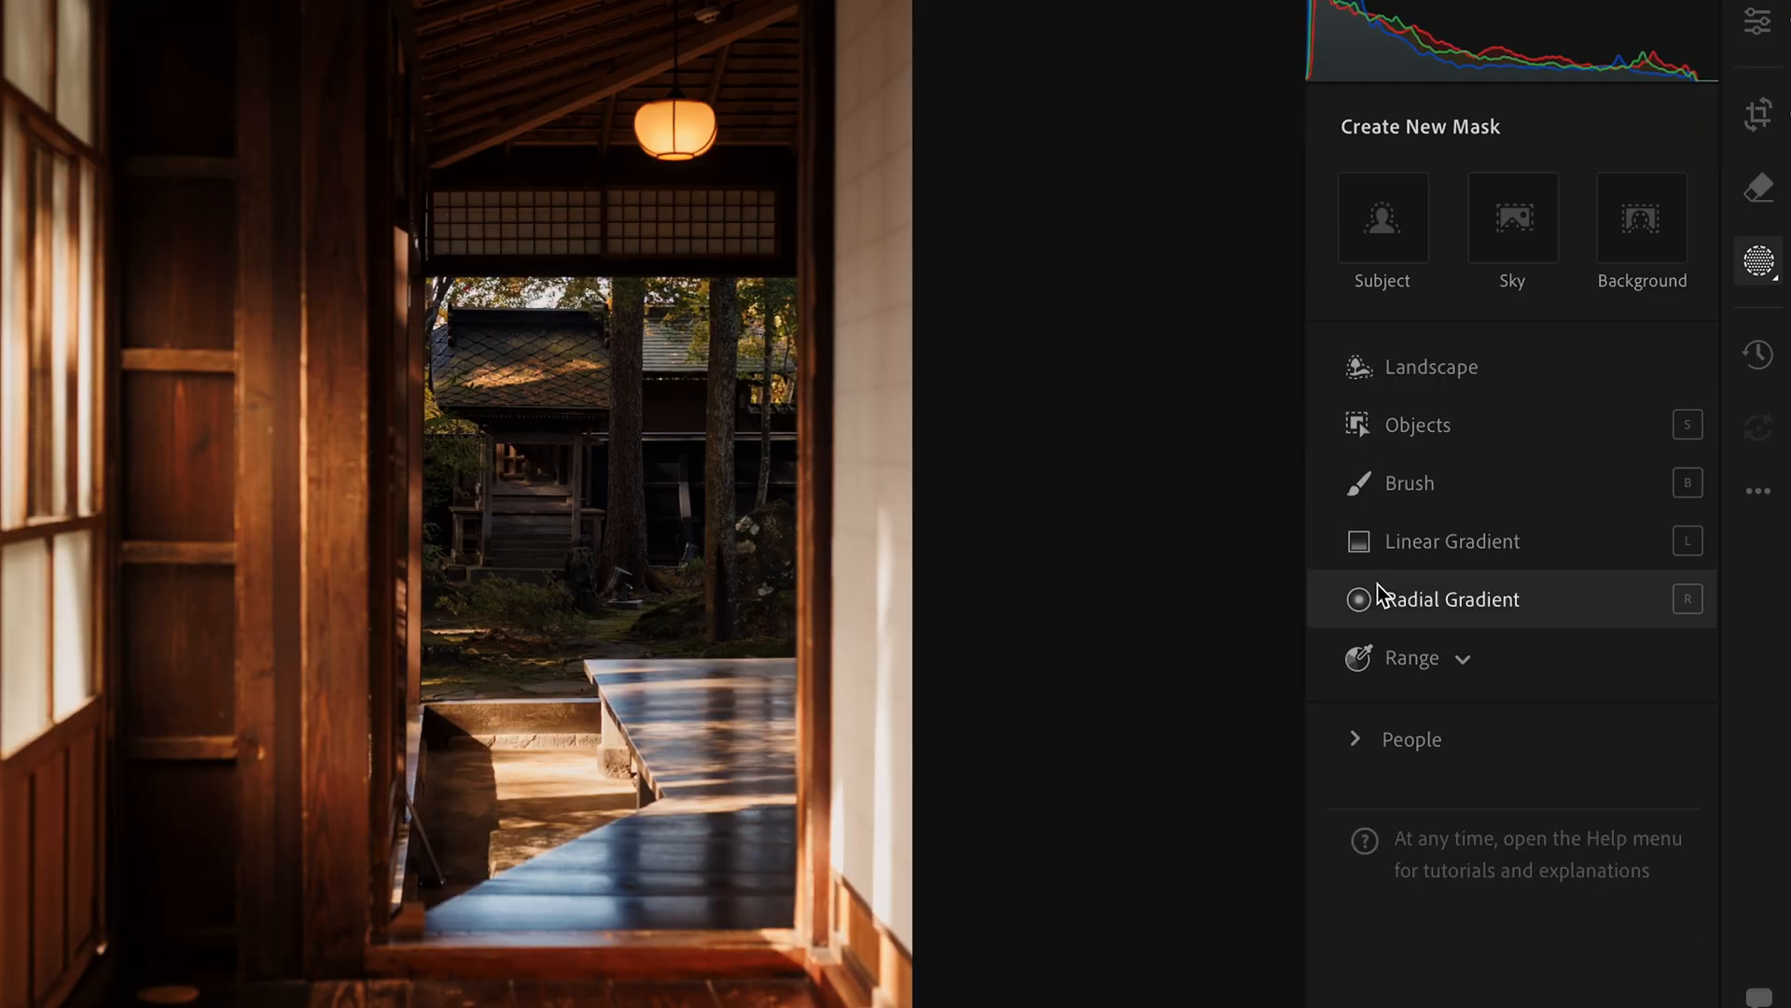
Add a large radial gradient mask to the wooden house photo, tilted diagonally from the upper-left window towards the garden, with Exposure +0.56.
{"action": "left_click", "coordinate": [1380, 600]}
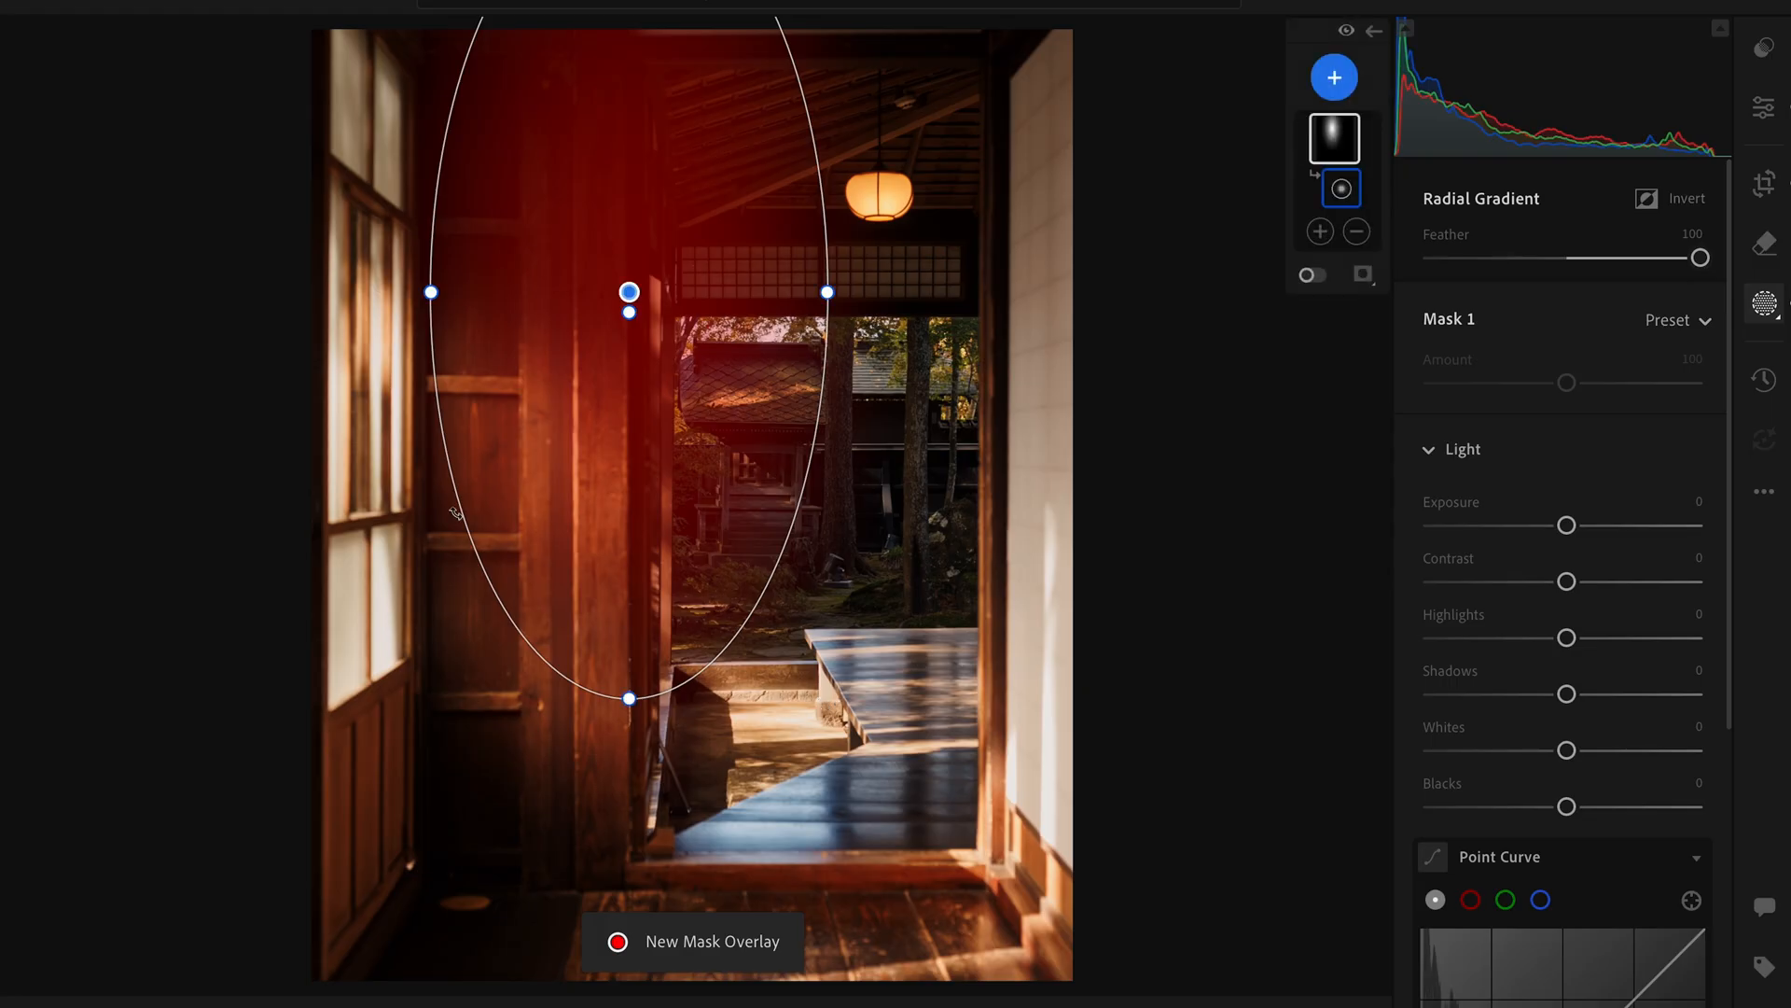
{"action": "left_click_drag", "start_coordinate": [455, 513], "coordinate": [675, 552]}
{"action": "left_click_drag", "start_coordinate": [731, 402], "coordinate": [743, 441]}
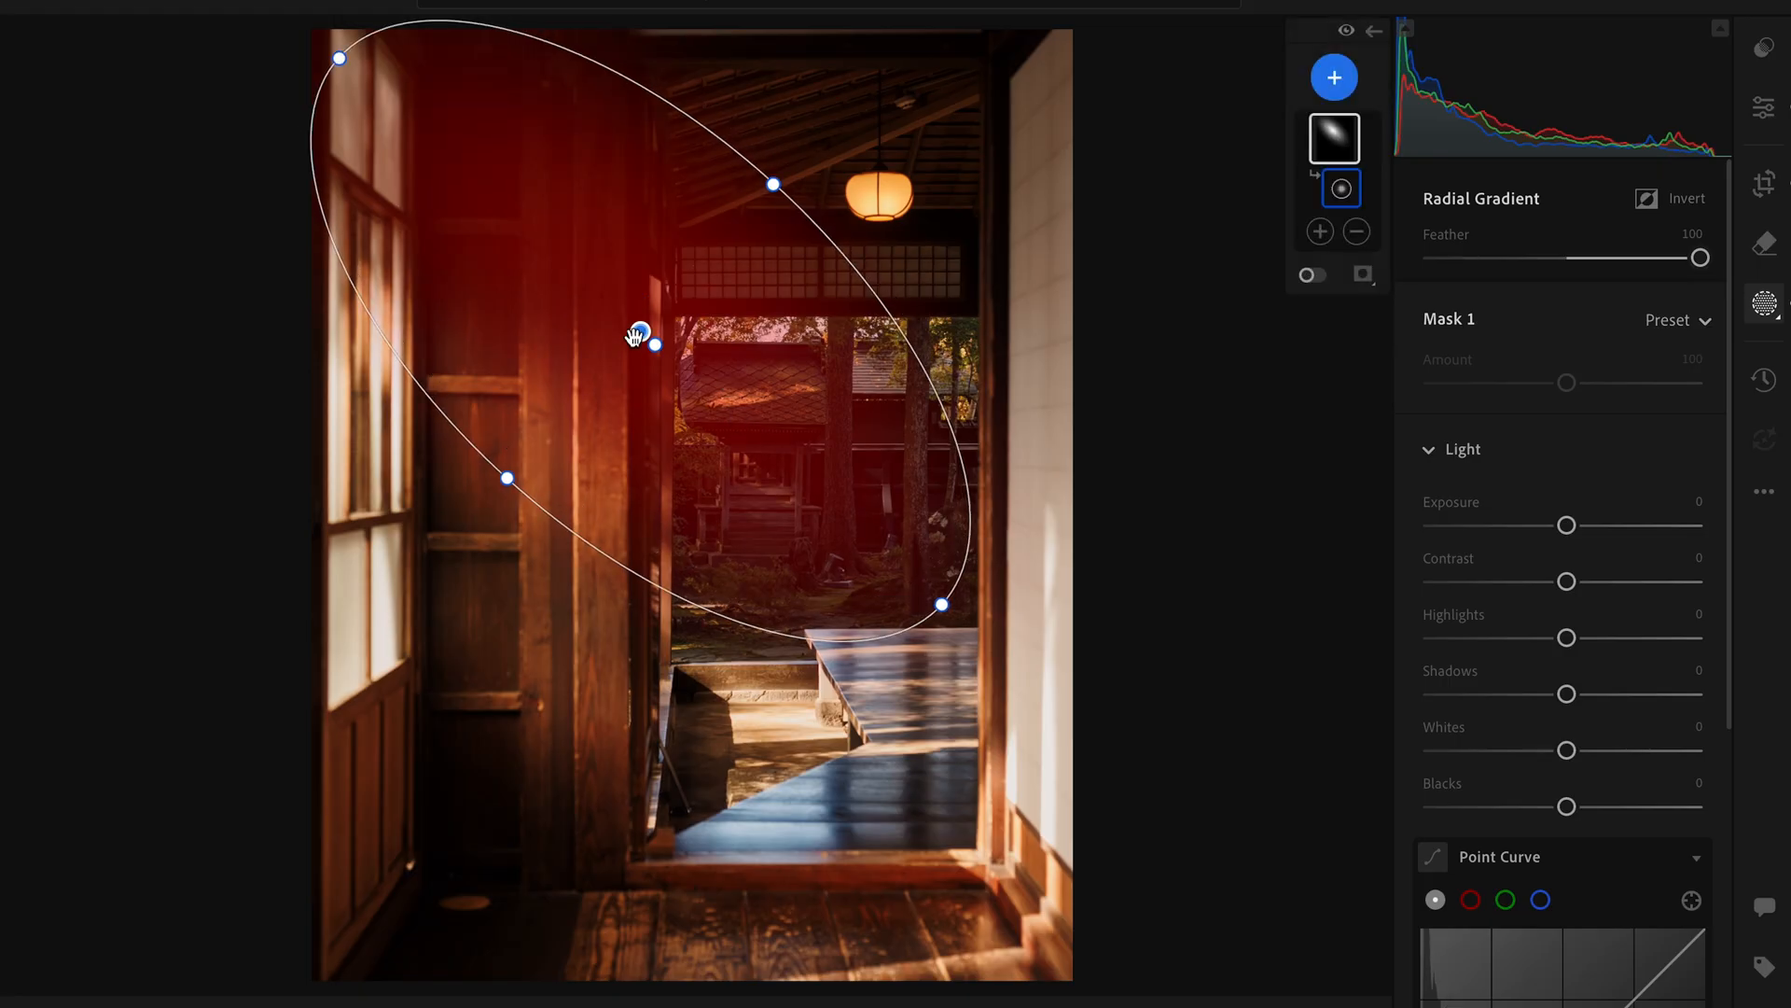
{"action": "left_click_drag", "start_coordinate": [339, 58], "coordinate": [304, 25]}
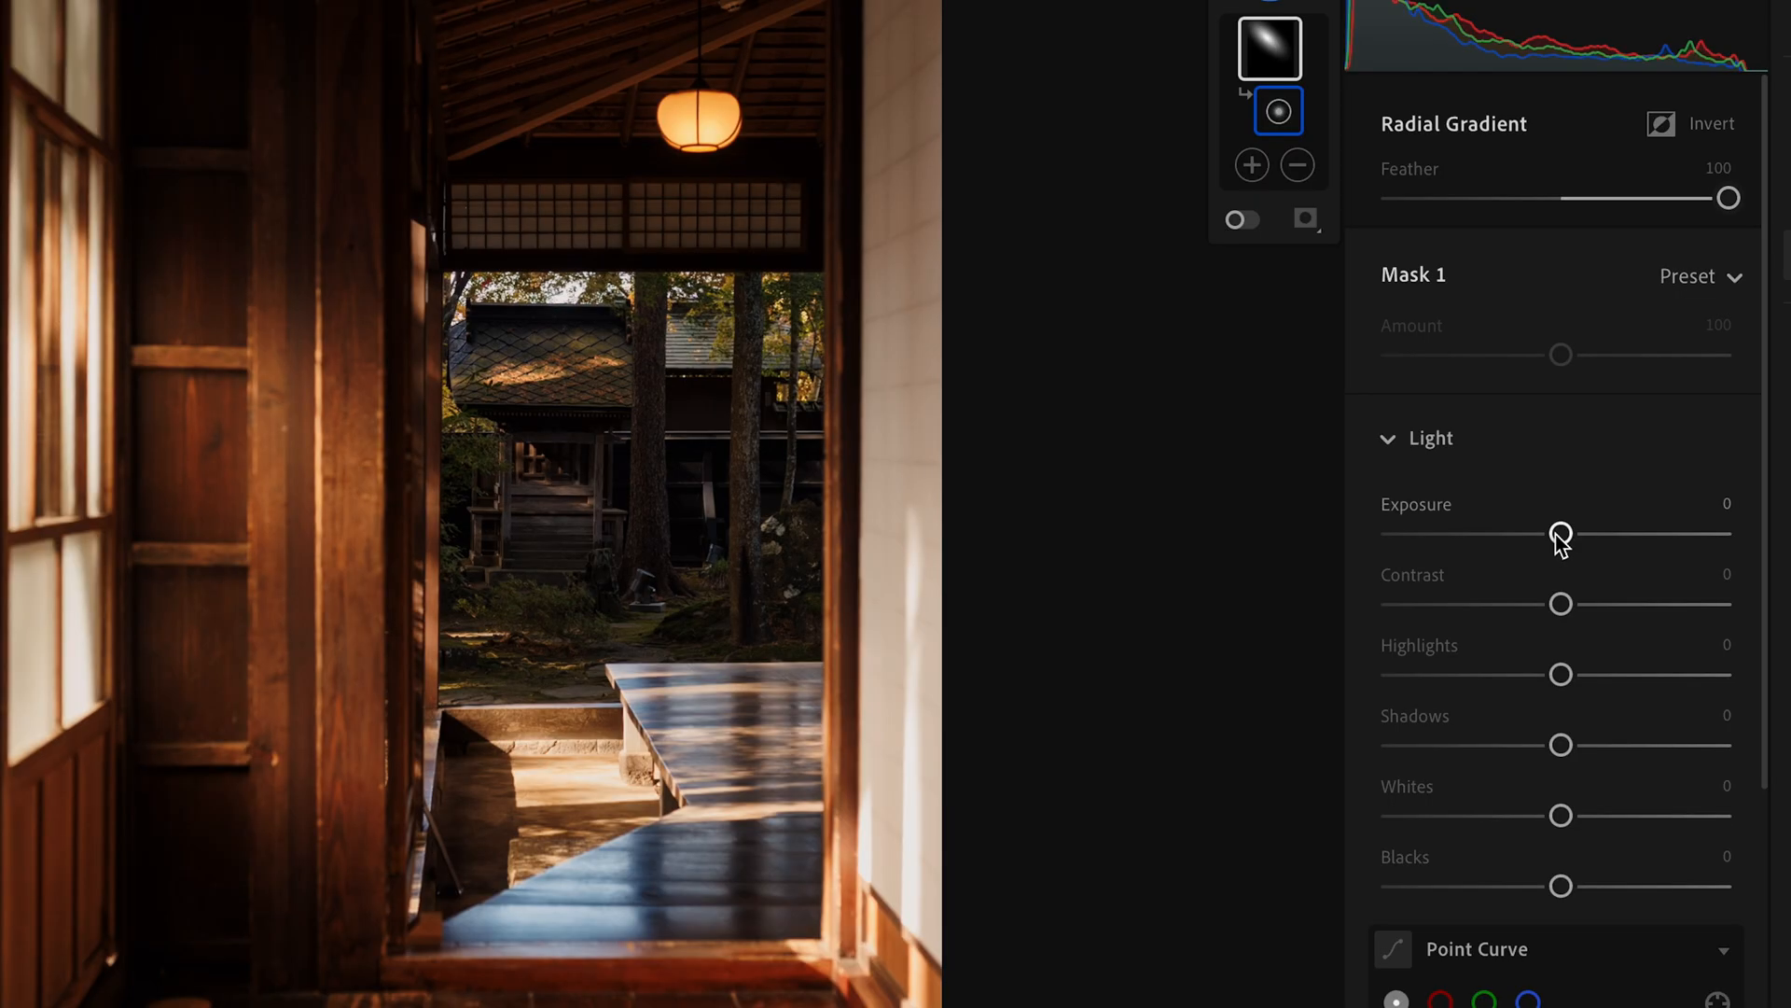
{"action": "left_click_drag", "start_coordinate": [1559, 533], "coordinate": [1576, 541]}
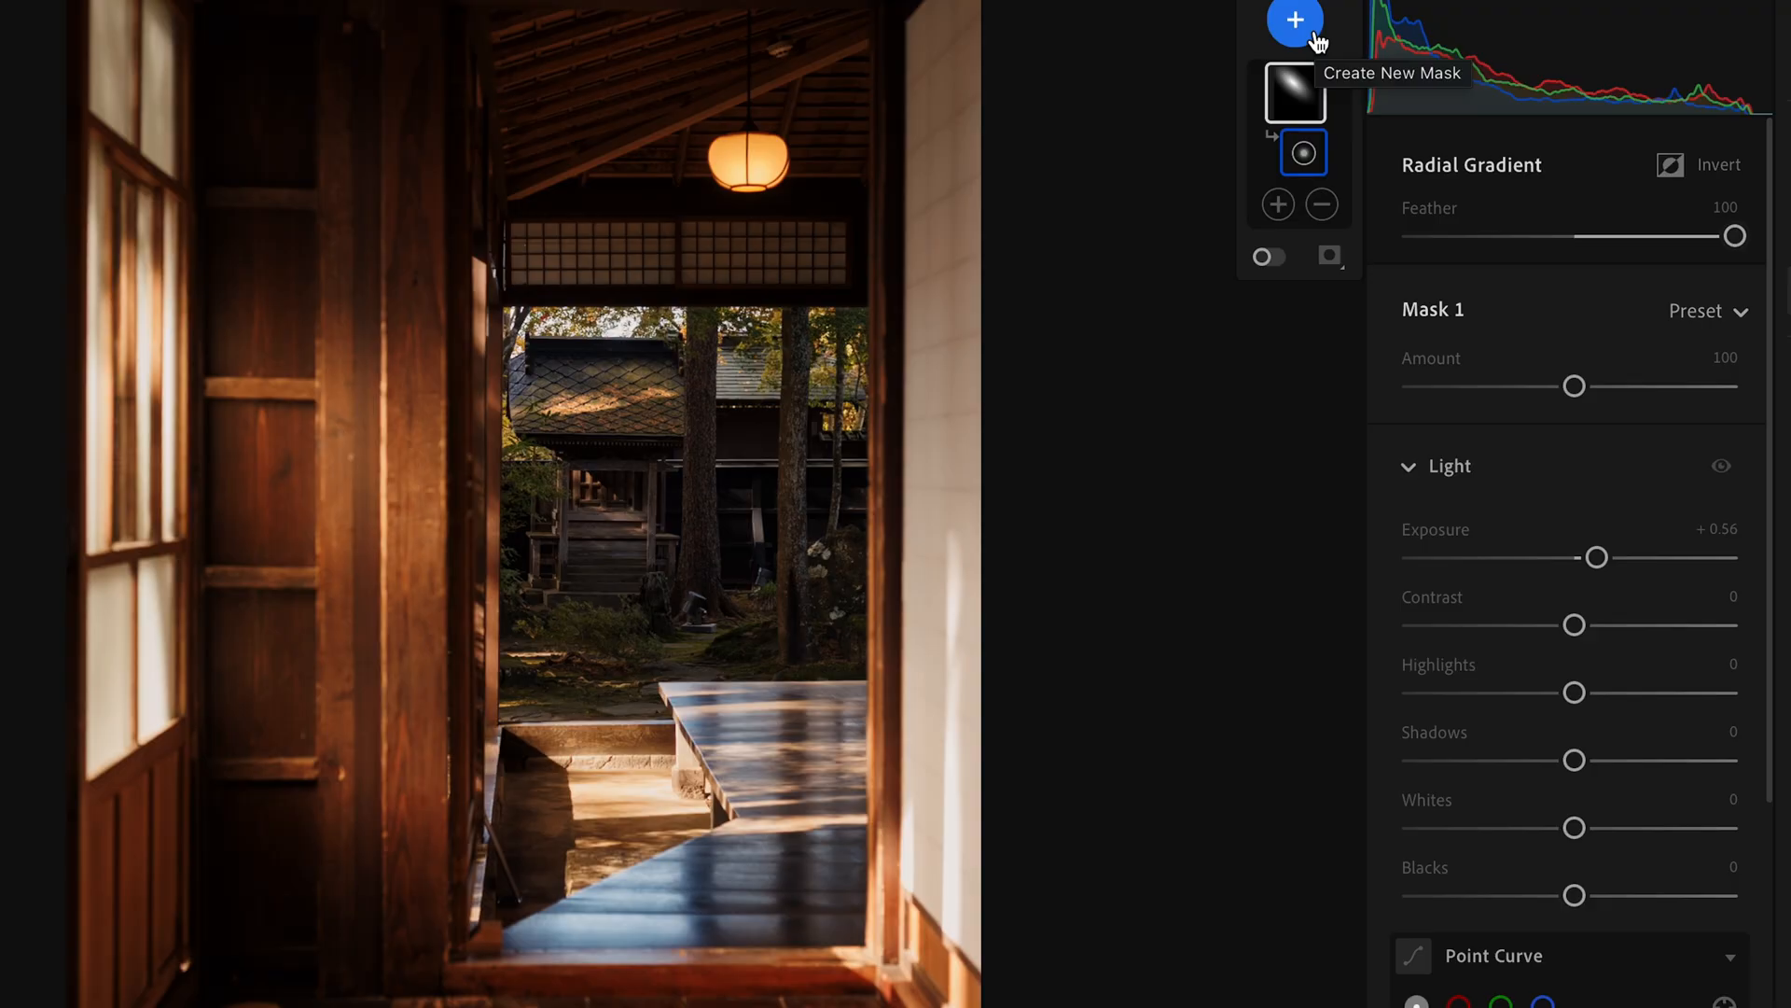
Subtract a narrow linear gradient along the doorway's left post so the radial mask excludes the wooden wall beside it.
{"action": "left_click", "coordinate": [1322, 205]}
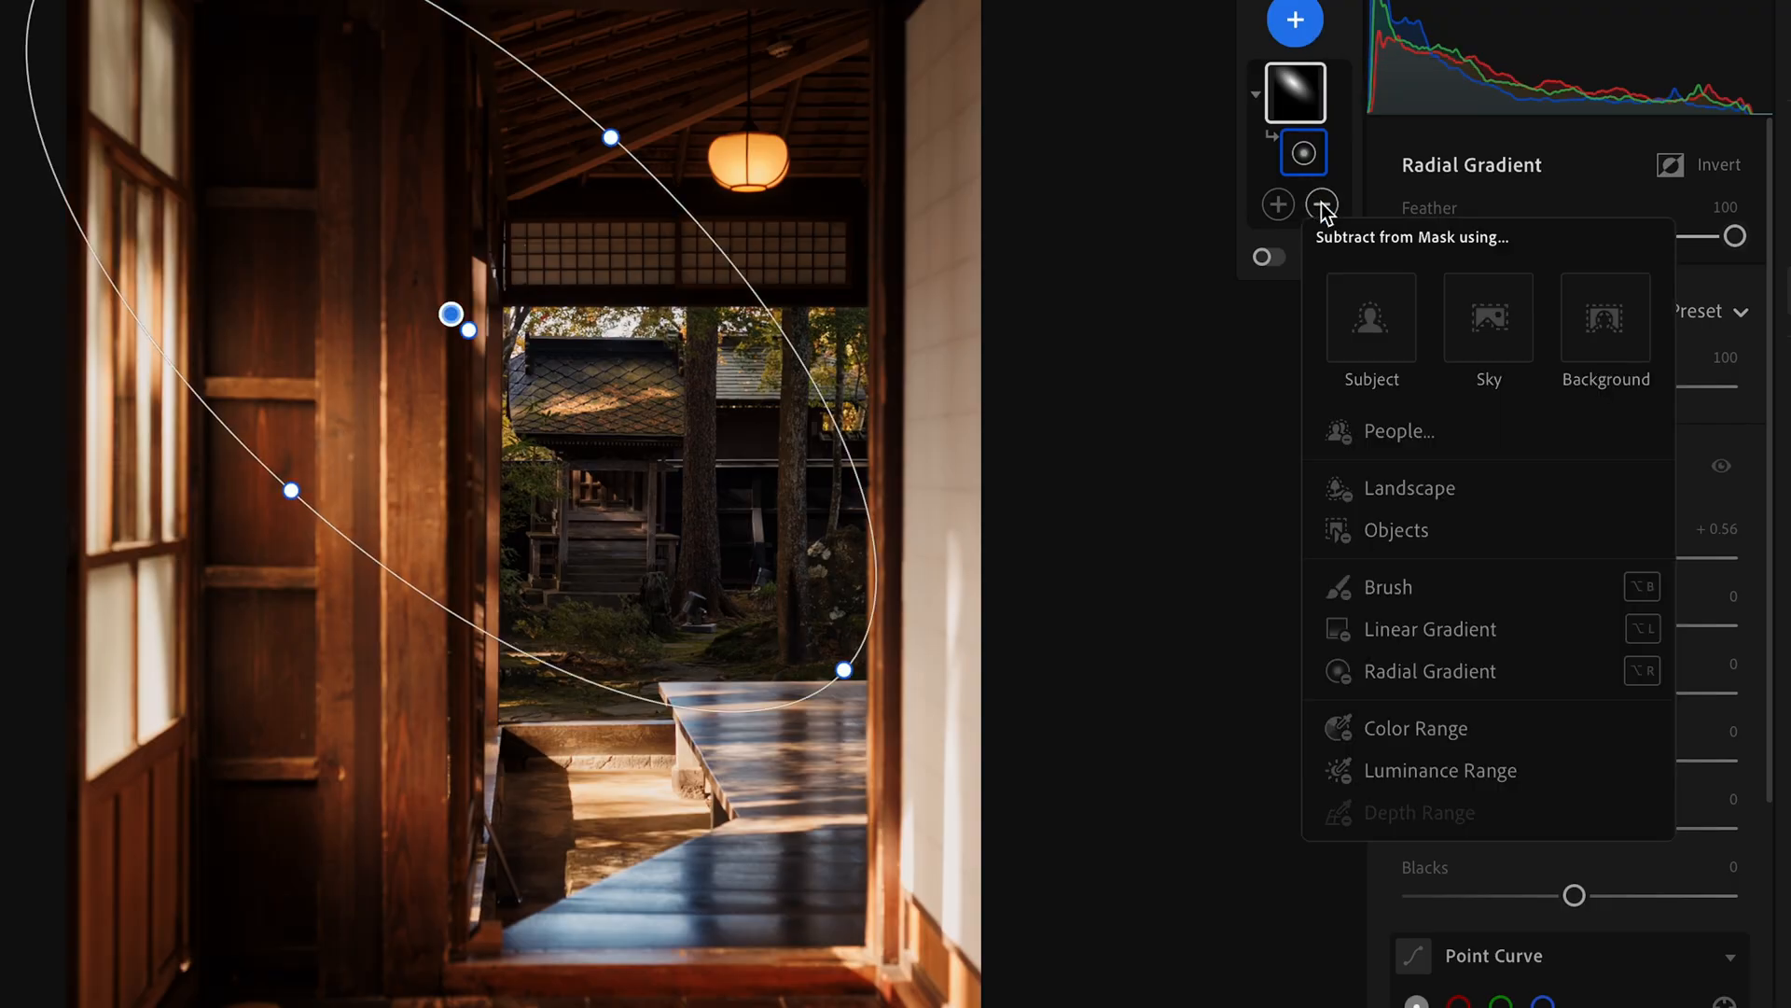
{"action": "left_click", "coordinate": [1404, 632]}
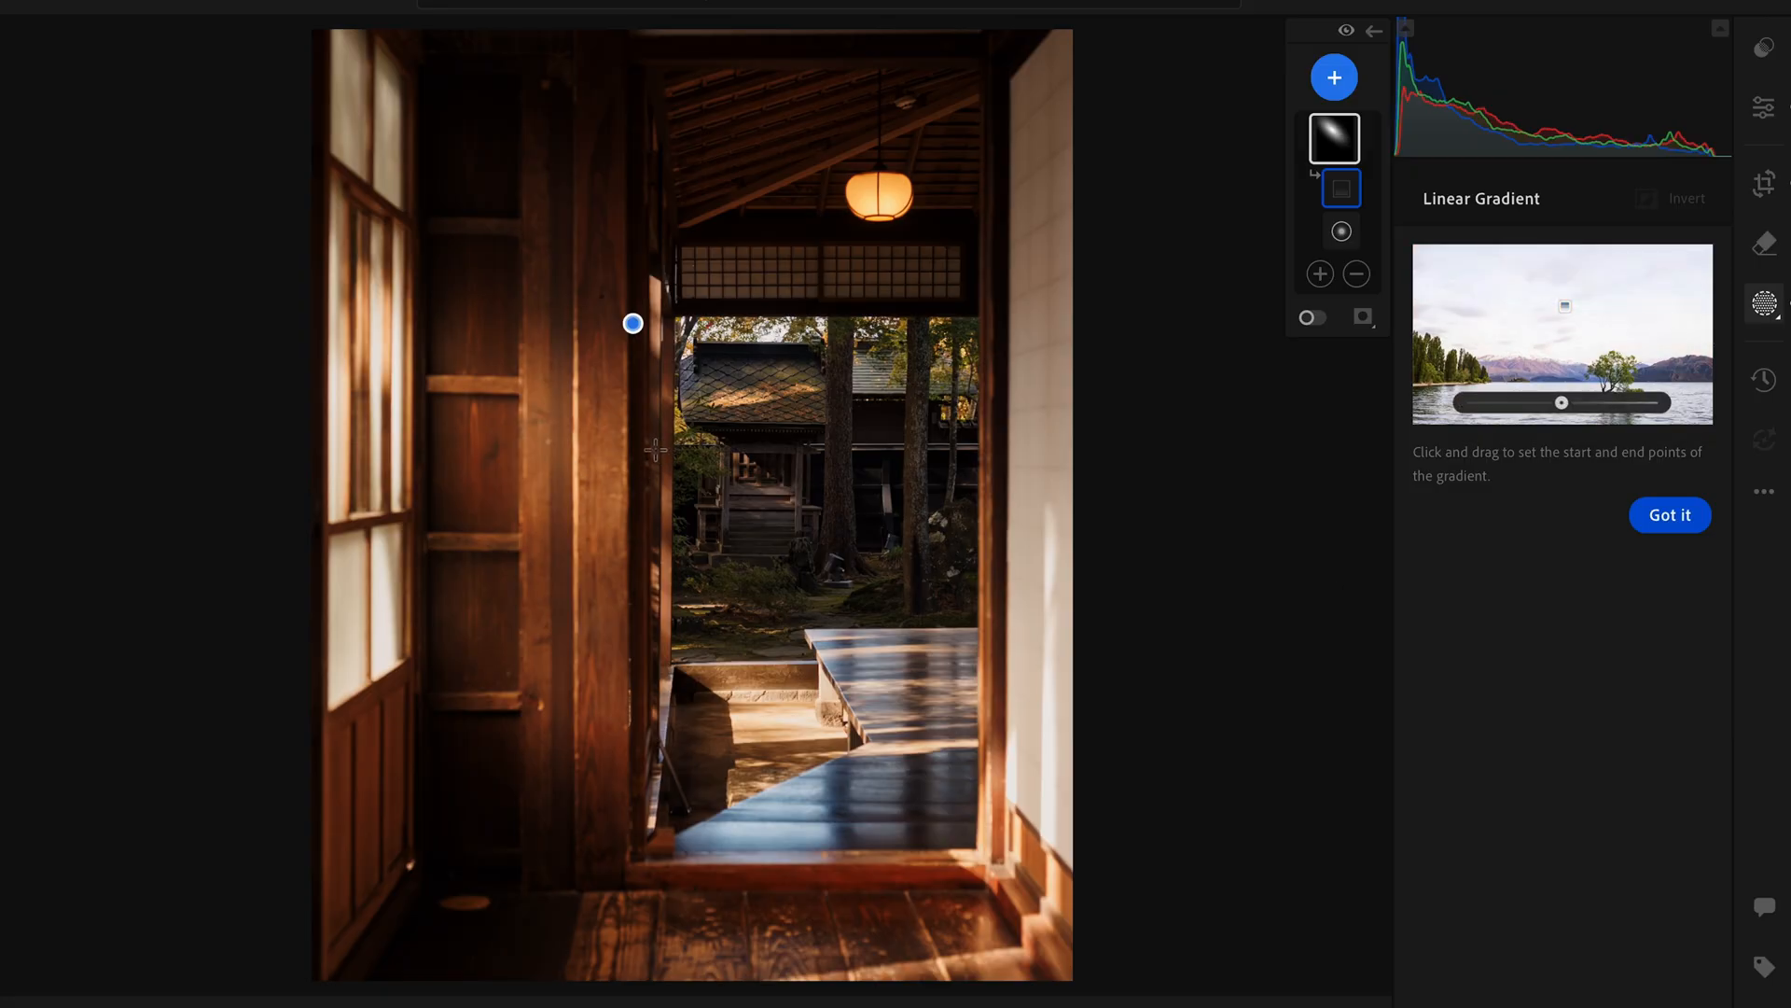
{"action": "left_click_drag", "start_coordinate": [656, 450], "coordinate": [682, 450]}
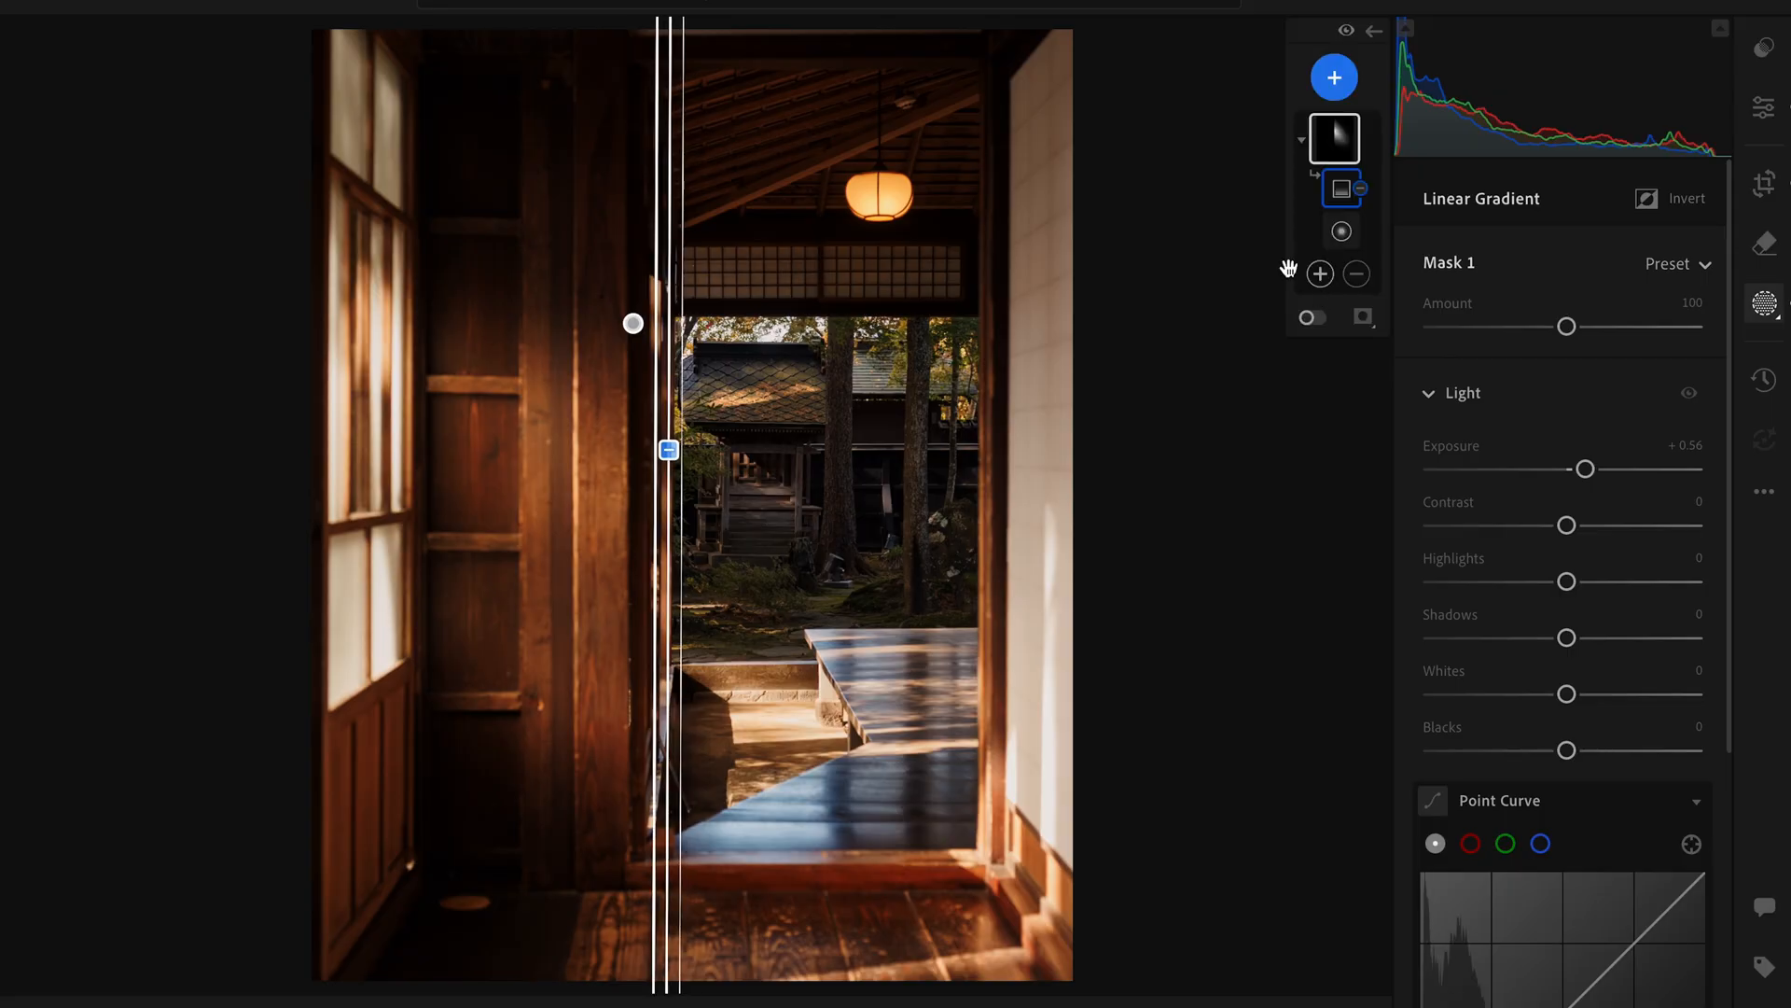
Subtract two more narrow linear gradients from the radial mask, along the doorway opening's upper edge and its right post.
{"action": "left_click", "coordinate": [1356, 273]}
{"action": "left_click", "coordinate": [1349, 617]}
{"action": "left_click_drag", "start_coordinate": [873, 279], "coordinate": [873, 308]}
{"action": "left_click_drag", "start_coordinate": [1010, 545], "coordinate": [972, 545]}
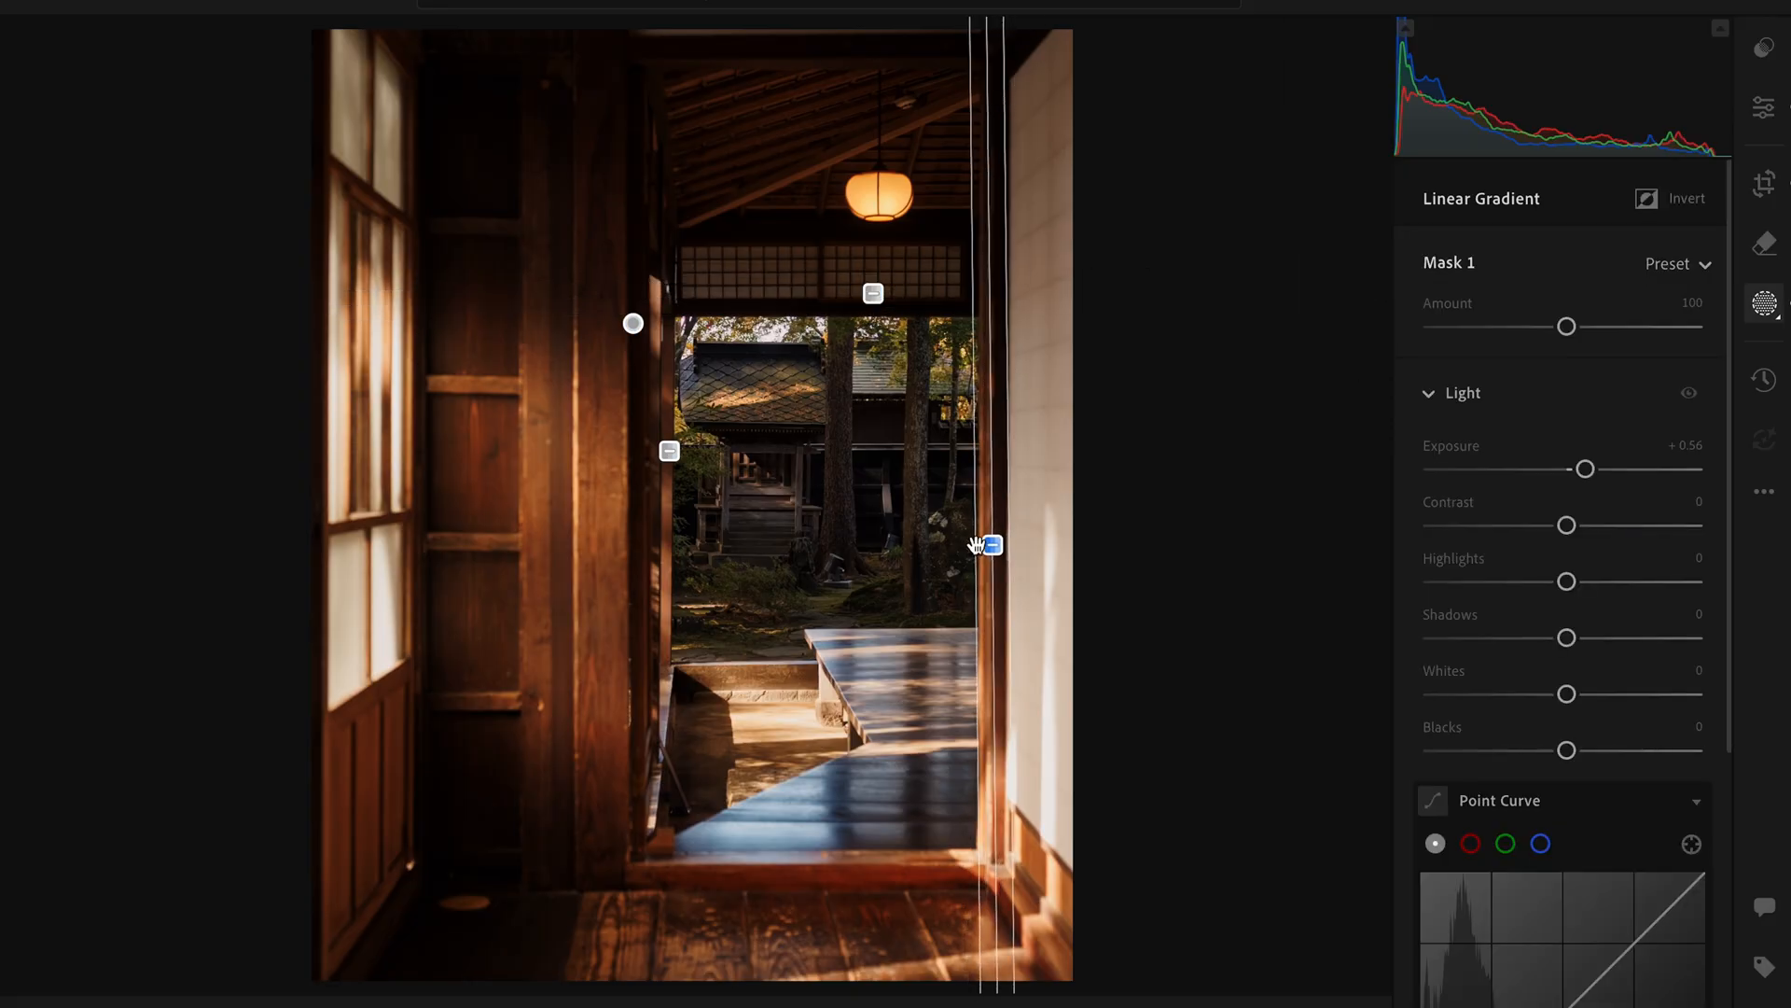
Subtract a linear gradient along the garden's lower edge above the wooden deck and raise the mask's Exposure to +0.80.
{"action": "left_click", "coordinate": [1356, 352]}
{"action": "left_click", "coordinate": [1415, 714]}
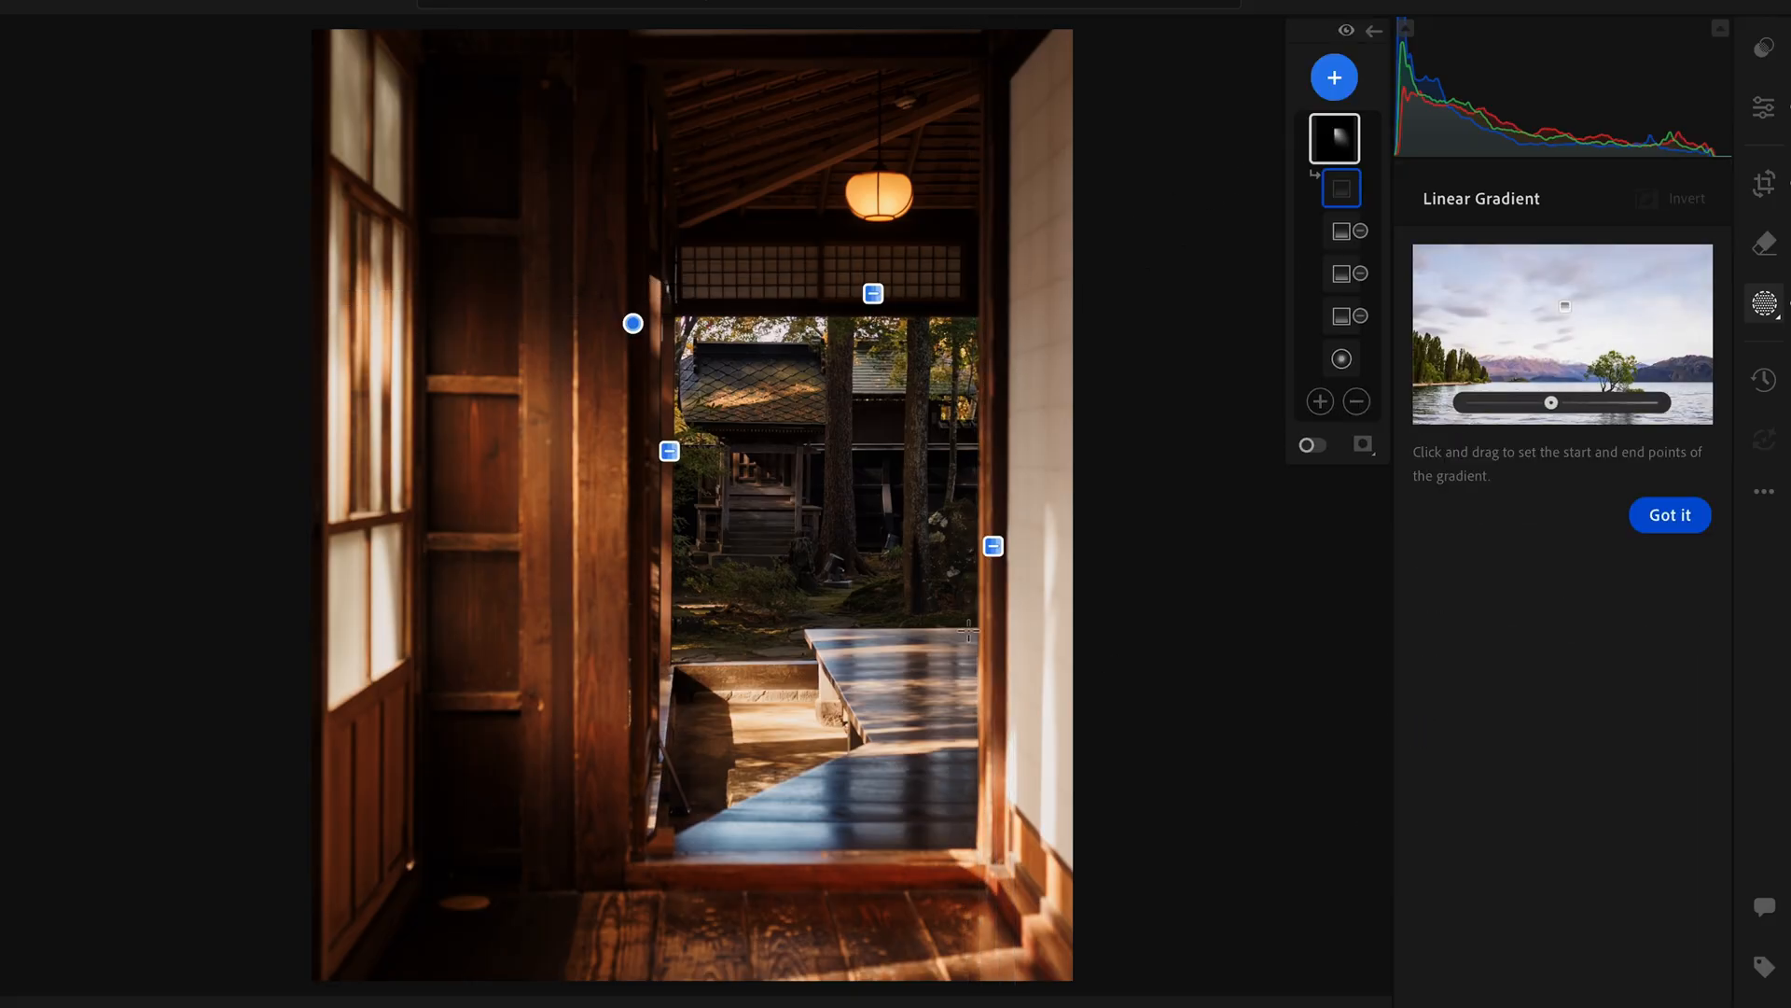
{"action": "left_click_drag", "start_coordinate": [873, 676], "coordinate": [871, 599]}
{"action": "key", "text": "o"}
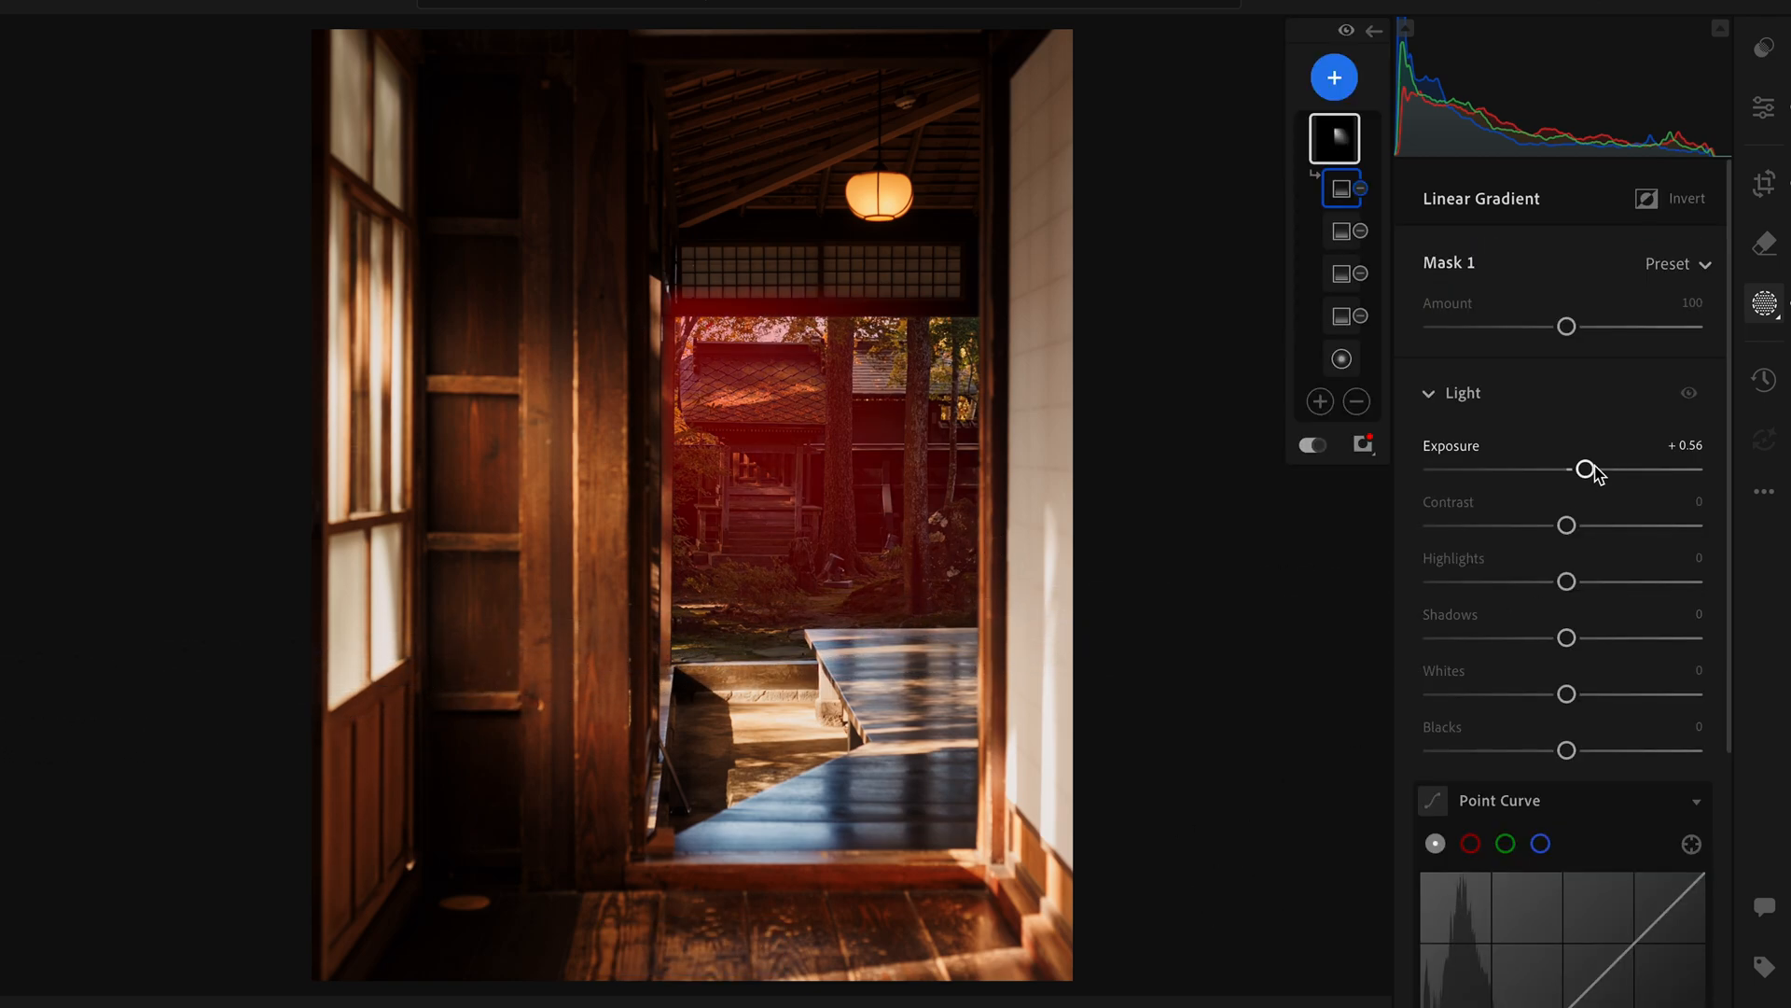
{"action": "left_click_drag", "start_coordinate": [1588, 469], "coordinate": [1652, 466]}
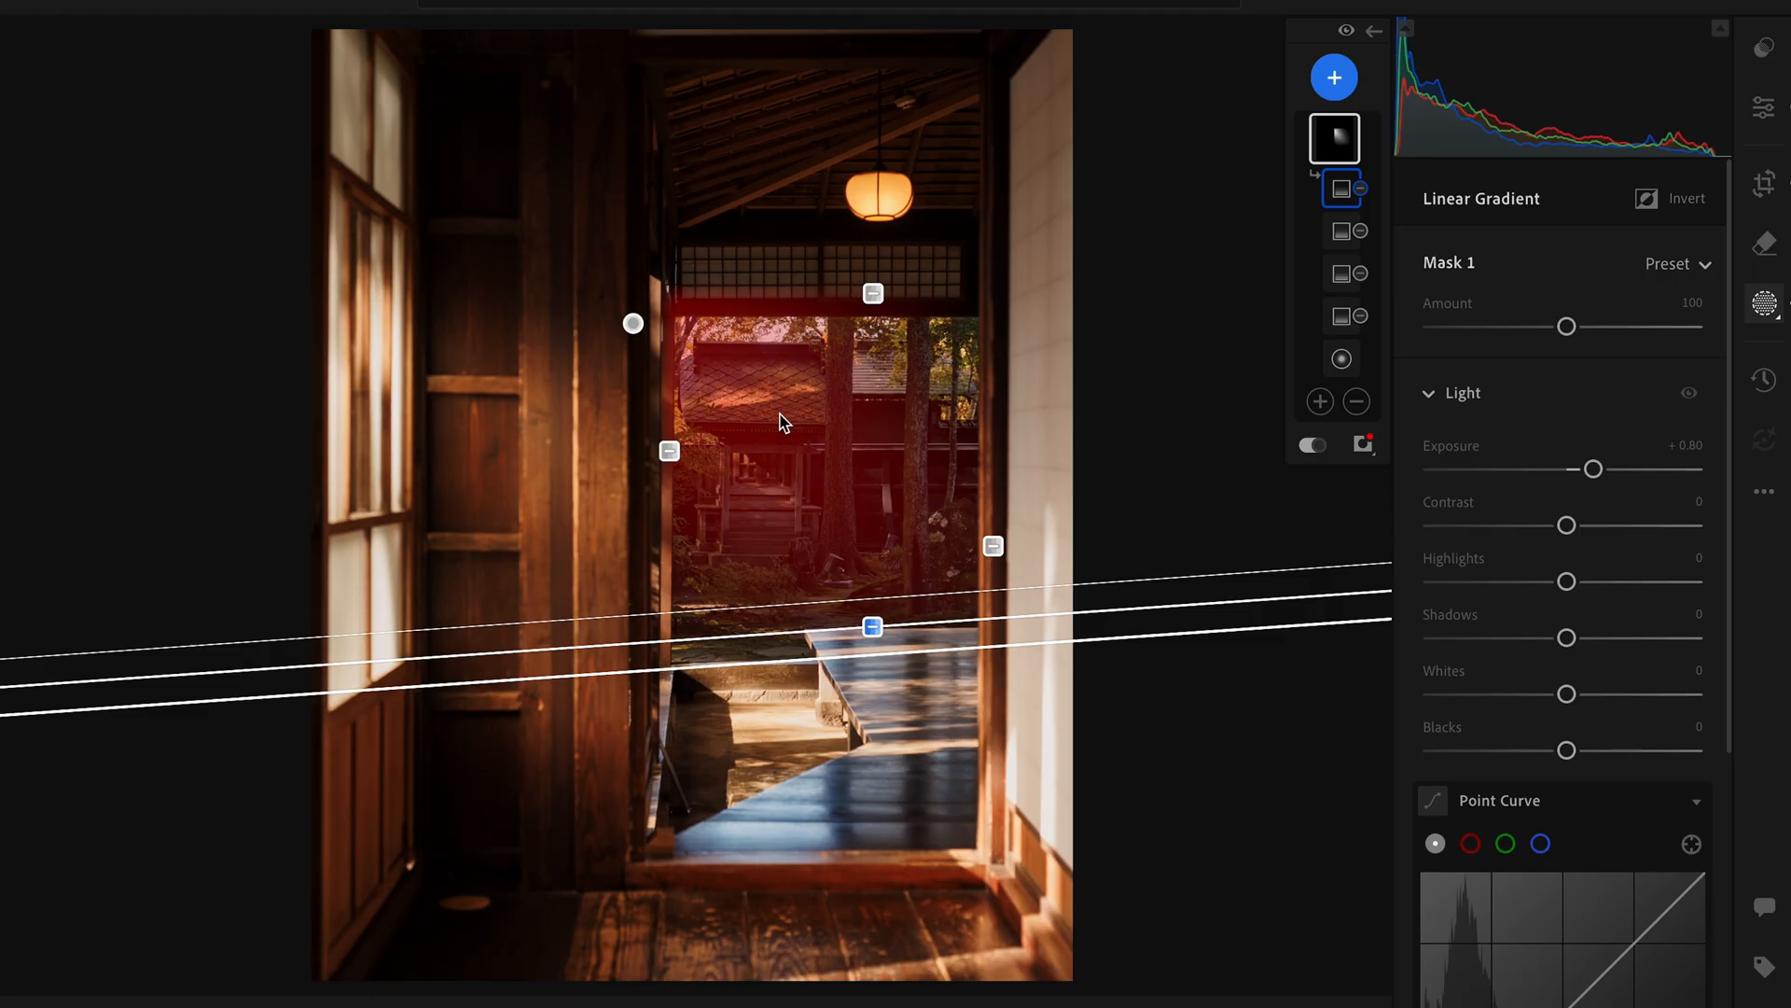
Shift the subtracted linear gradients at the doorway's left and upper edges closer to the garden opening, and hide the mask overlay.
{"action": "left_click", "coordinate": [670, 452]}
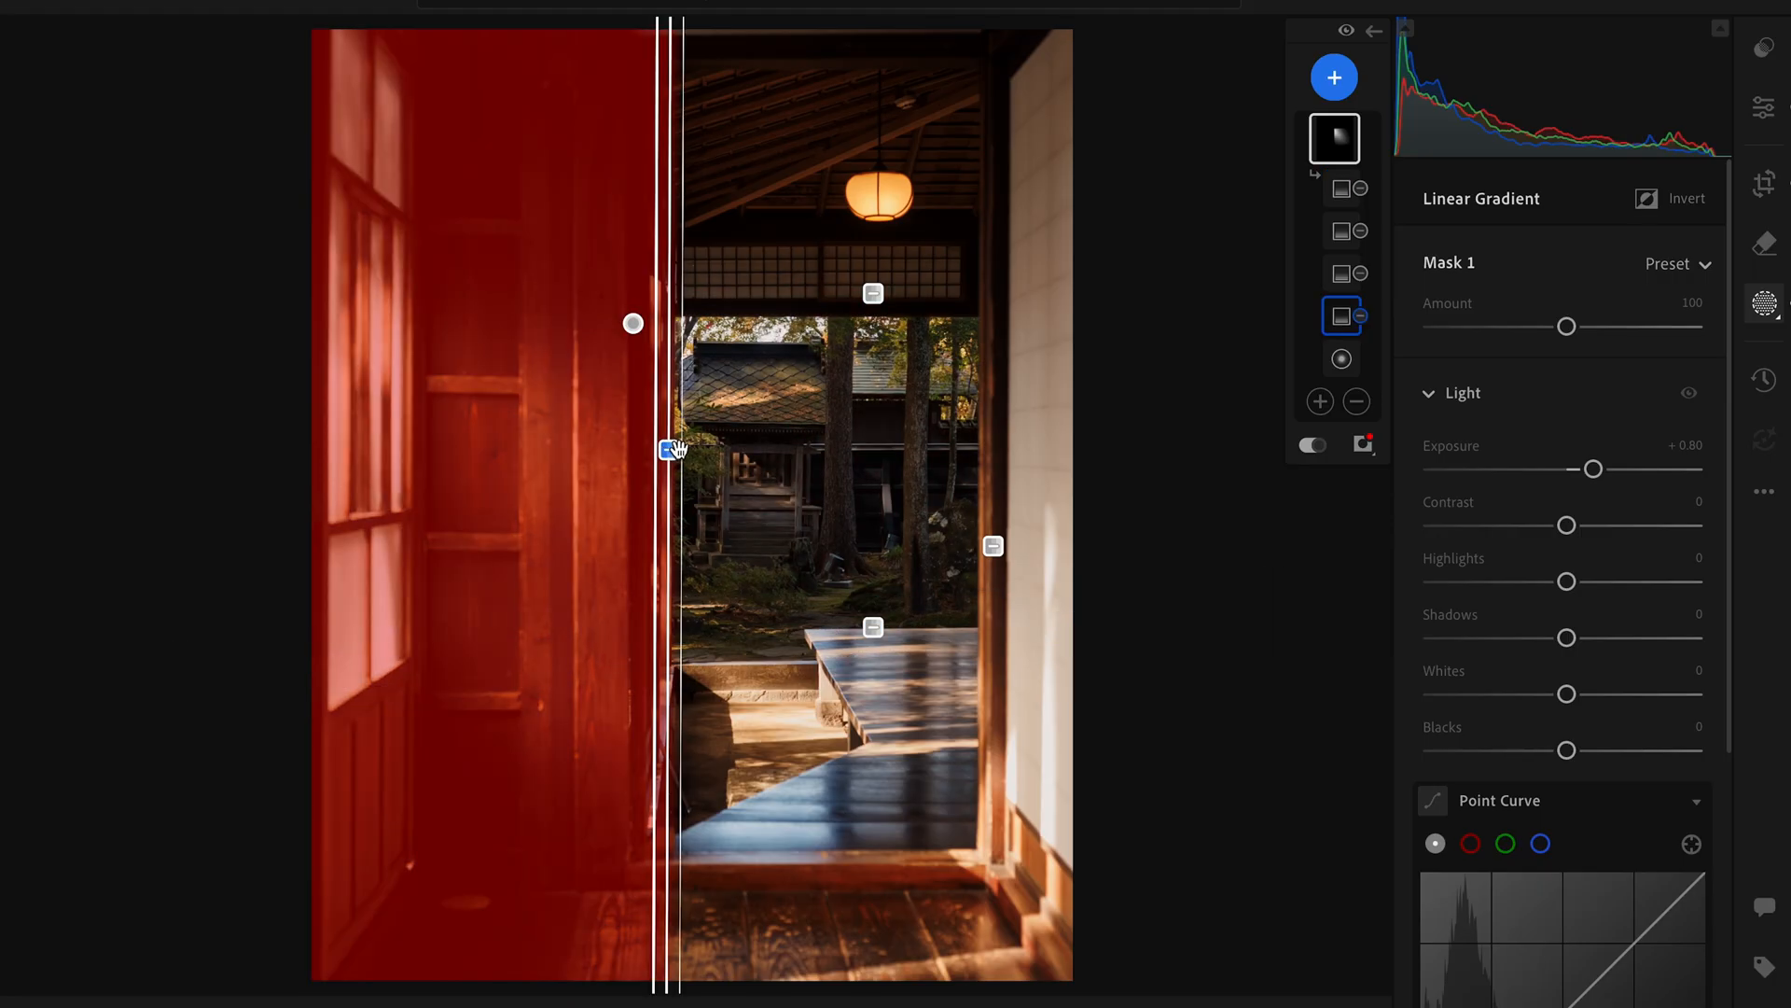
{"action": "left_click_drag", "start_coordinate": [675, 449], "coordinate": [675, 451]}
{"action": "left_click", "coordinate": [873, 295]}
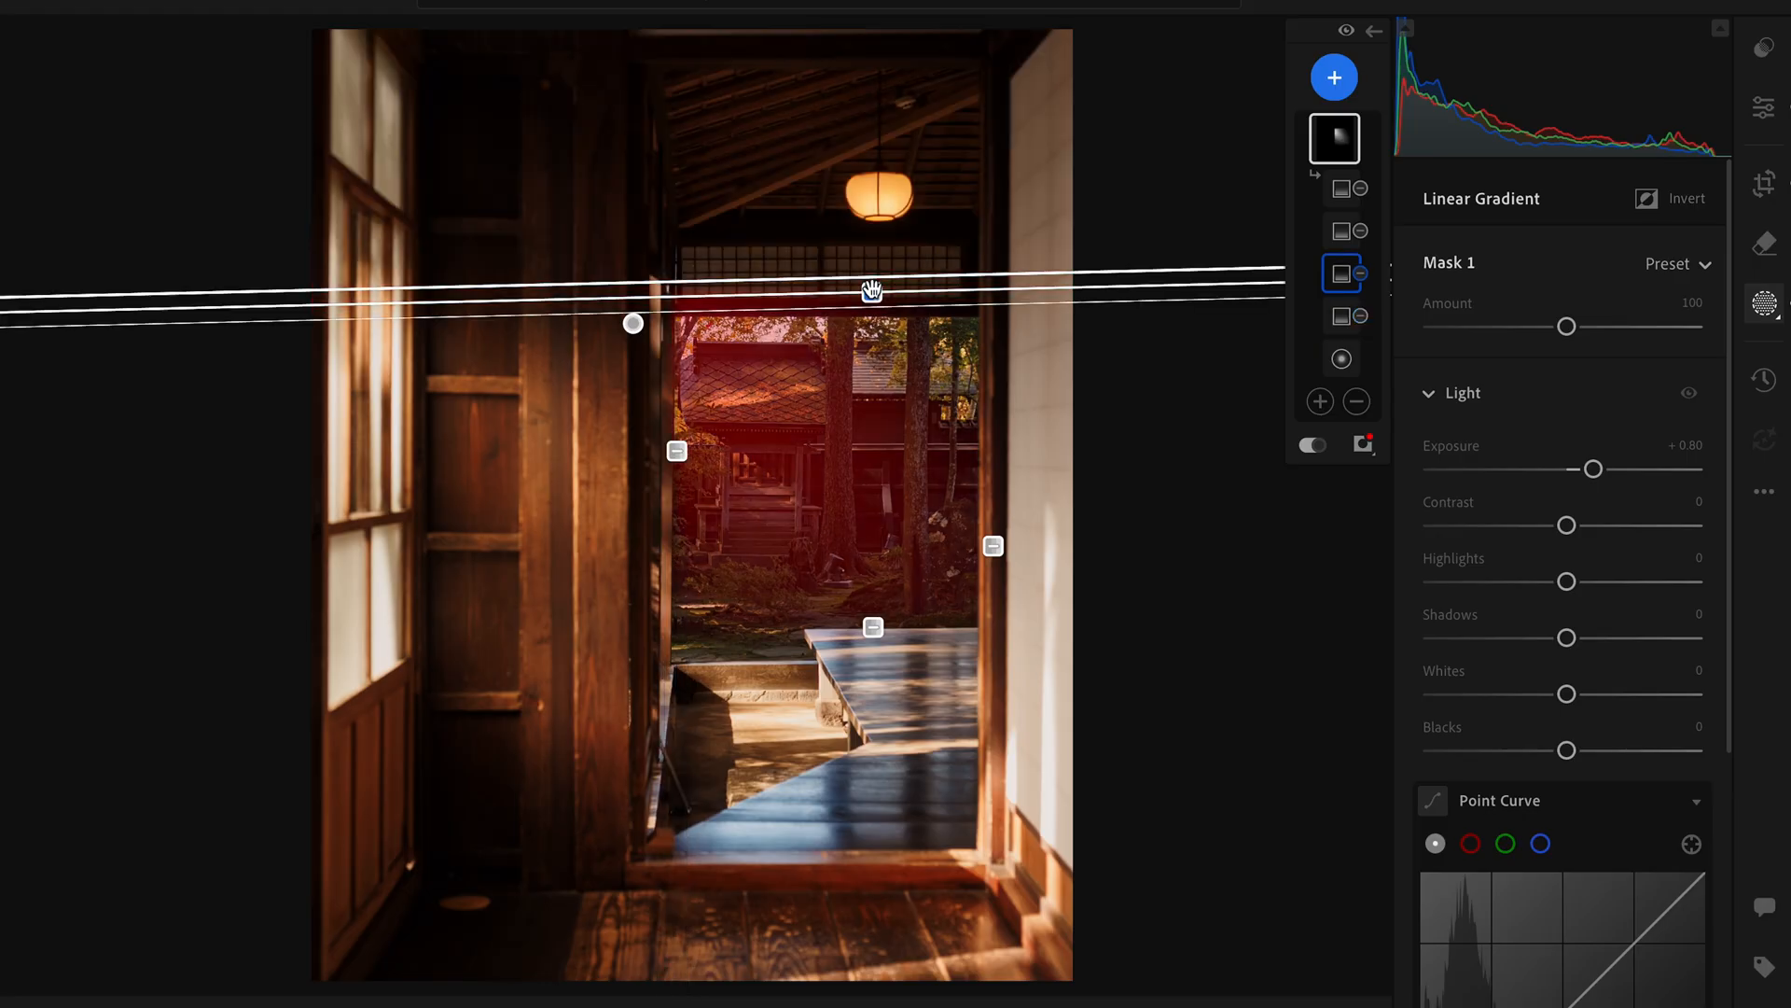
{"action": "left_click_drag", "start_coordinate": [872, 295], "coordinate": [871, 300]}
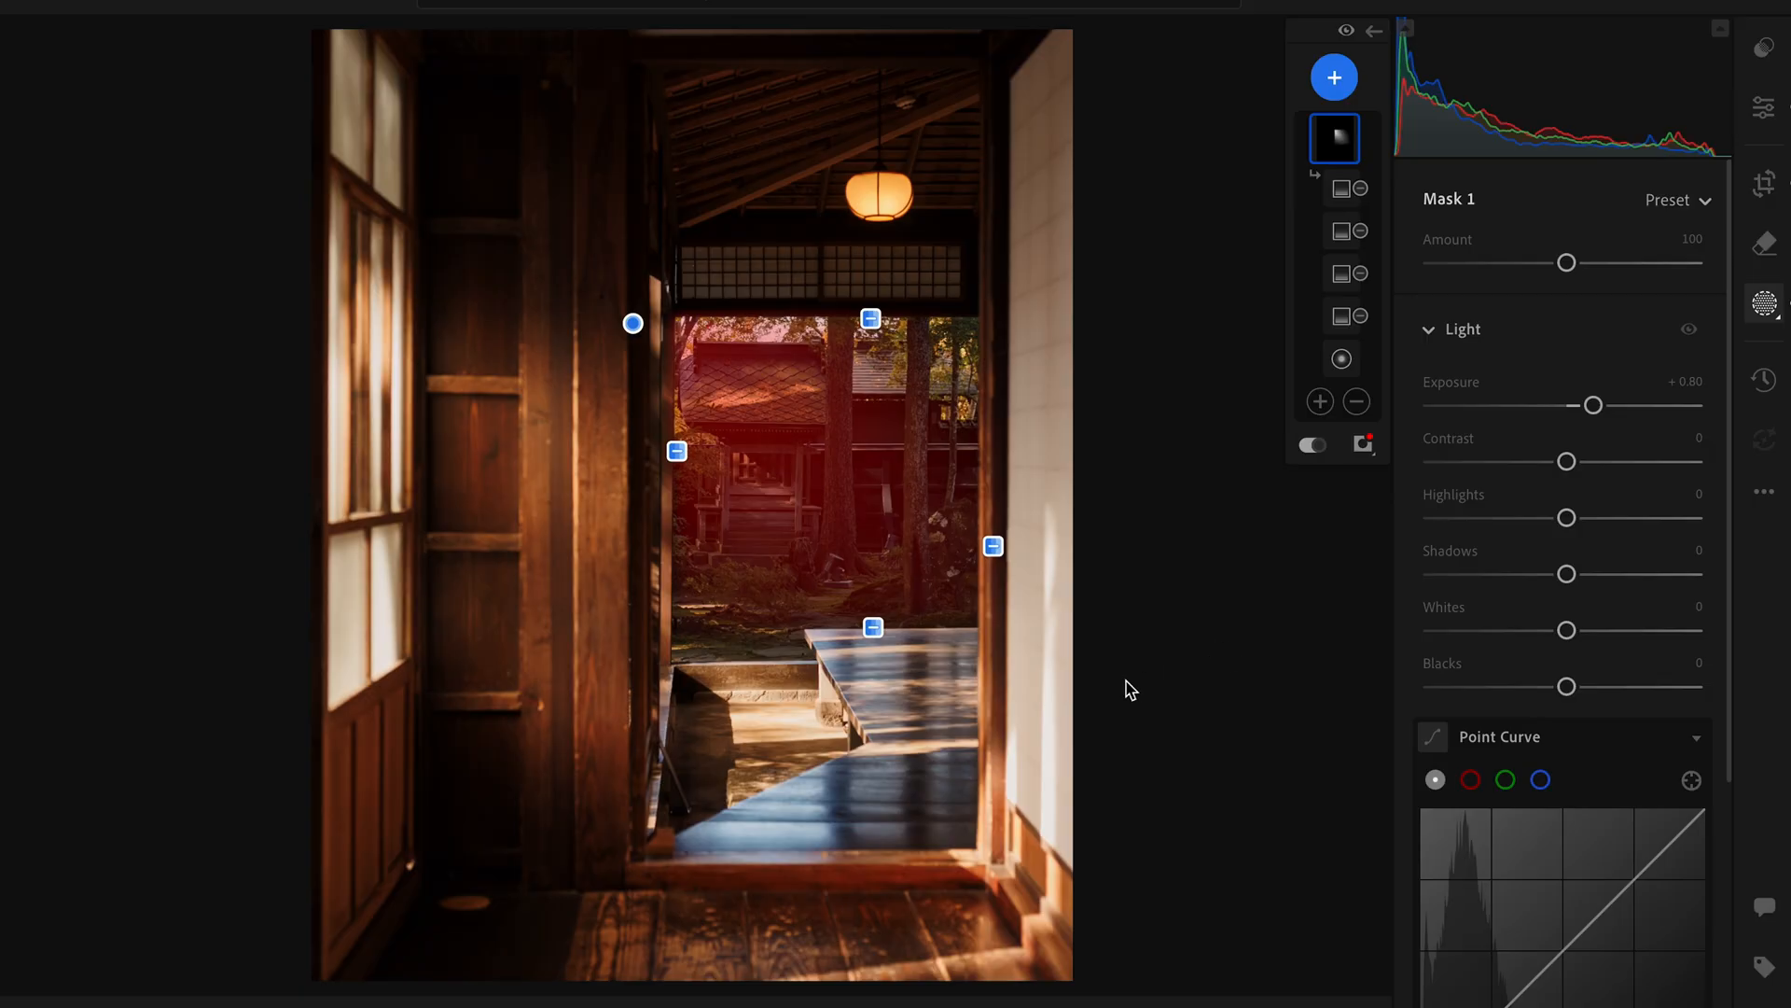
{"action": "key", "text": "o"}
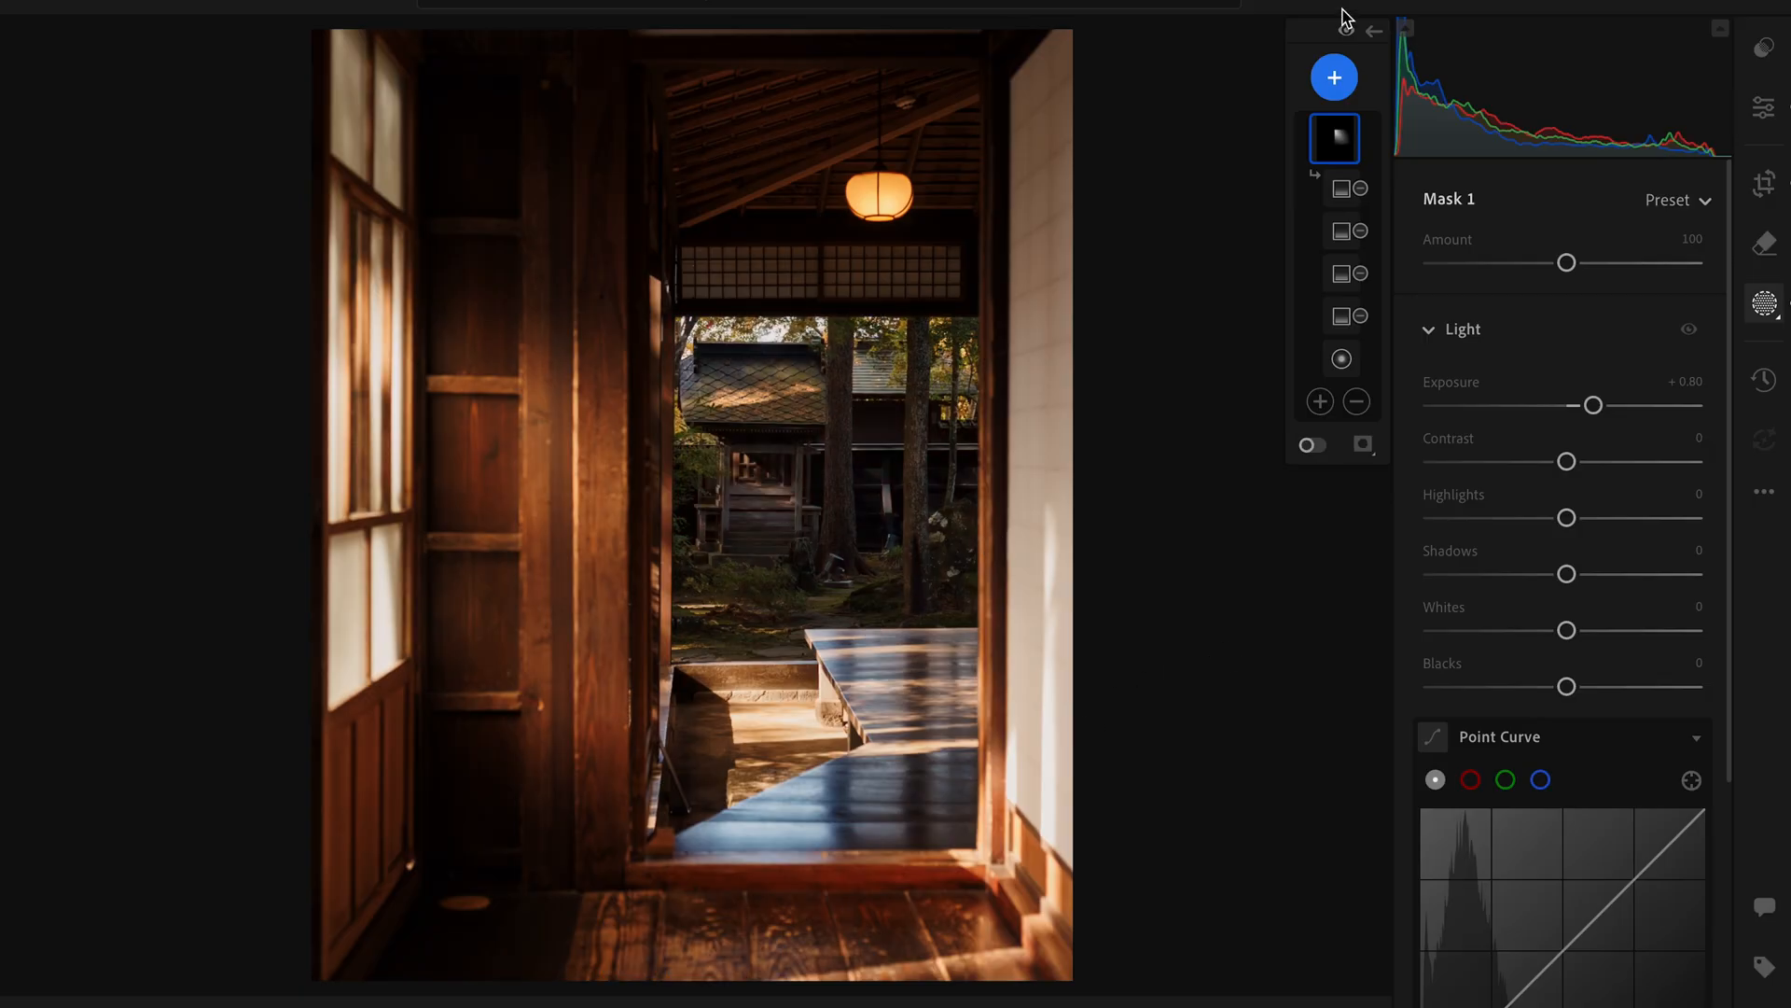